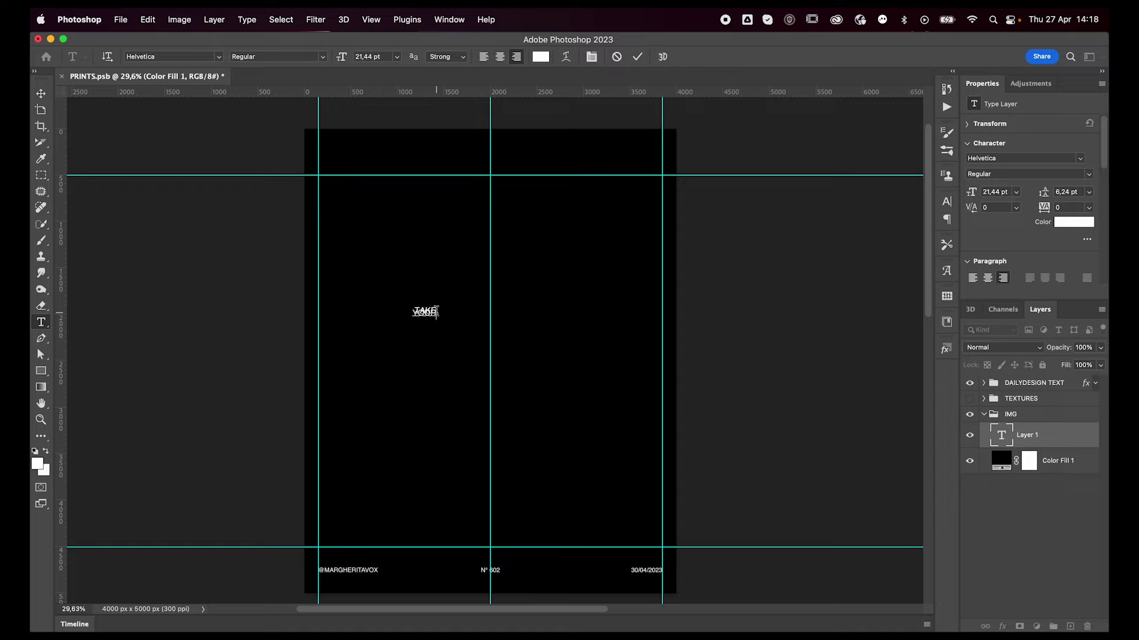
# - Set the headline to 115 pt Aileron Black
pyautogui.click(1018, 434)
pyautogui.moveTo(975, 199); pyautogui.dragTo(1106, 193)
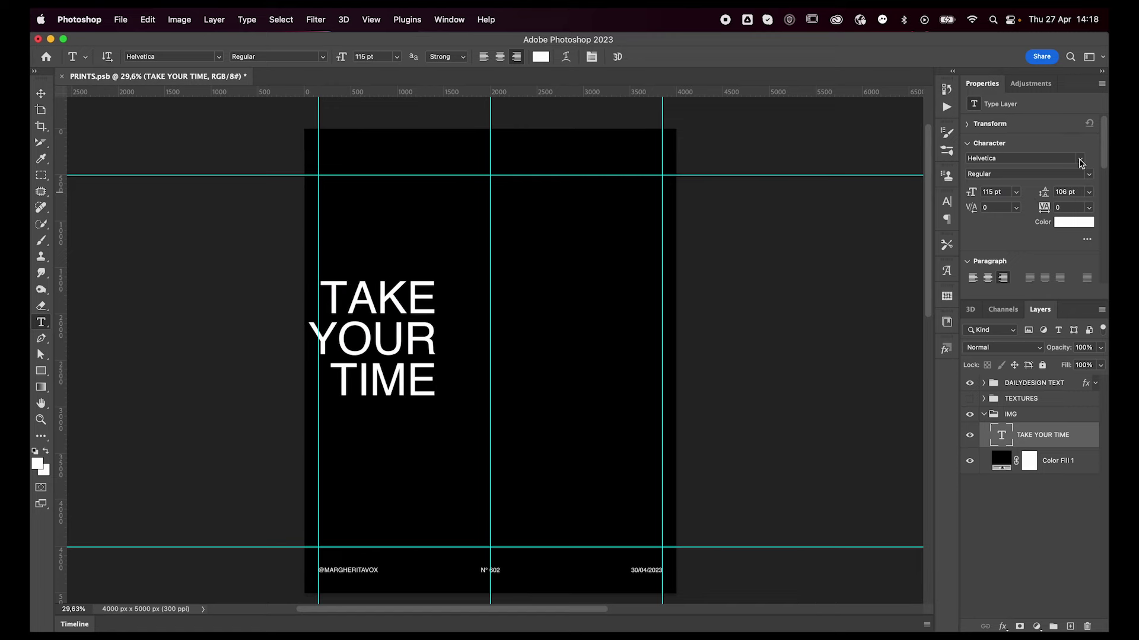
pyautogui.click(1080, 163)
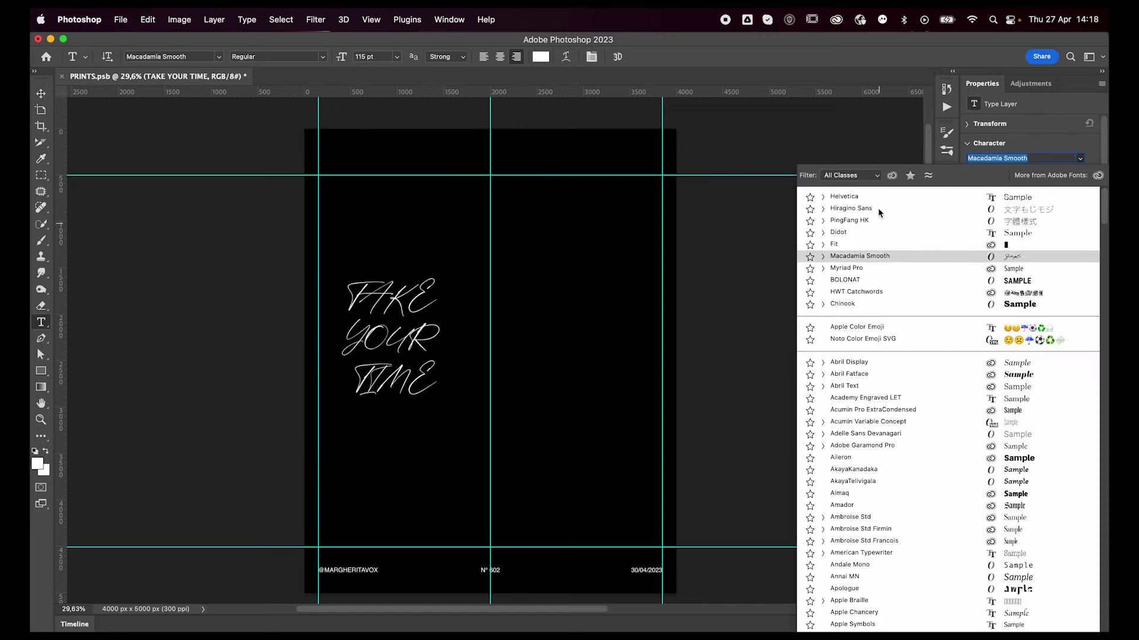
pyautogui.write('ai')
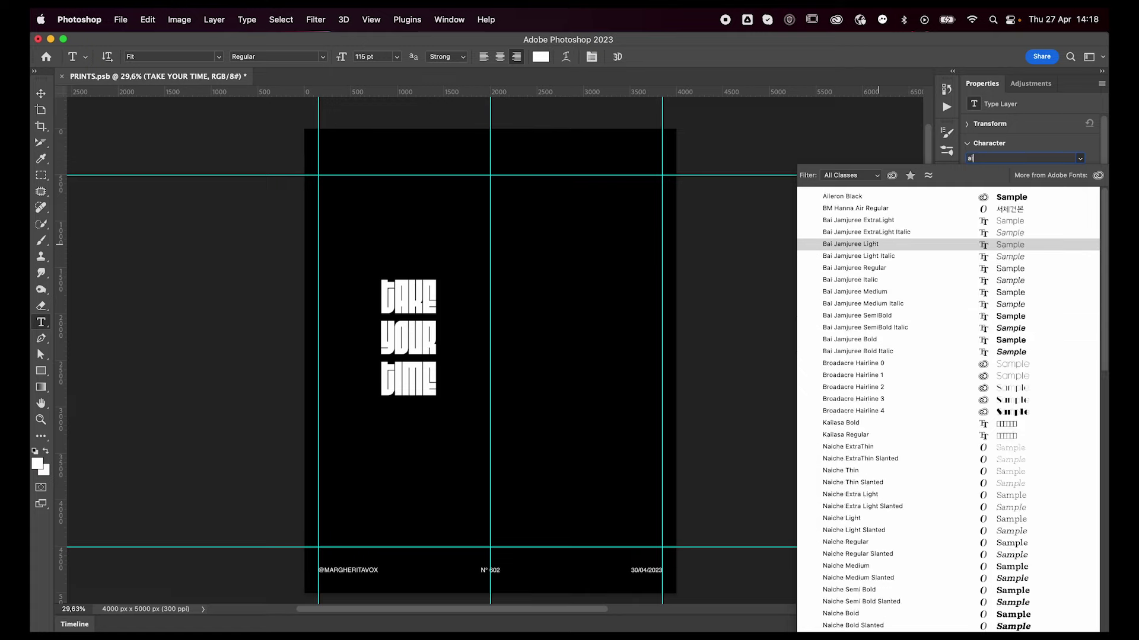
pyautogui.write('le')
pyautogui.press('Return')
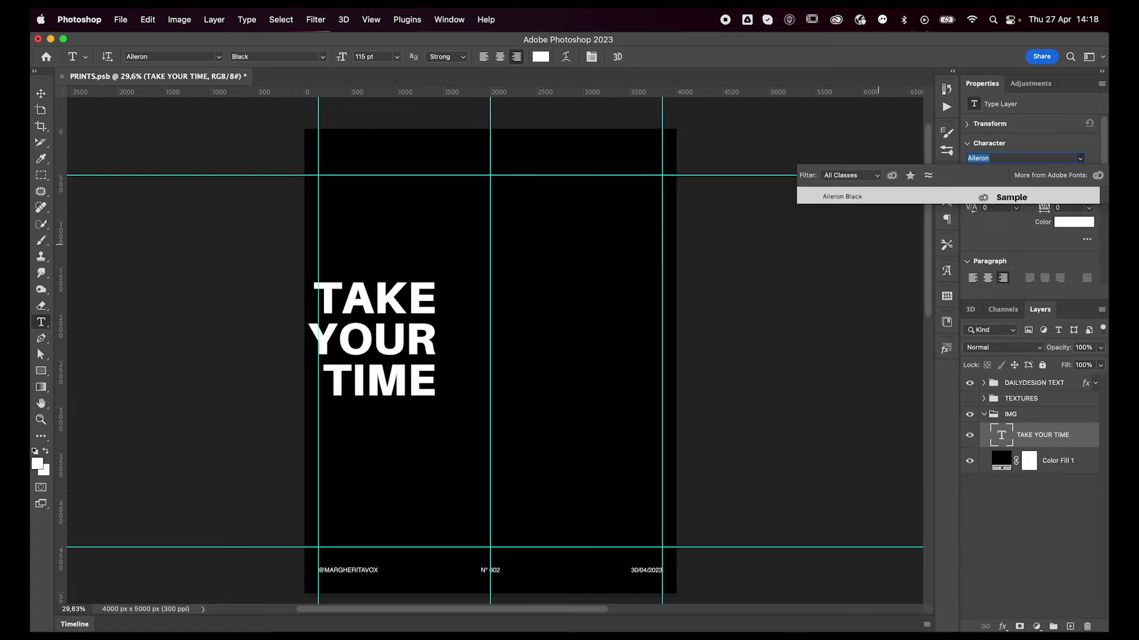
# - Tighten the leading to 96 pt and left-align the text lines
pyautogui.click(1063, 191)
pyautogui.write('96')
pyautogui.press('Return')
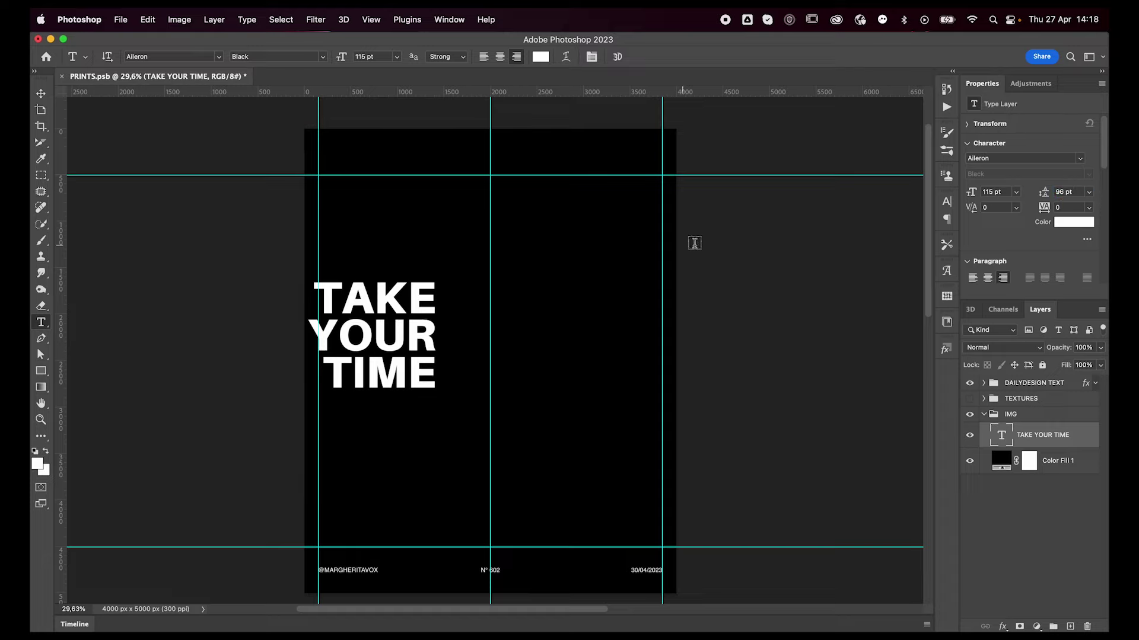
pyautogui.click(973, 278)
# - Move the headline over to the left guide with Free Transform
pyautogui.press('v')
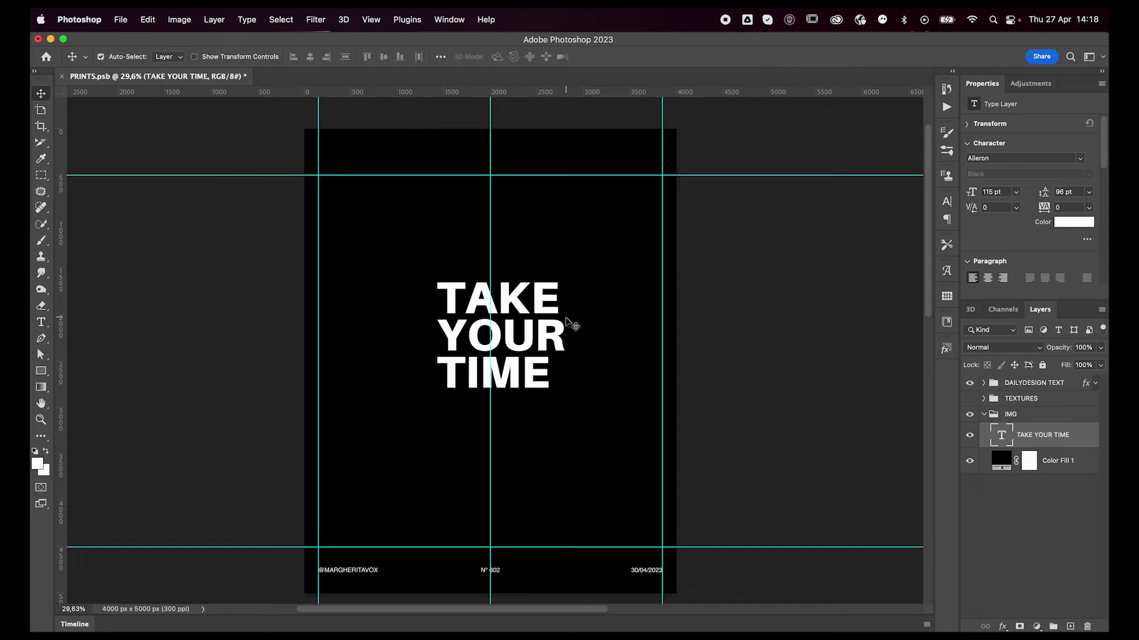
pyautogui.press('super+t')
pyautogui.moveTo(522, 355)
pyautogui.mouseDown()
pyautogui.moveTo(405, 366)
pyautogui.moveTo(631, 379)
pyautogui.moveTo(601, 378)
pyautogui.moveTo(618, 323)
pyautogui.mouseUp()
pyautogui.press('Return')
# - Scale the headline to about 194%, shift it right, and tighten leading to about 162 pt
pyautogui.press('super+t')
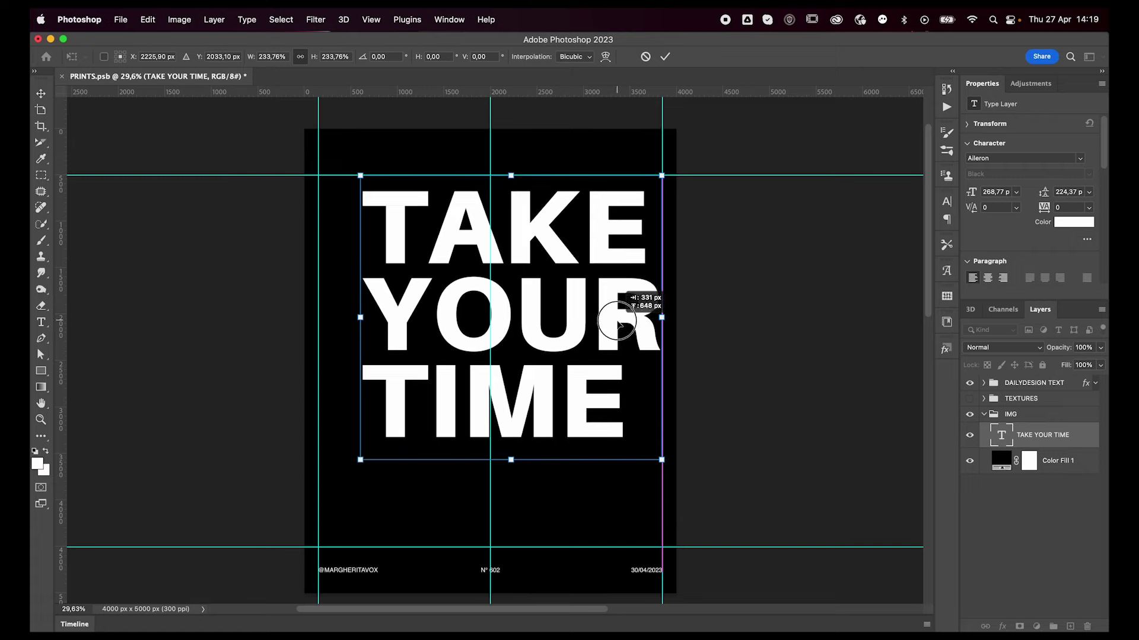
pyautogui.moveTo(505, 165); pyautogui.dragTo(510, 224)
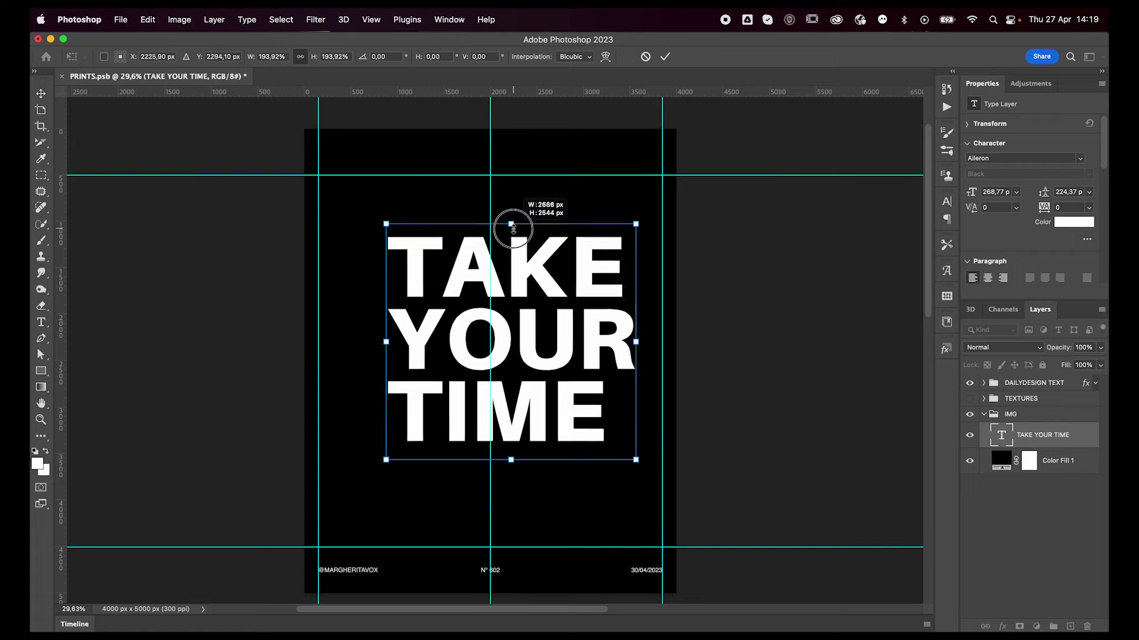
pyautogui.moveTo(533, 340); pyautogui.dragTo(565, 341)
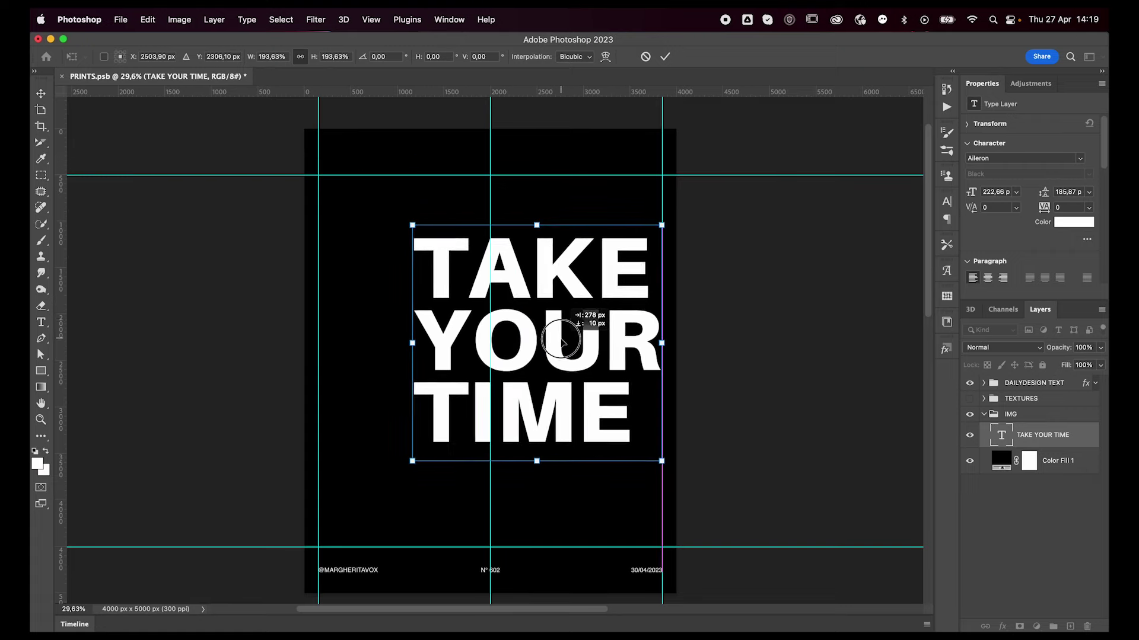
pyautogui.press('Return')
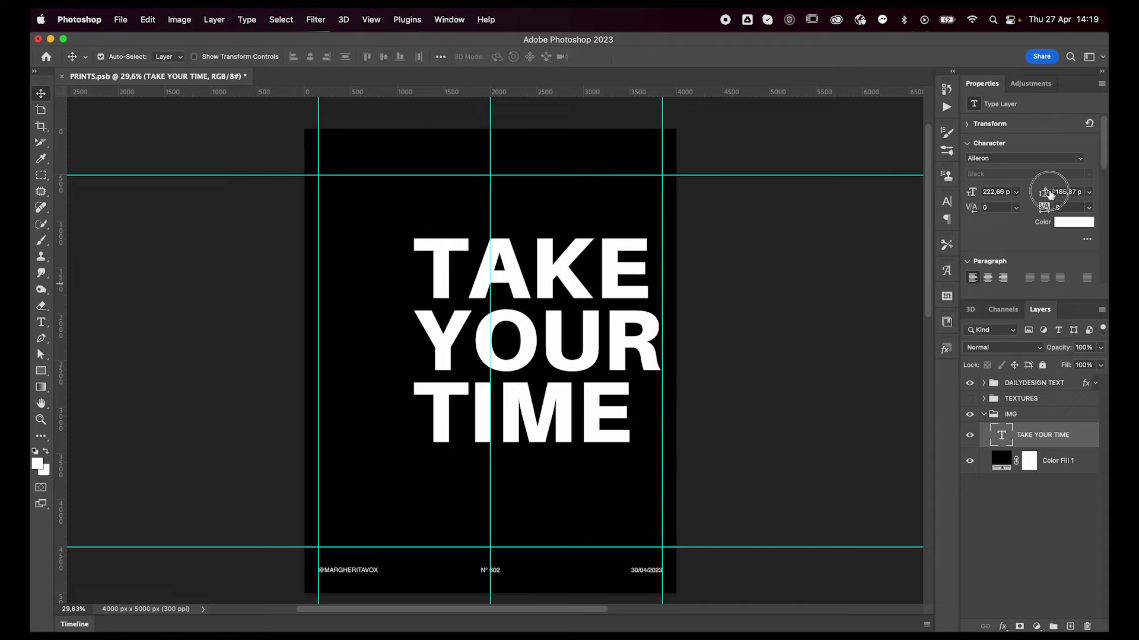
pyautogui.moveTo(1044, 193); pyautogui.dragTo(1035, 193)
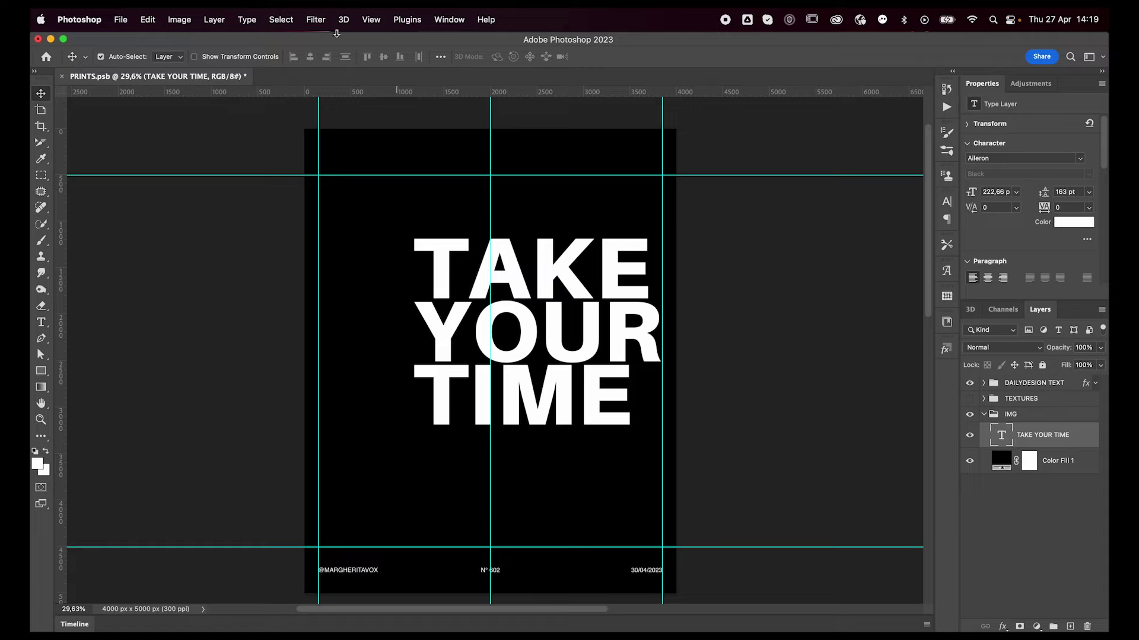
# - Start a Path Blur on the text, converting it to a smart object
pyautogui.click(316, 20)
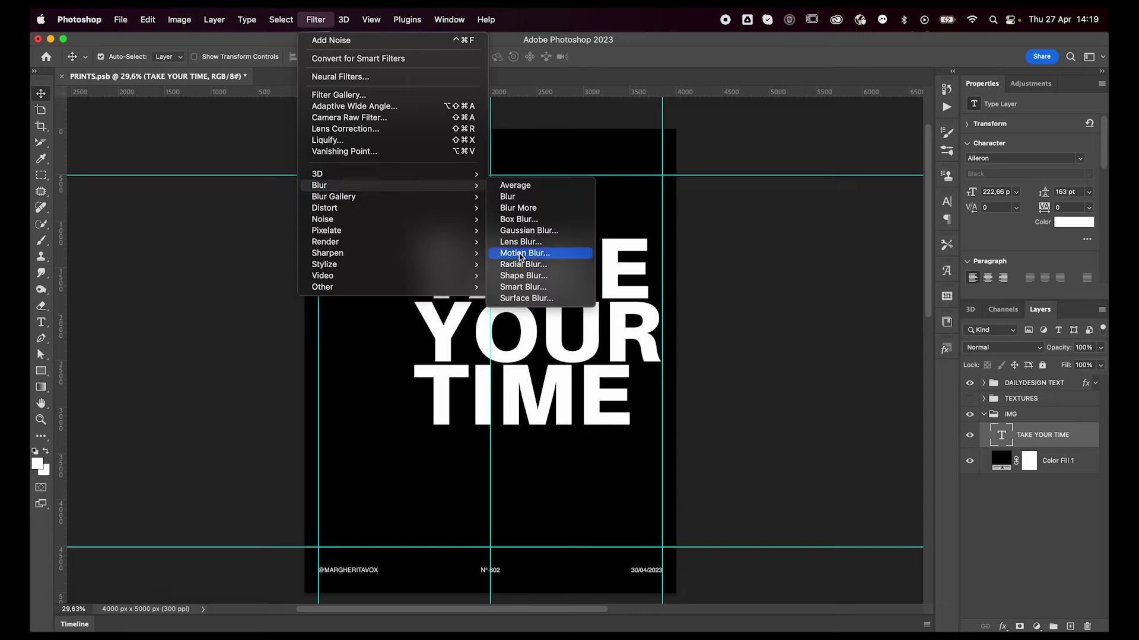
pyautogui.moveTo(333, 197)
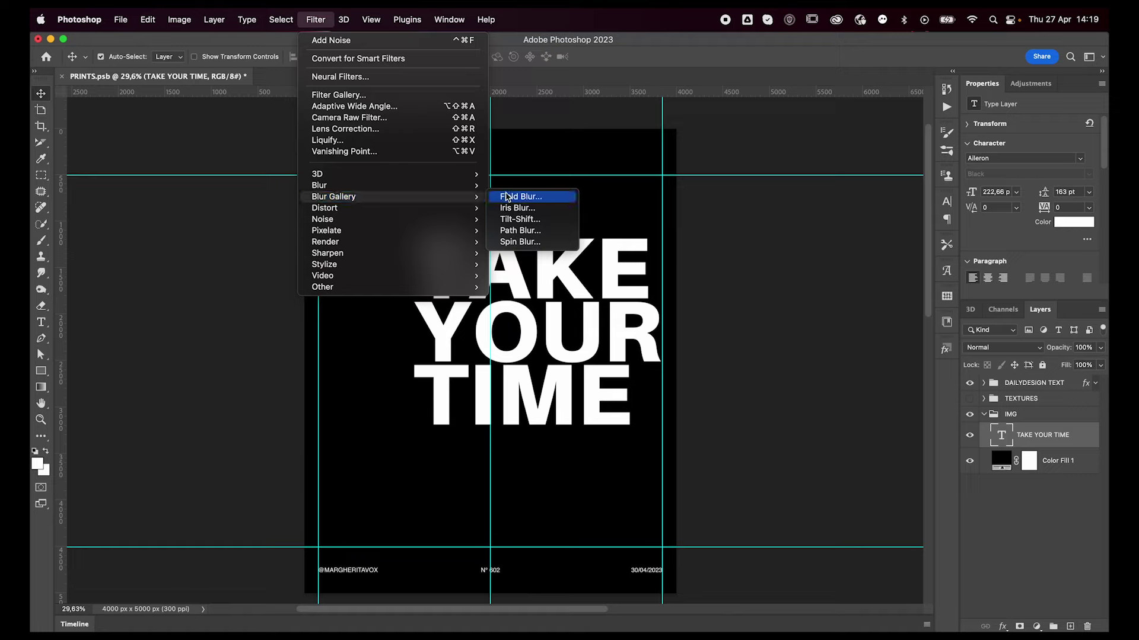
pyautogui.click(517, 230)
pyautogui.click(556, 290)
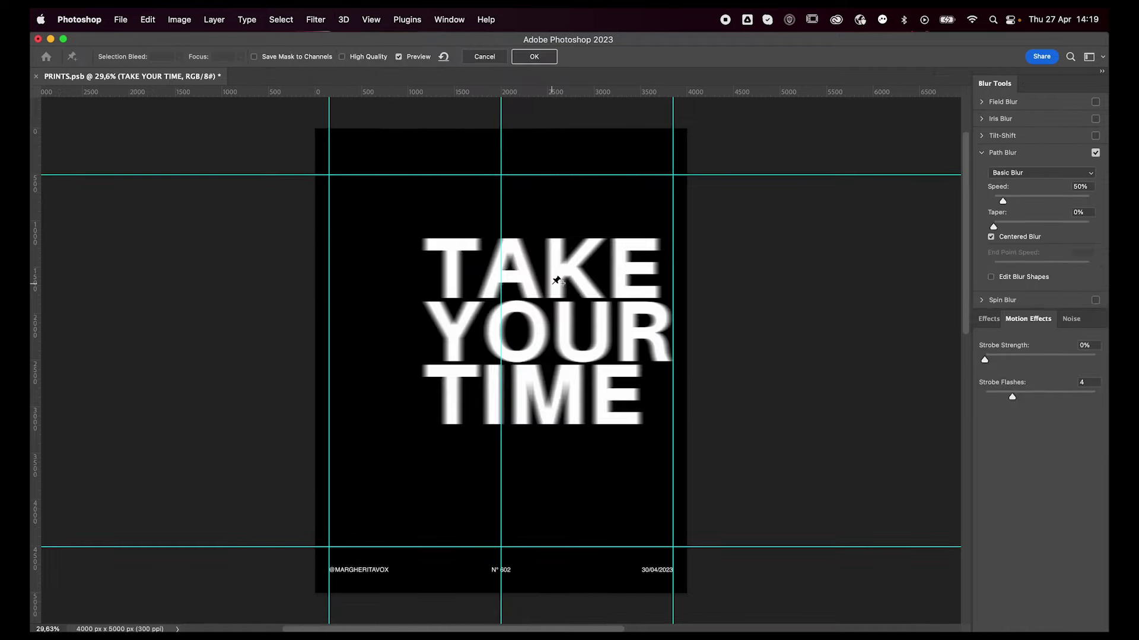
# - Aim the blur path lower-left, disable Centered Blur, set 85% speed and 26 px end speed
pyautogui.moveTo(531, 360)
pyautogui.mouseDown()
pyautogui.moveTo(449, 405)
pyautogui.moveTo(381, 478)
pyautogui.mouseUp()
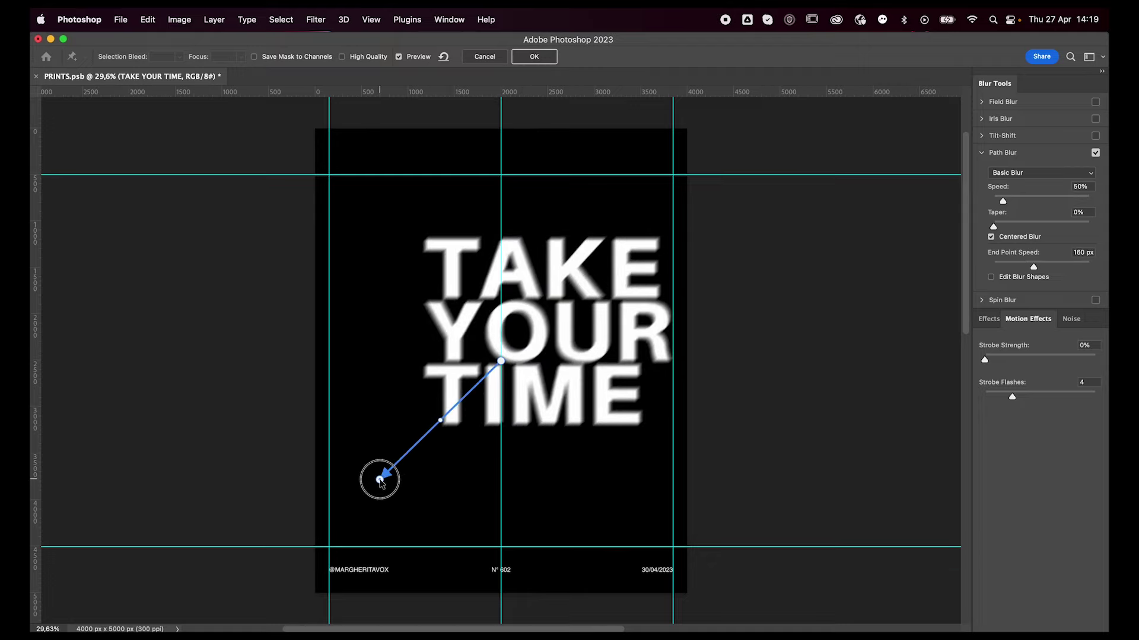
pyautogui.click(991, 236)
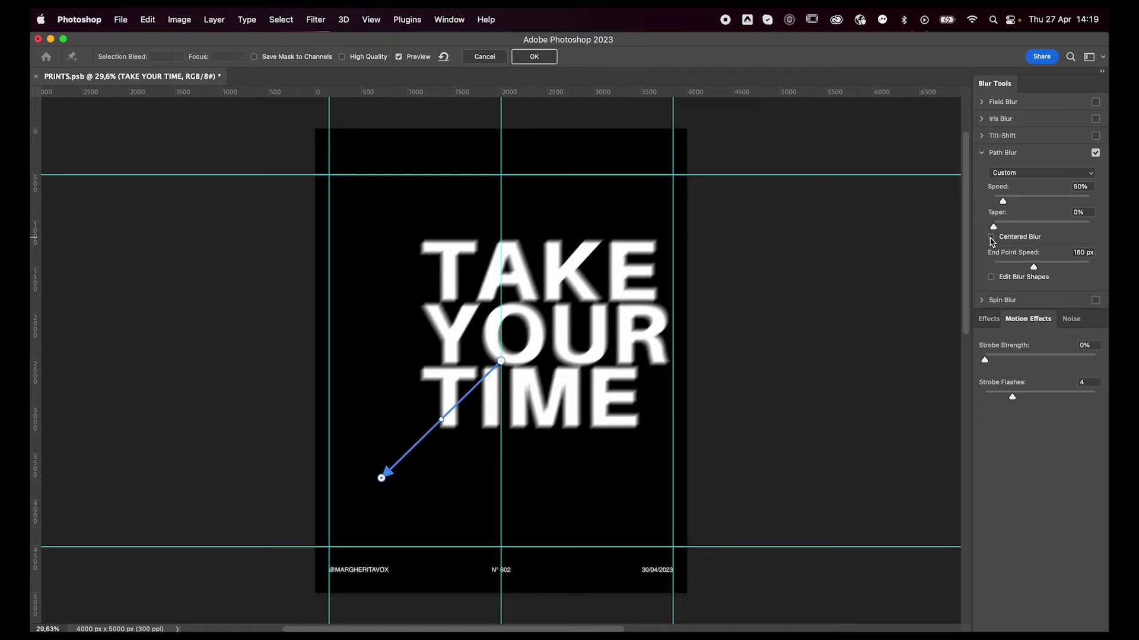
pyautogui.moveTo(501, 360); pyautogui.dragTo(553, 320)
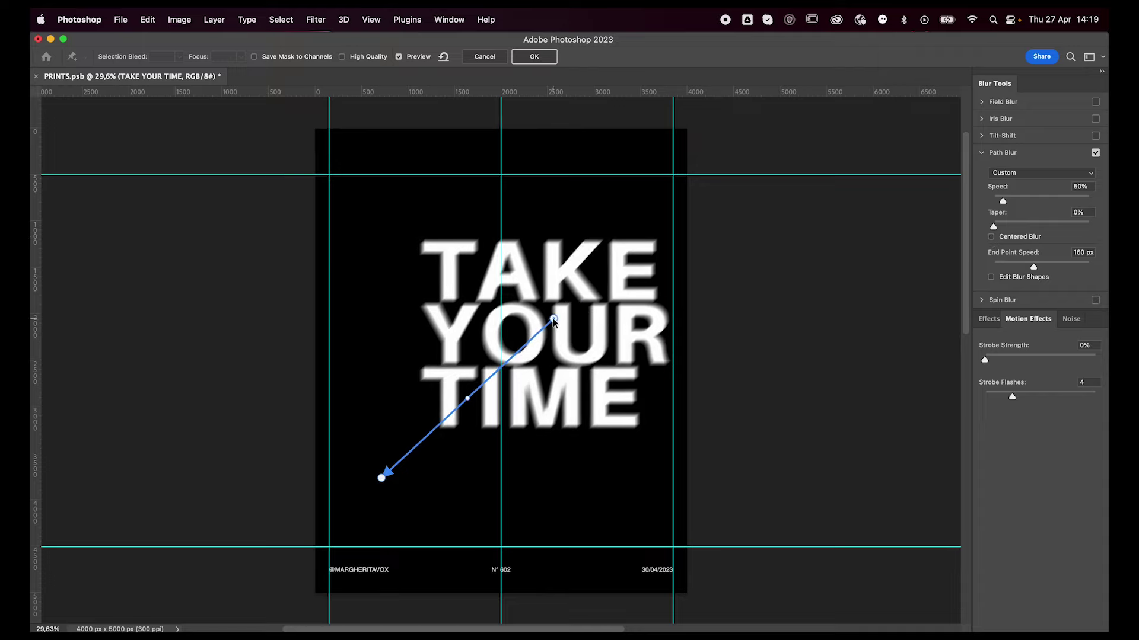
pyautogui.moveTo(1035, 269); pyautogui.dragTo(1020, 268)
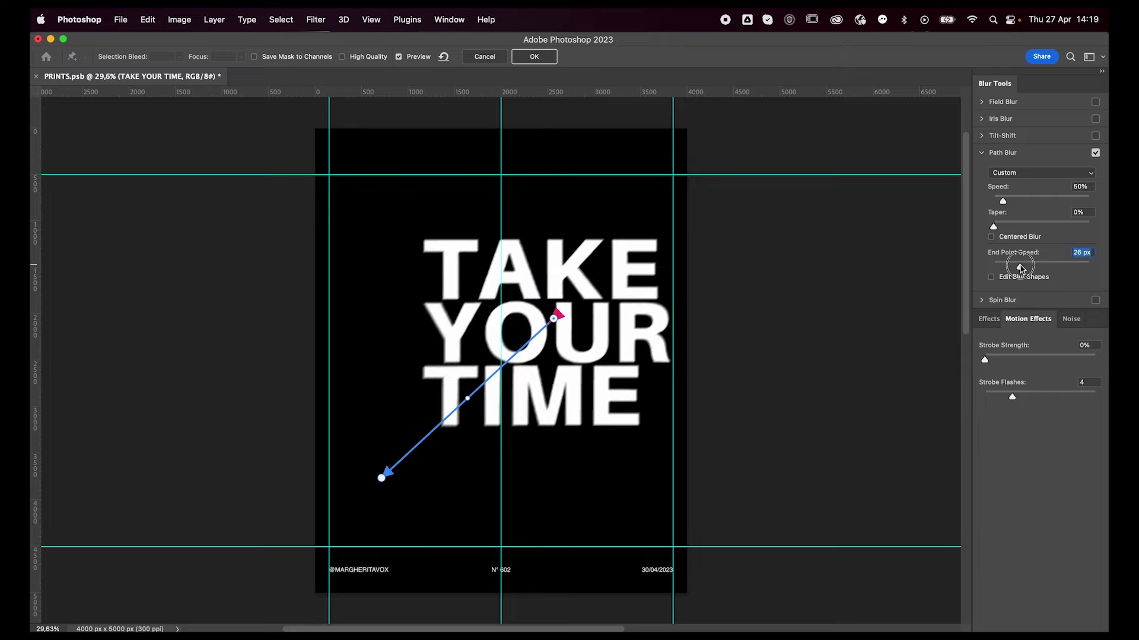
pyautogui.moveTo(1002, 202); pyautogui.dragTo(1011, 205)
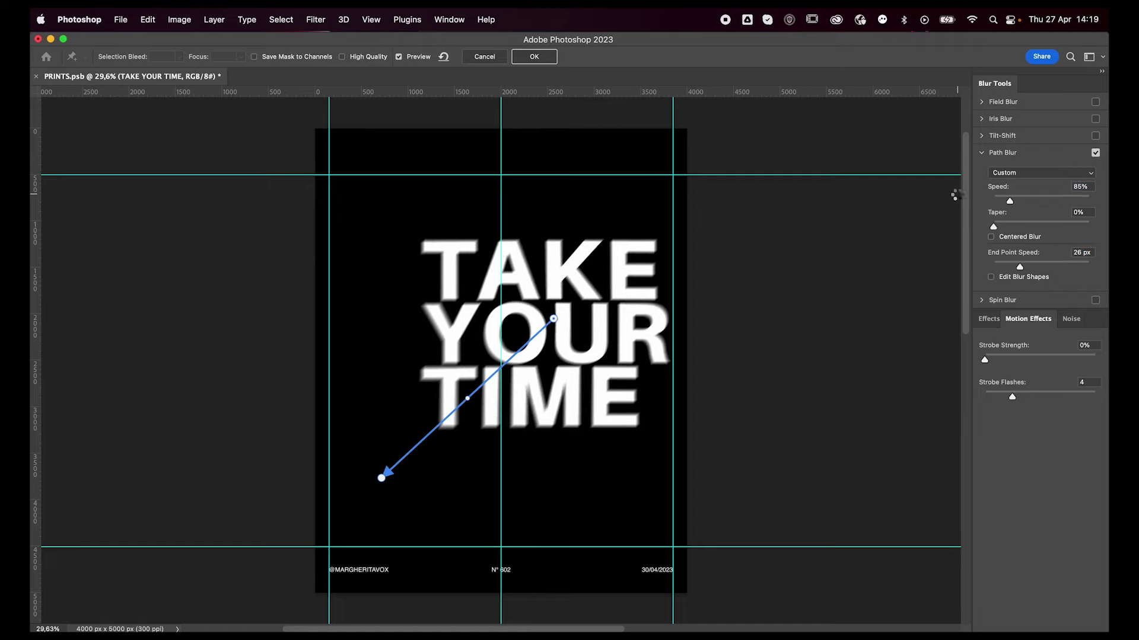
pyautogui.click(535, 57)
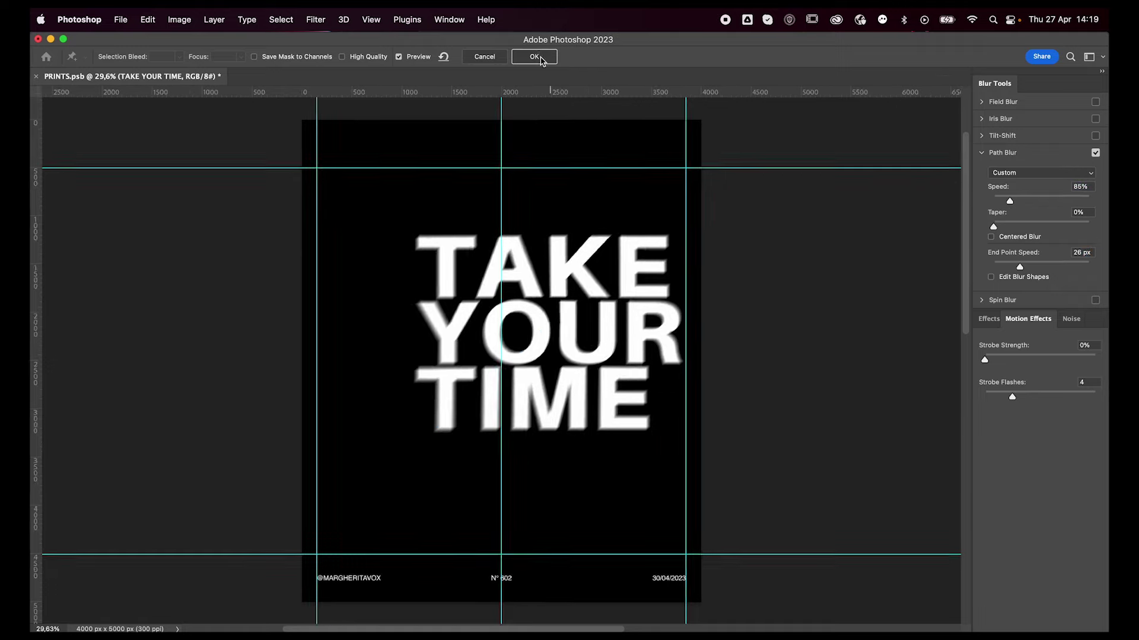
# - Duplicate the text, strip the original's blur, move it on top in Difference mode
pyautogui.press('super+j')
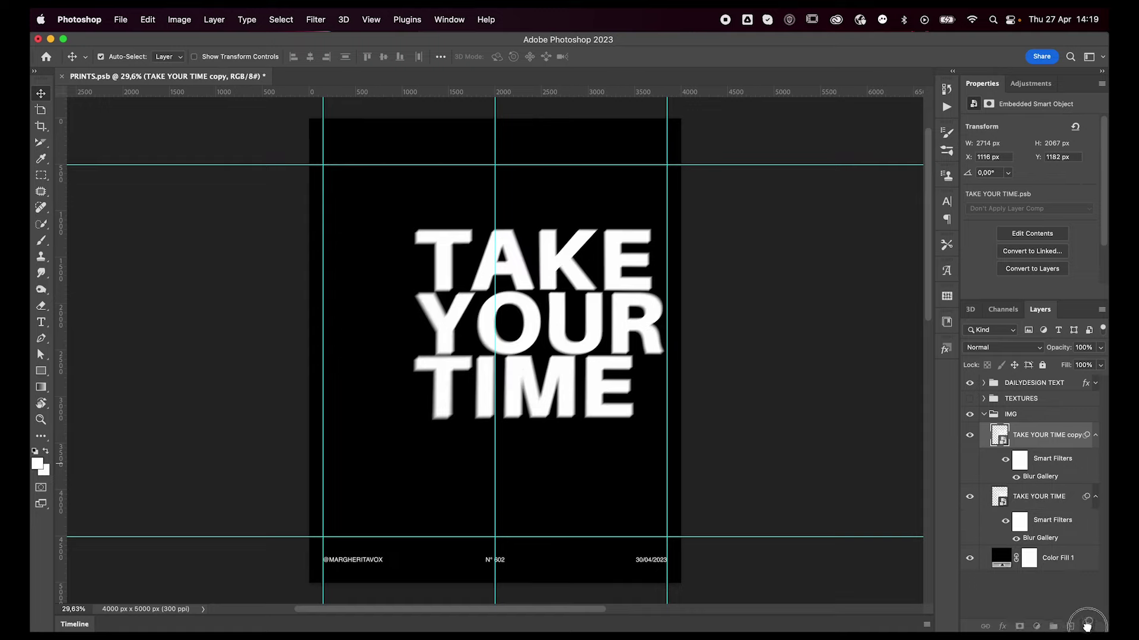
pyautogui.moveTo(1058, 569); pyautogui.dragTo(1087, 627)
pyautogui.click(1095, 438)
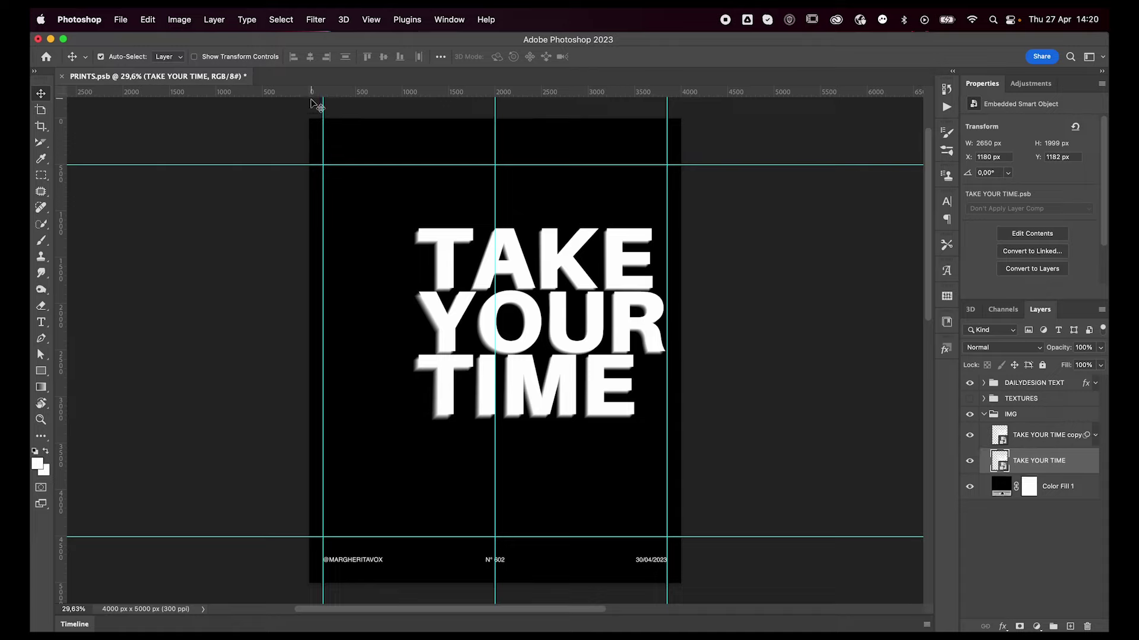
pyautogui.moveTo(1041, 463); pyautogui.dragTo(1038, 435)
pyautogui.click(1009, 349)
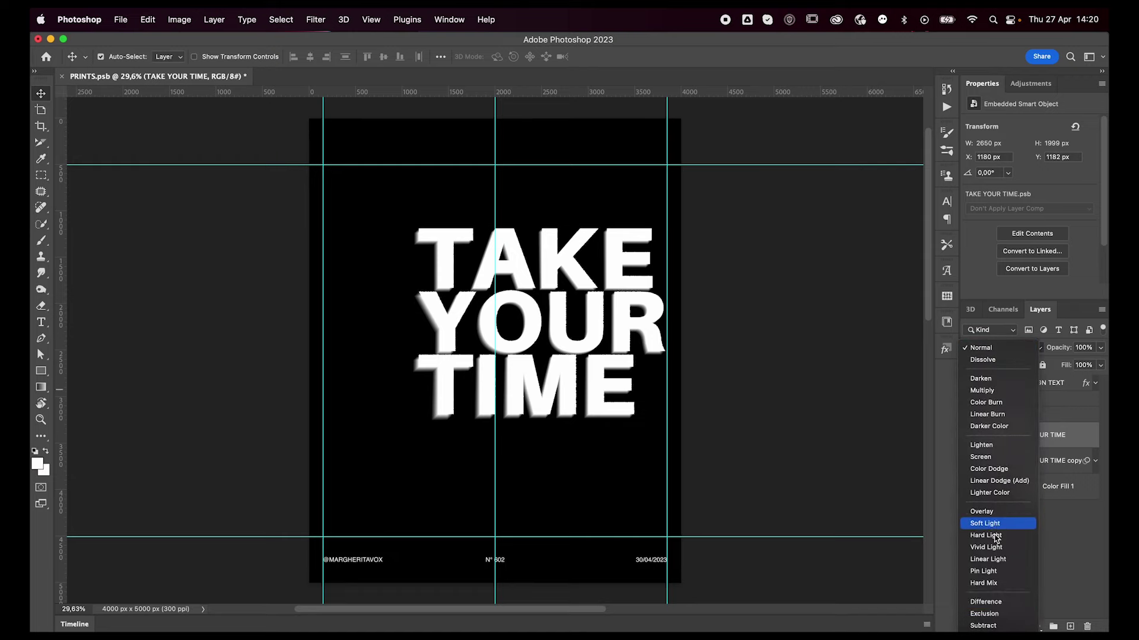
pyautogui.click(997, 603)
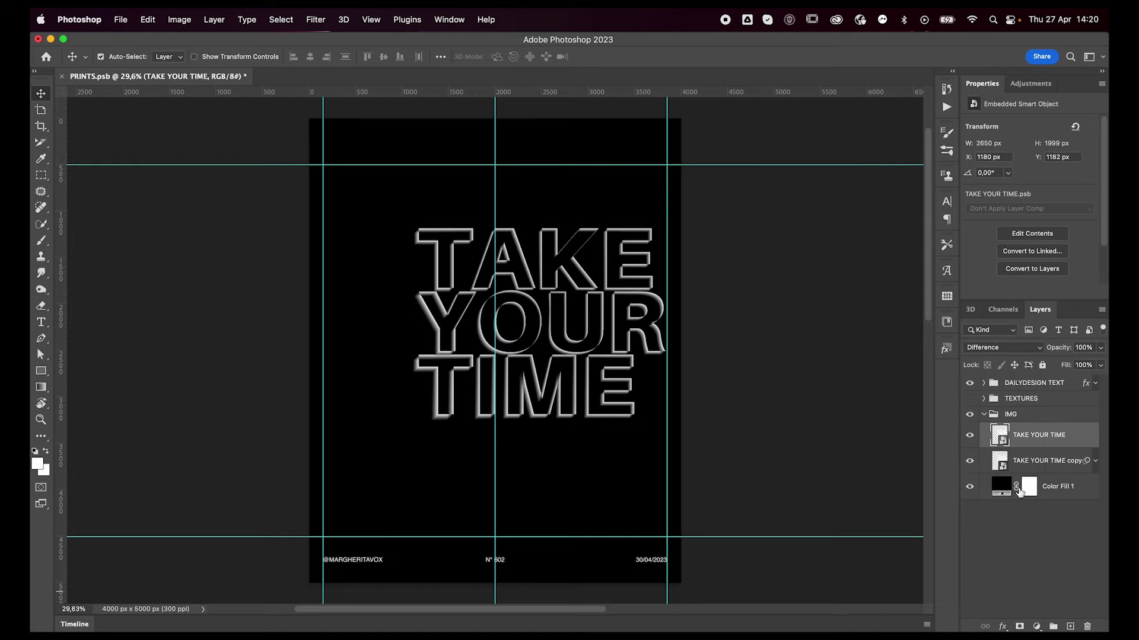
# - Offset the blurred copy layer slightly up and right with Shift-arrow nudges
pyautogui.click(1045, 462)
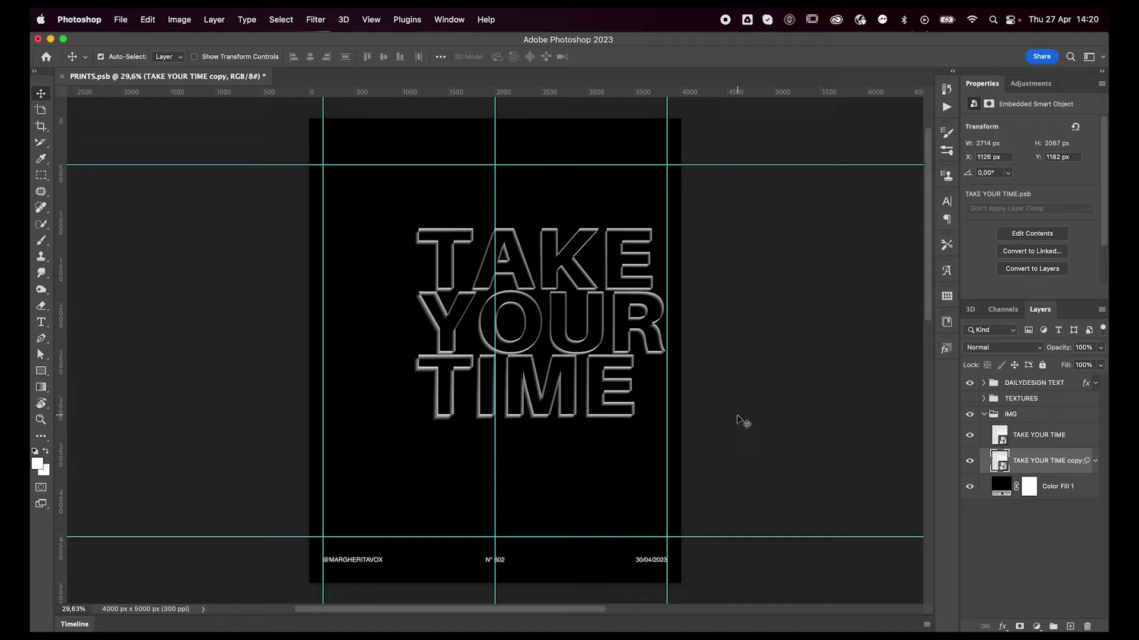
pyautogui.hotkey('shift', 'Up')
pyautogui.hotkey('shift', 'Right')
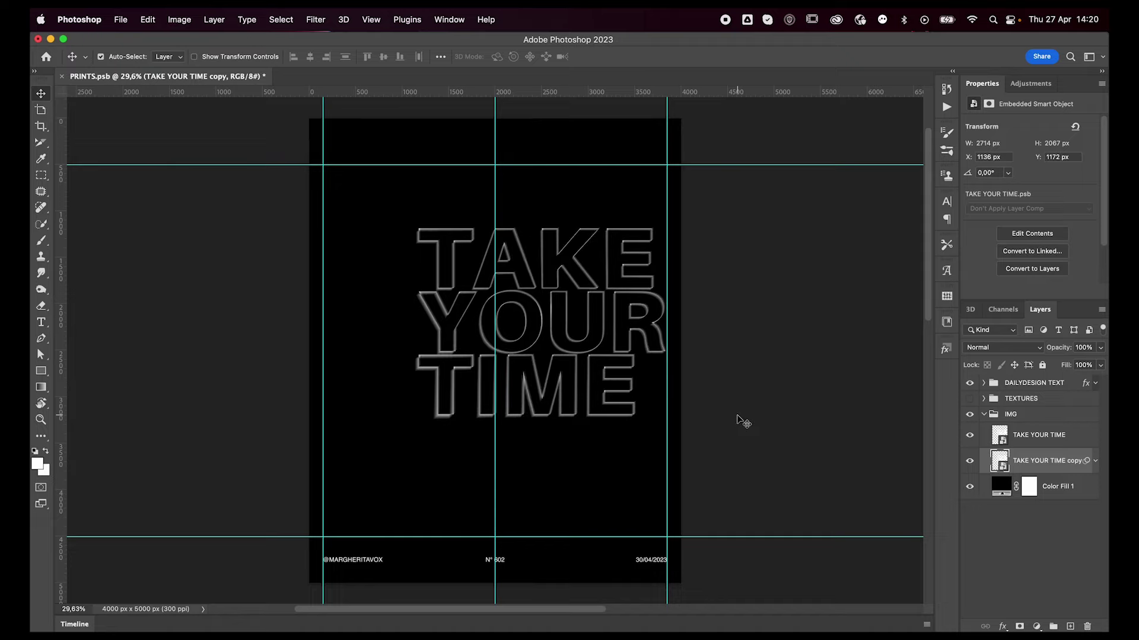
pyautogui.hotkey('shift', 'Left')
pyautogui.hotkey('shift', 'Left')
pyautogui.hotkey('shift', 'Left')
pyautogui.hotkey('shift', 'Down')
pyautogui.hotkey('shift', 'Down')
pyautogui.hotkey('shift', 'Down')
pyautogui.hotkey('shift', 'Right')
pyautogui.hotkey('shift', 'Up')
pyautogui.hotkey('shift', 'Right')
pyautogui.hotkey('shift', 'Up')
pyautogui.hotkey('shift', 'Up')
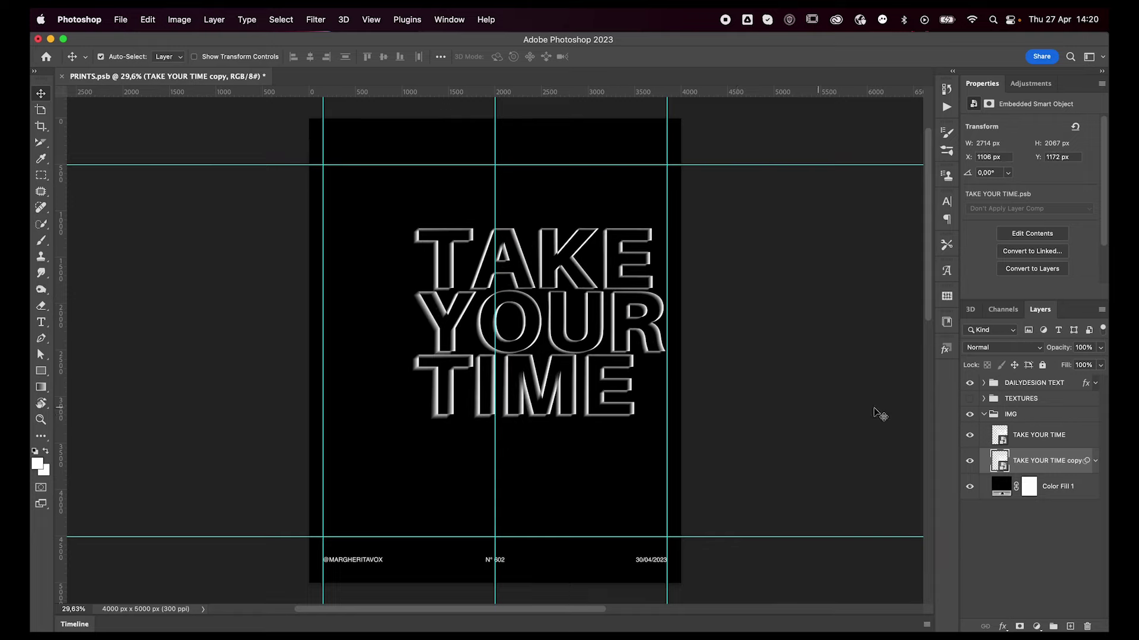
pyautogui.click(1056, 437)
pyautogui.click(316, 19)
pyautogui.moveTo(319, 185)
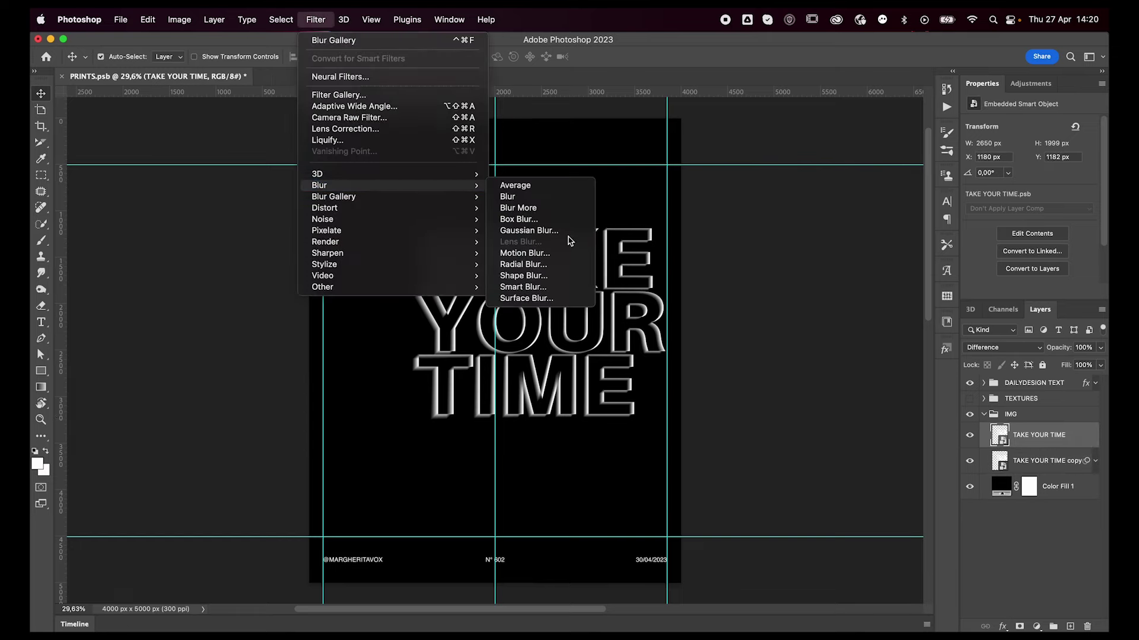
# - Apply a Gaussian Blur of radius 10 to the outlined text layer
pyautogui.click(542, 230)
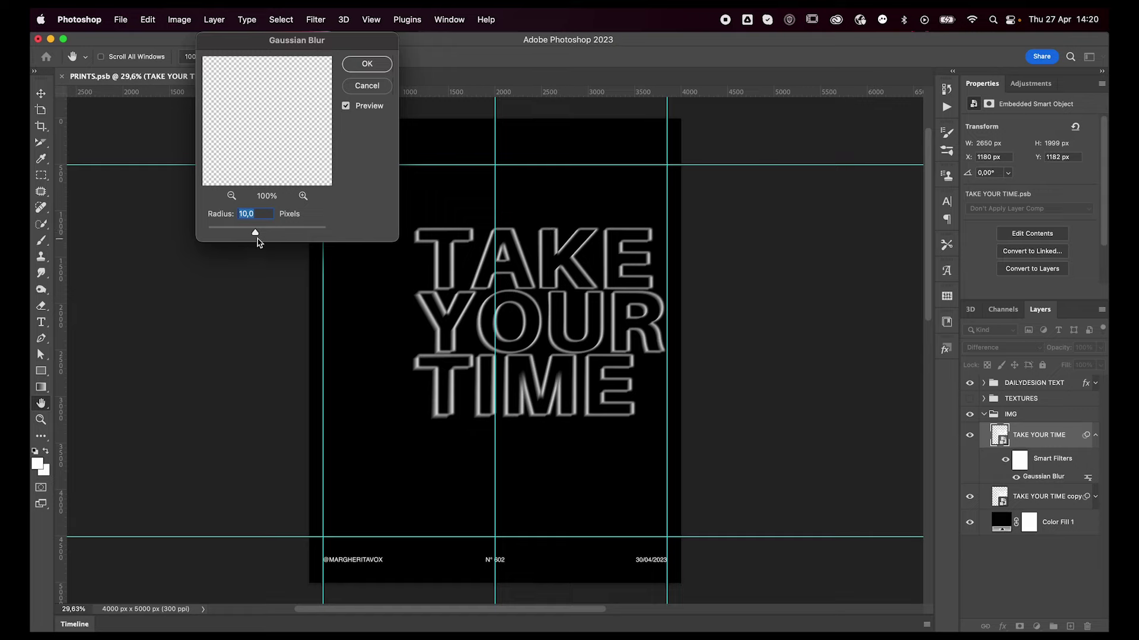
pyautogui.moveTo(255, 232)
pyautogui.mouseDown()
pyautogui.moveTo(288, 231)
pyautogui.moveTo(261, 233)
pyautogui.mouseUp()
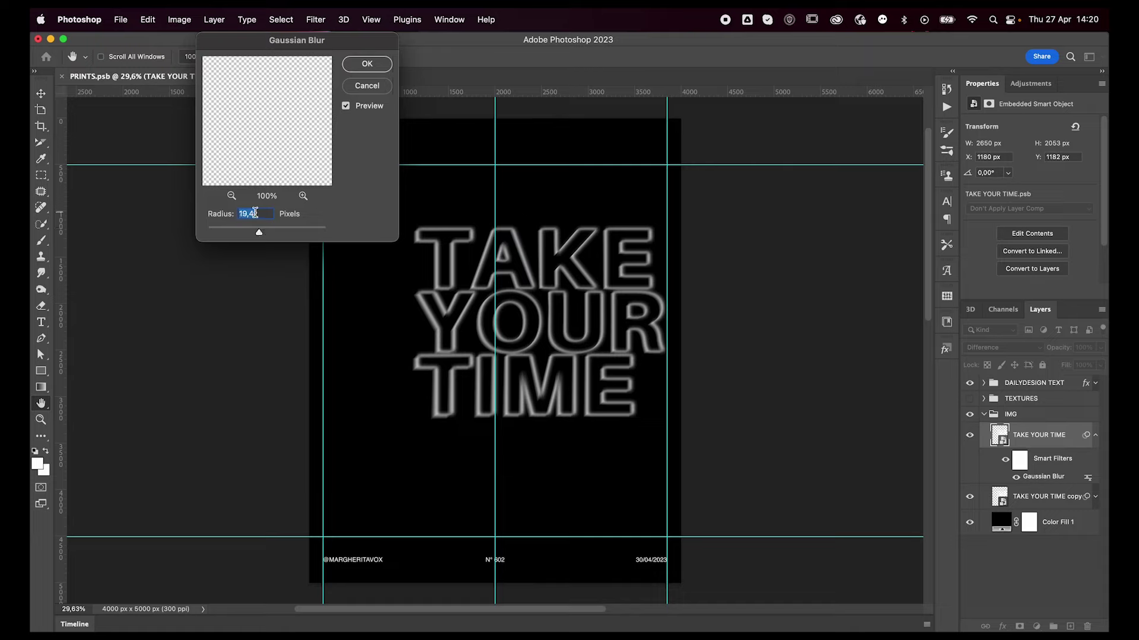
pyautogui.press('Down')
pyautogui.press('Down')
pyautogui.press('Down')
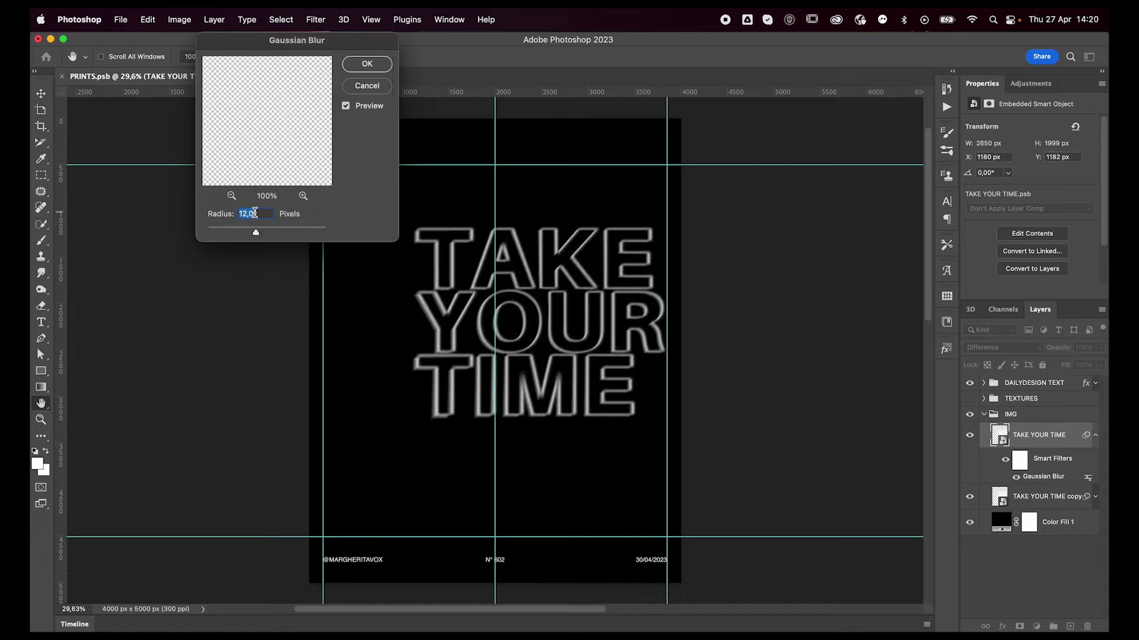
pyautogui.press('Return')
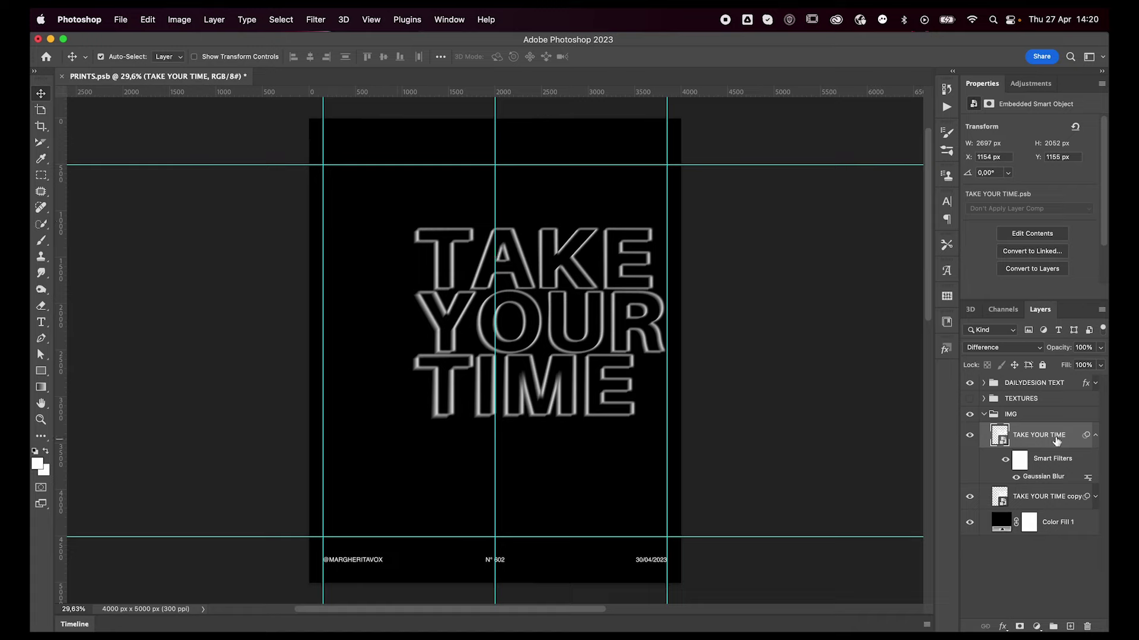
pyautogui.click(1096, 436)
# - Duplicate the blurred layer, remove its blur, and place the sharp copy above the black fill
pyautogui.hotkey('ctrl', 'j')
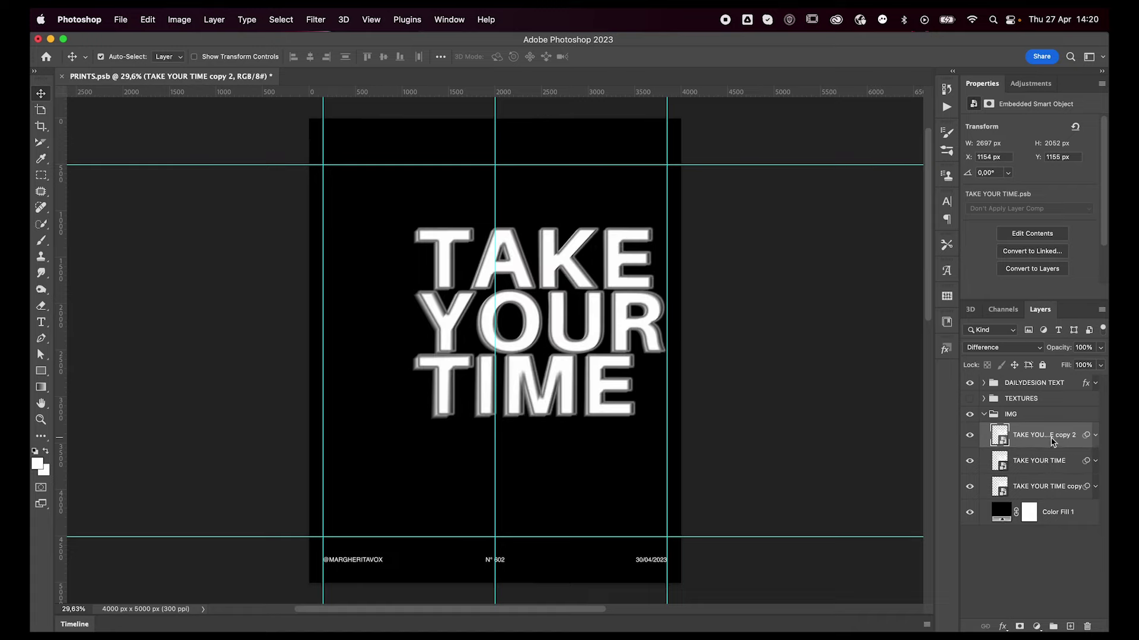
pyautogui.click(1096, 436)
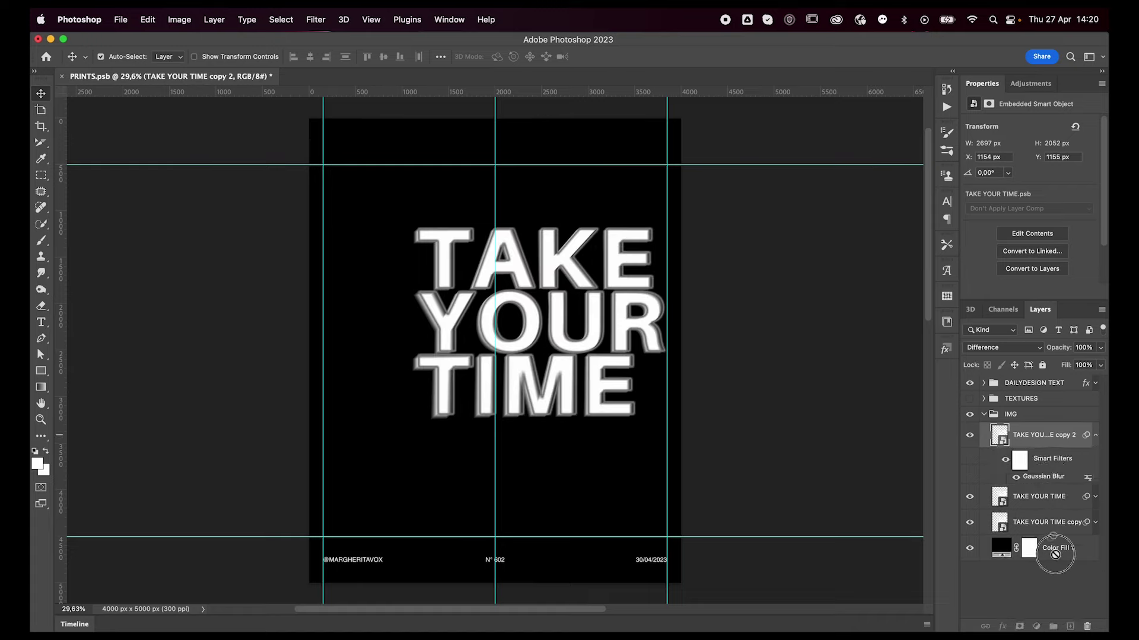
pyautogui.moveTo(1043, 476); pyautogui.dragTo(1087, 626)
pyautogui.moveTo(1045, 437); pyautogui.dragTo(1045, 504)
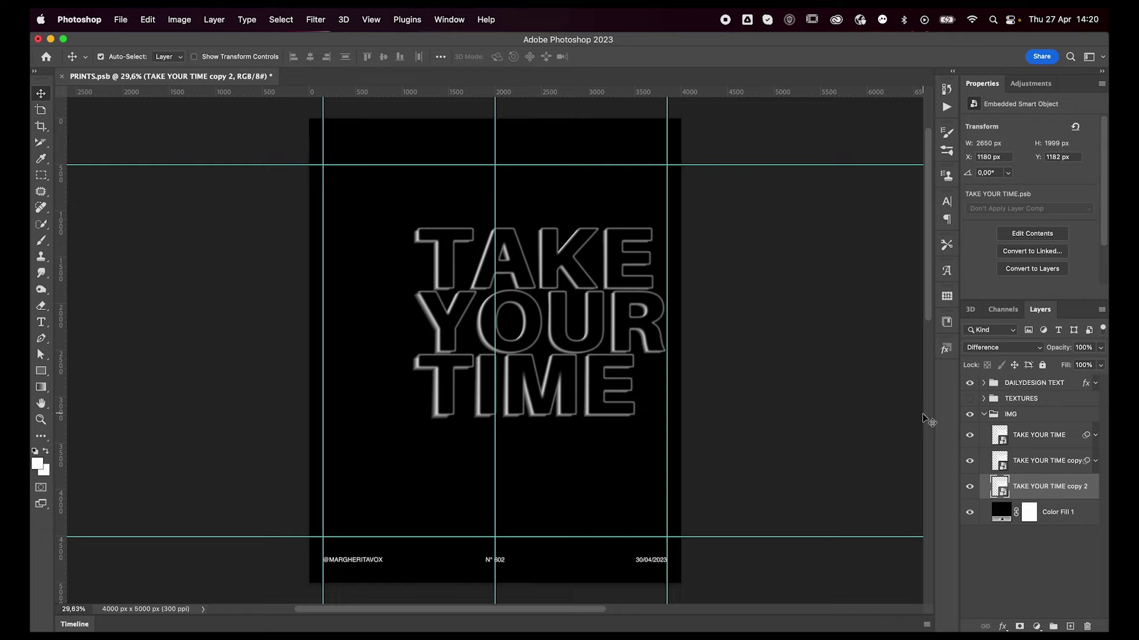
# - Compare layer visibility, then nudge the sharp copy right and up
pyautogui.click(1018, 438)
pyautogui.click(970, 435)
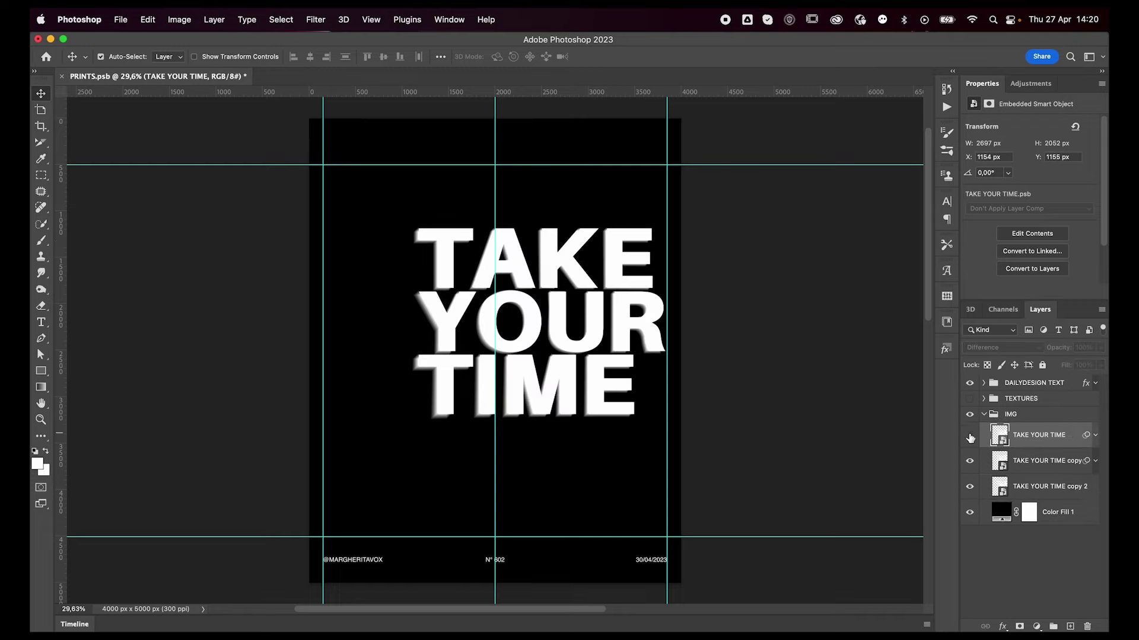
pyautogui.click(971, 466)
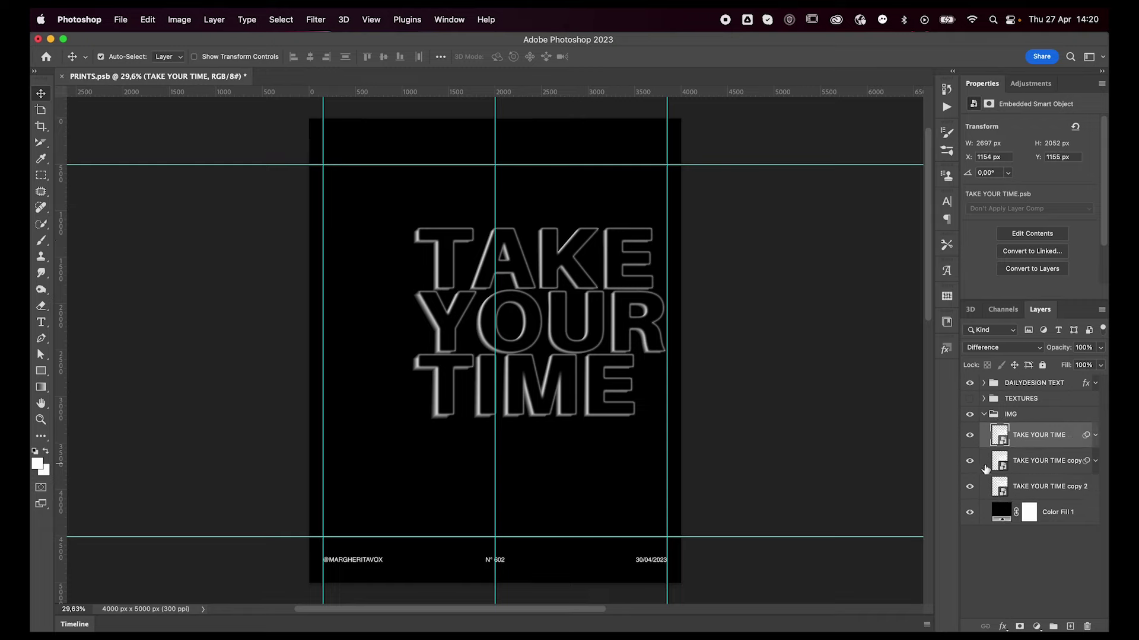
pyautogui.click(1015, 463)
pyautogui.press('Right')
pyautogui.press('Right')
pyautogui.press('Right')
pyautogui.hotkey('shift', 'Right')
pyautogui.hotkey('shift', 'Right')
pyautogui.hotkey('shift', 'Right')
pyautogui.hotkey('shift', 'Right')
pyautogui.hotkey('shift', 'Right')
pyautogui.hotkey('shift', 'Up')
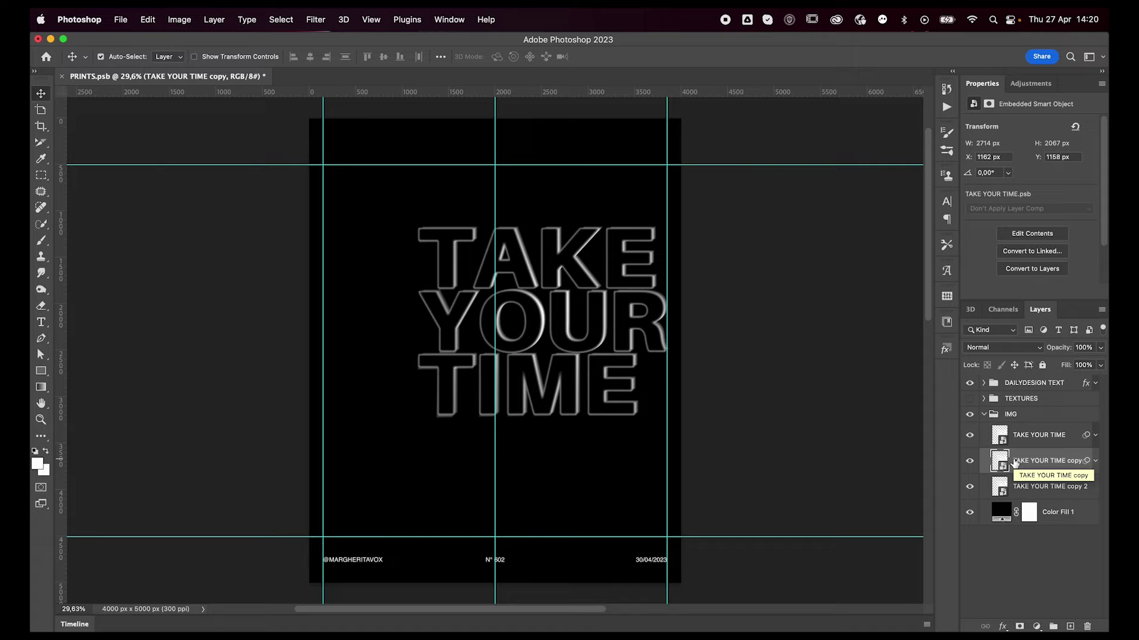
# - Duplicate the offset copy and nudge the new copy left and down
pyautogui.press('super+j')
pyautogui.hotkey('shift', 'Left')
pyautogui.hotkey('shift', 'Left')
pyautogui.hotkey('shift', 'Left')
pyautogui.hotkey('shift', 'Left')
pyautogui.hotkey('shift', 'Down')
pyautogui.hotkey('shift', 'Down')
pyautogui.hotkey('shift', 'Left')
pyautogui.hotkey('shift', 'Left')
pyautogui.hotkey('shift', 'Down')
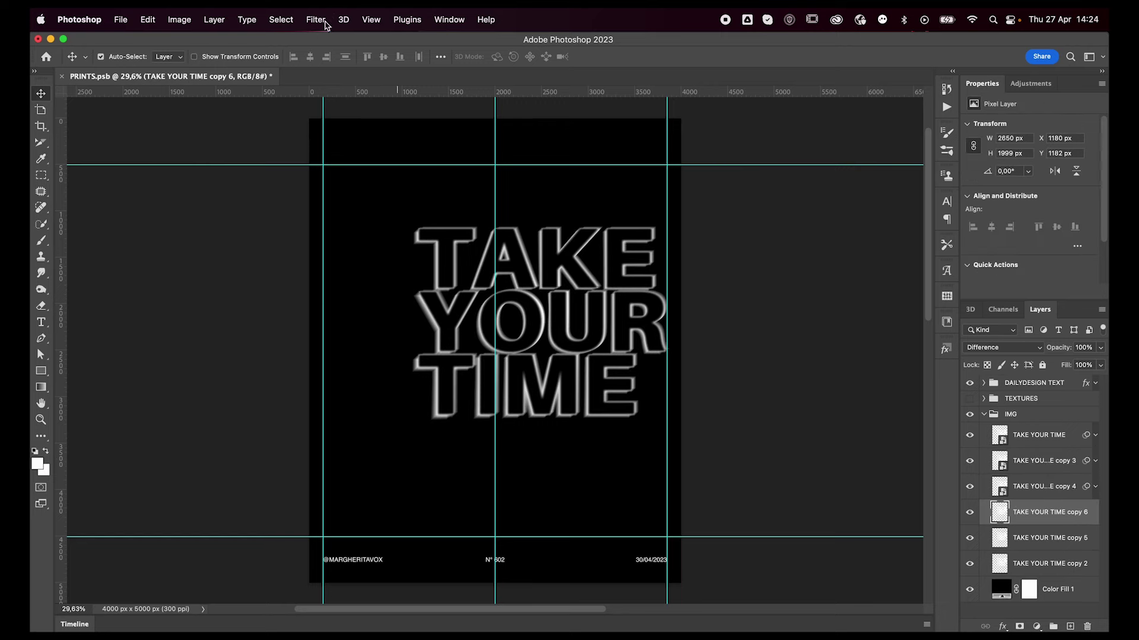
pyautogui.click(317, 20)
pyautogui.moveTo(319, 185)
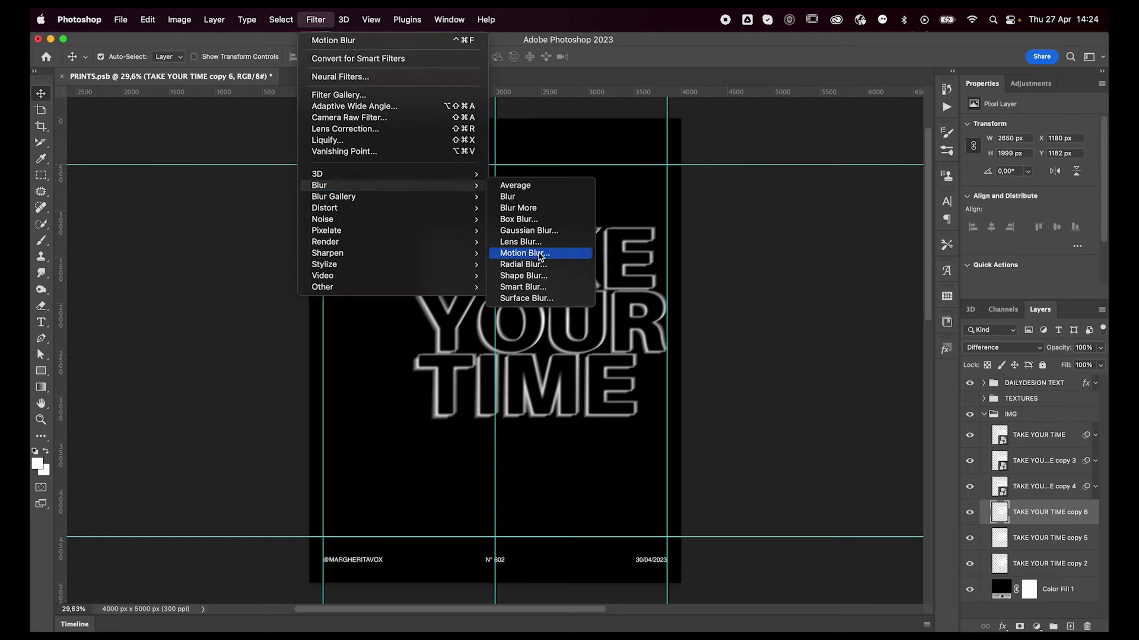
# - Apply a Motion Blur at angle 0, distance 200, and shift the layer left
pyautogui.click(525, 254)
pyautogui.moveTo(704, 422); pyautogui.dragTo(694, 418)
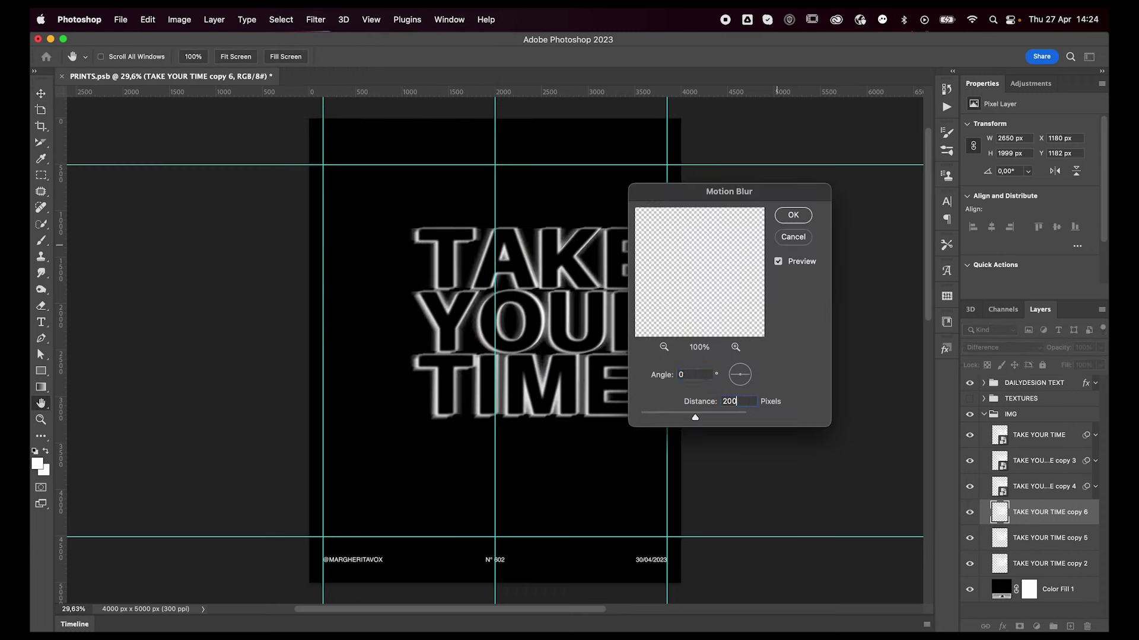
pyautogui.press('Return')
pyautogui.hotkey('shift', 'Left')
pyautogui.hotkey('shift', 'Left')
pyautogui.hotkey('shift', 'Left')
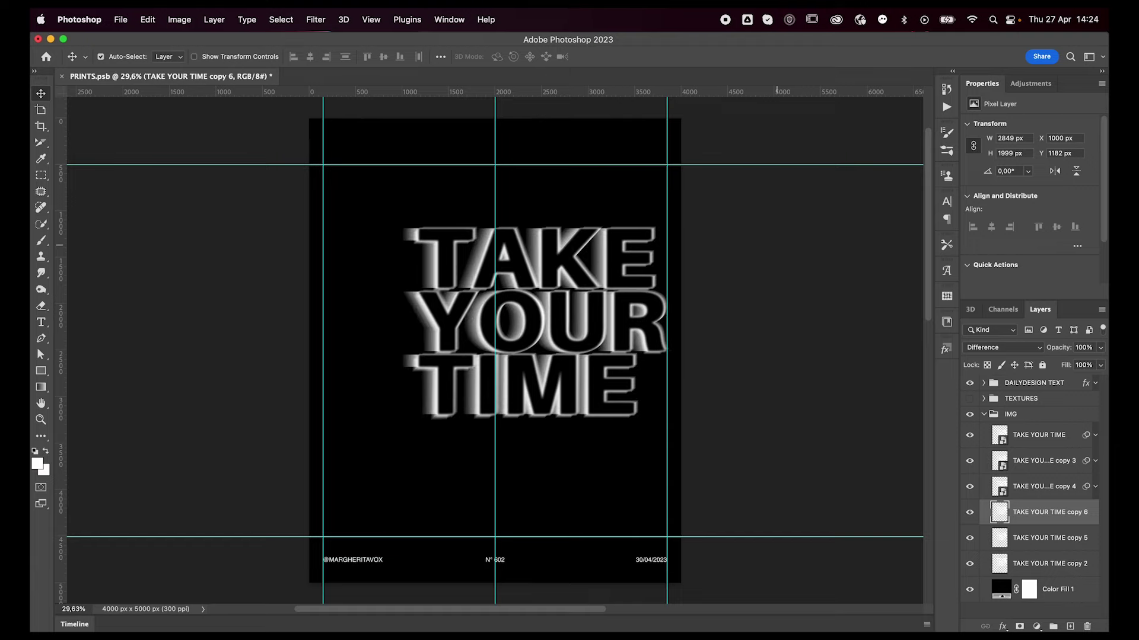
# - Delete the unwanted copy 5 and copy 2 layers
pyautogui.click(1015, 541)
pyautogui.keyDown('shift'); pyautogui.click(1026, 568); pyautogui.keyUp('shift')
pyautogui.press('BackSpace')
# - Duplicate the streak layer and reapply the motion blur repeatedly to lengthen the streaks
pyautogui.click(1036, 513)
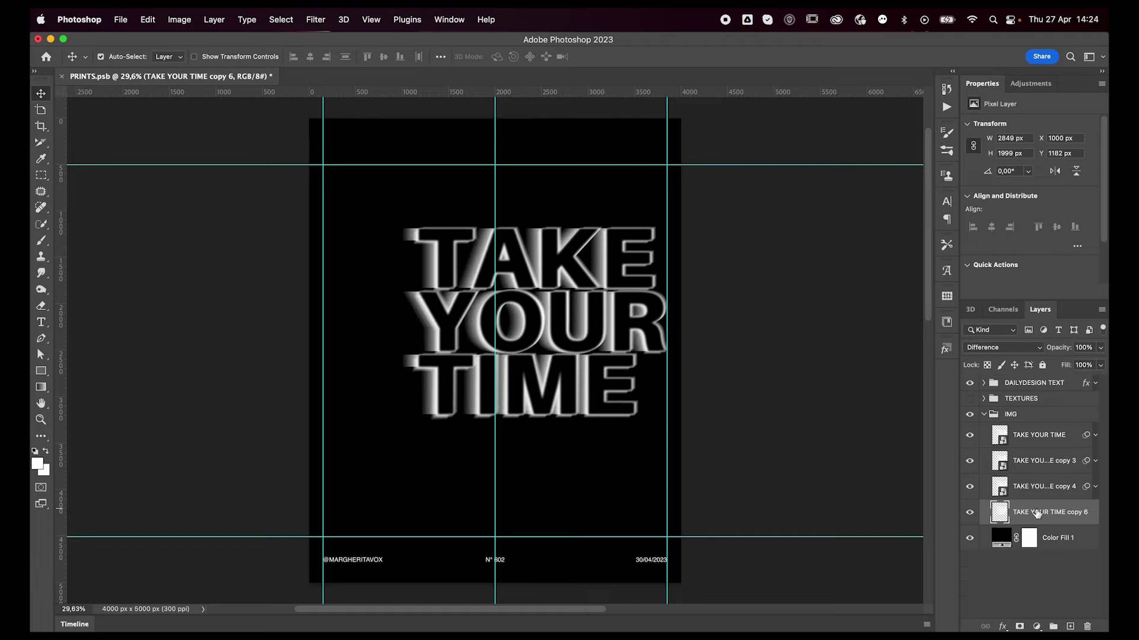
pyautogui.press('super+j')
pyautogui.click(310, 19)
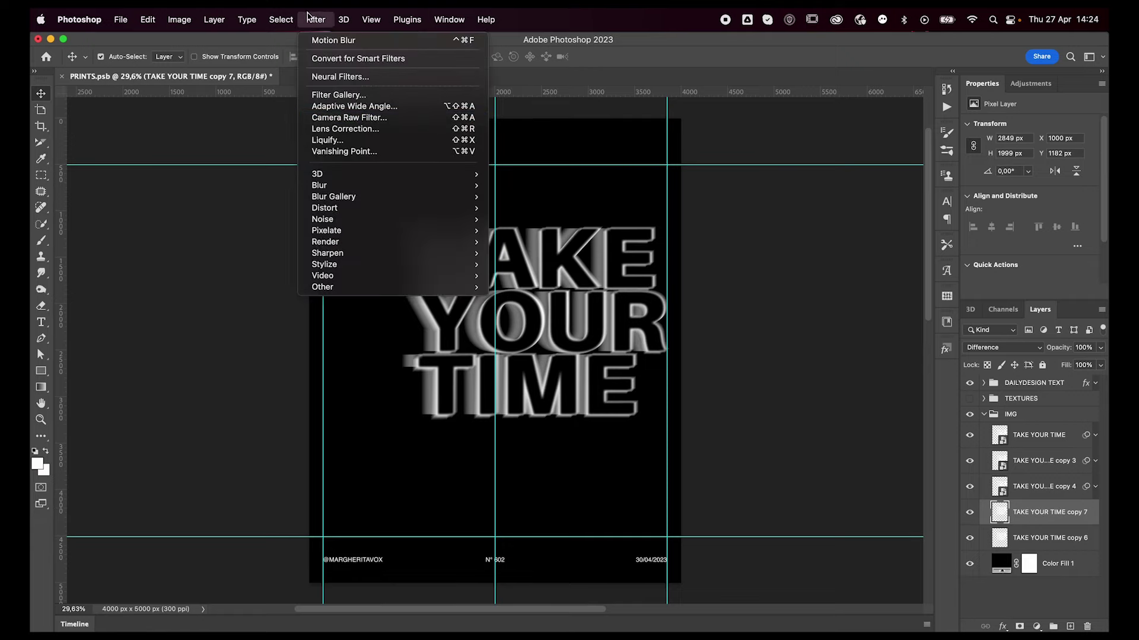
pyautogui.click(312, 13)
pyautogui.press('ctrl+super+f')
pyautogui.press('ctrl+super+f')
pyautogui.press('ctrl+super+f')
pyautogui.press('super+j')
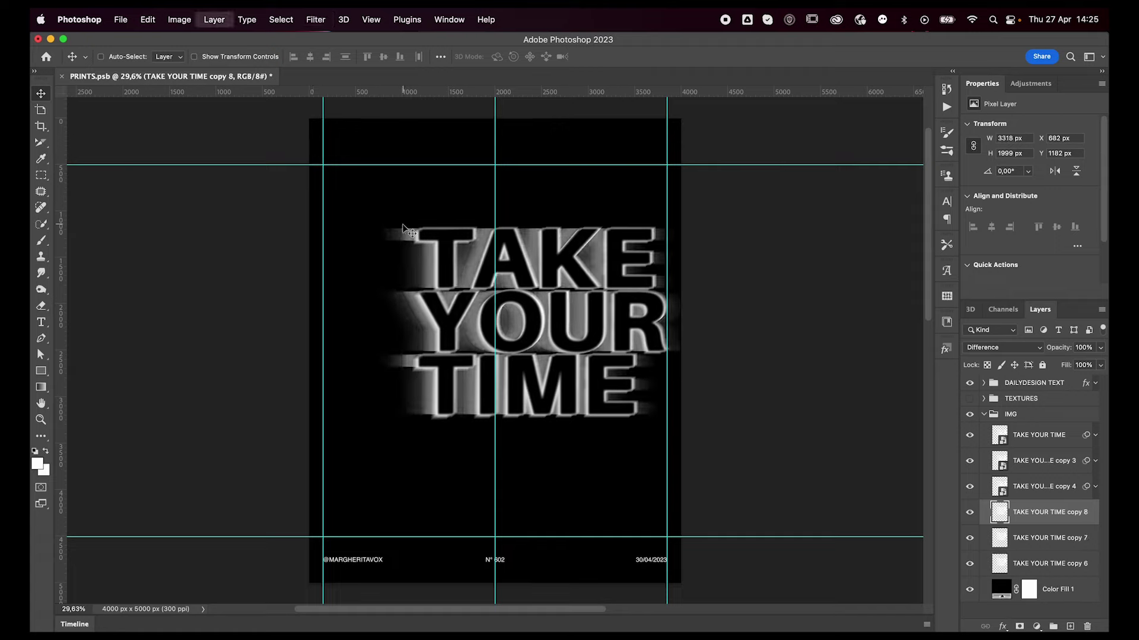
pyautogui.press('ctrl+super+f')
pyautogui.press('ctrl+super+f')
pyautogui.press('ctrl+super+f')
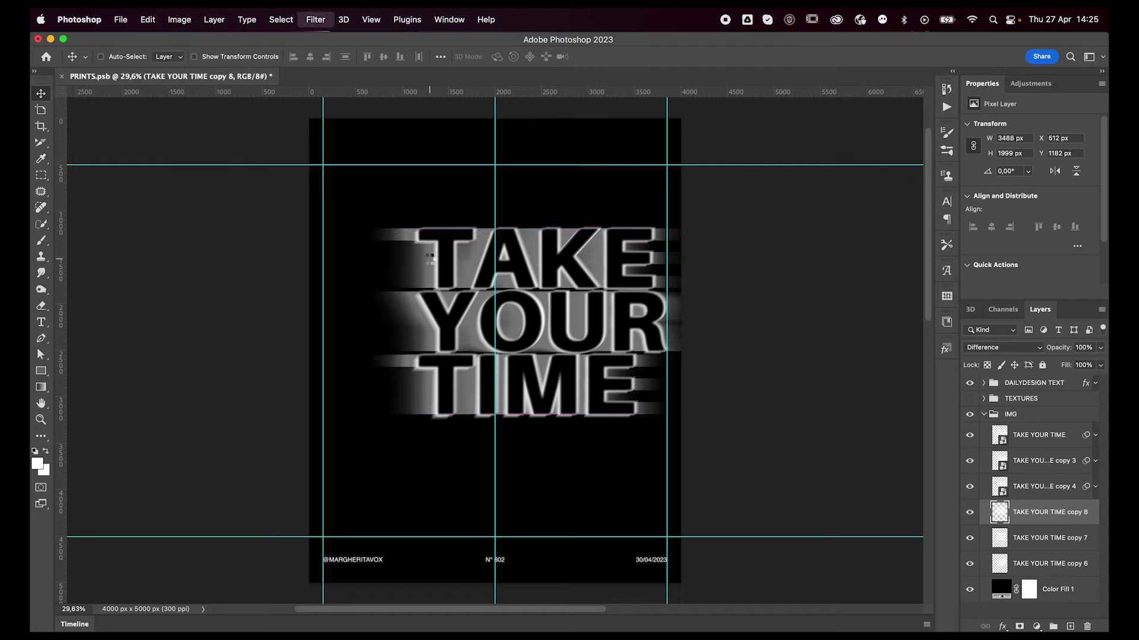
pyautogui.press('ctrl+super+f')
pyautogui.press('ctrl+super+f')
pyautogui.press('ctrl+super+f')
pyautogui.press('ctrl+super+f')
pyautogui.press('ctrl+super+f')
pyautogui.press('ctrl+super+f')
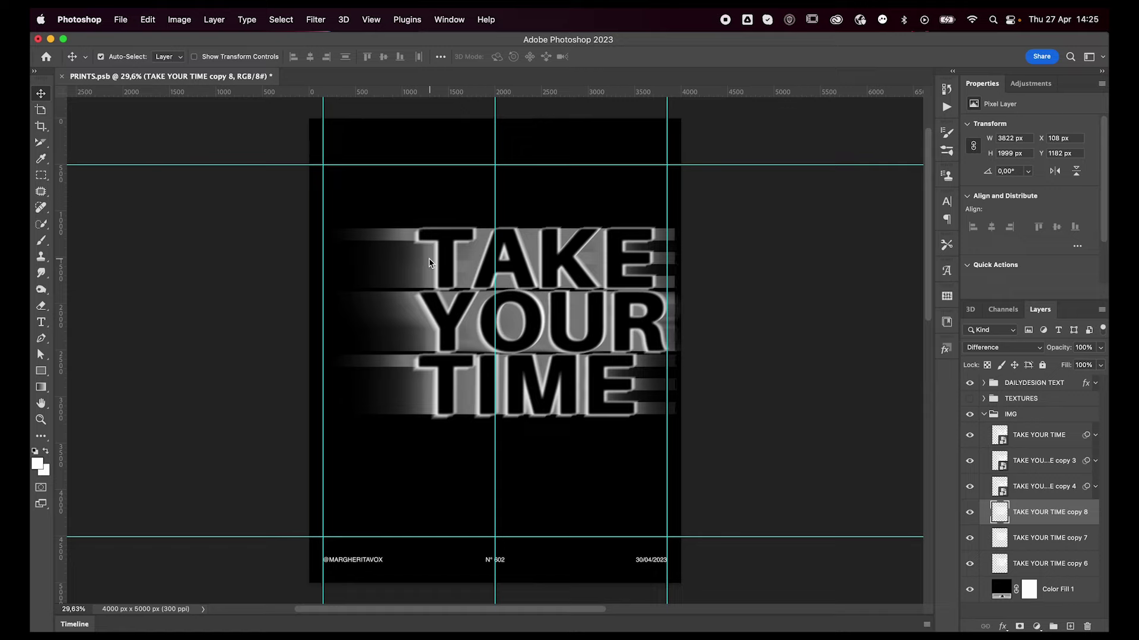
# - Shift the streak layers, including copy 7, further left
pyautogui.hotkey('shift', 'Left')
pyautogui.hotkey('shift', 'Left')
pyautogui.hotkey('shift', 'Left')
pyautogui.hotkey('shift', 'Left')
pyautogui.hotkey('shift', 'Left')
pyautogui.hotkey('shift', 'Left')
pyautogui.hotkey('shift', 'Left')
pyautogui.hotkey('shift', 'Left')
pyautogui.hotkey('shift', 'Left')
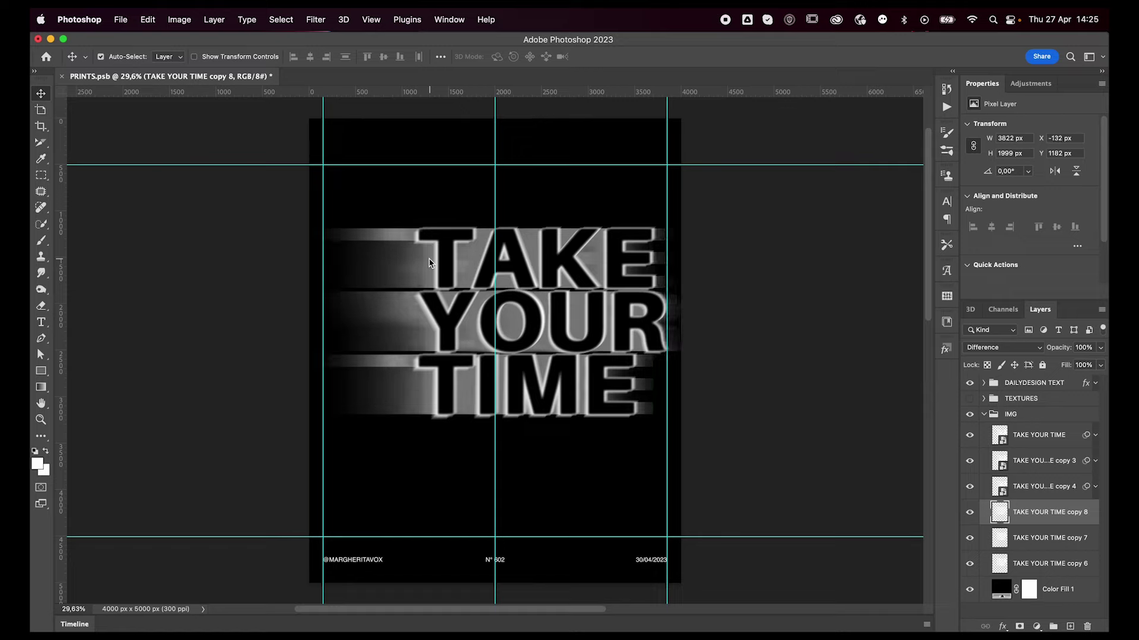
pyautogui.hotkey('shift', 'Left')
pyautogui.hotkey('shift', 'Left')
pyautogui.hotkey('shift', 'Left')
pyautogui.hotkey('shift', 'Left')
pyautogui.hotkey('shift', 'Left')
pyautogui.hotkey('shift', 'Left')
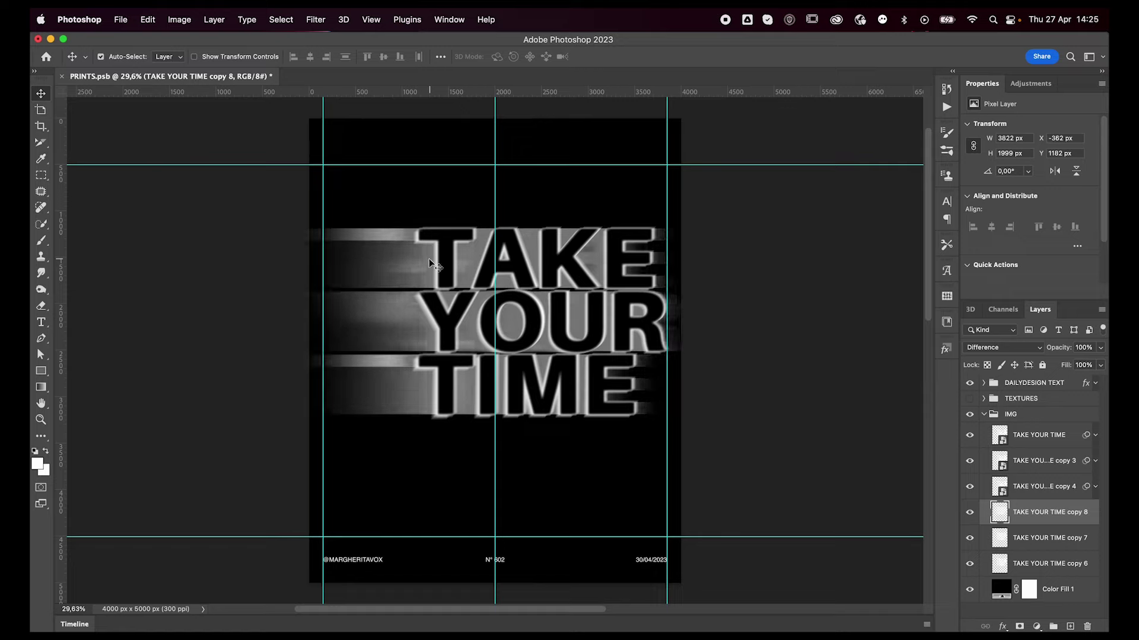
pyautogui.click(1035, 544)
pyautogui.hotkey('shift', 'Left')
pyautogui.hotkey('shift', 'Left')
pyautogui.hotkey('shift', 'Left')
pyautogui.hotkey('shift', 'Left')
pyautogui.hotkey('shift', 'Left')
pyautogui.hotkey('shift', 'Left')
pyautogui.hotkey('shift', 'Left')
pyautogui.hotkey('shift', 'Left')
pyautogui.hotkey('shift', 'Left')
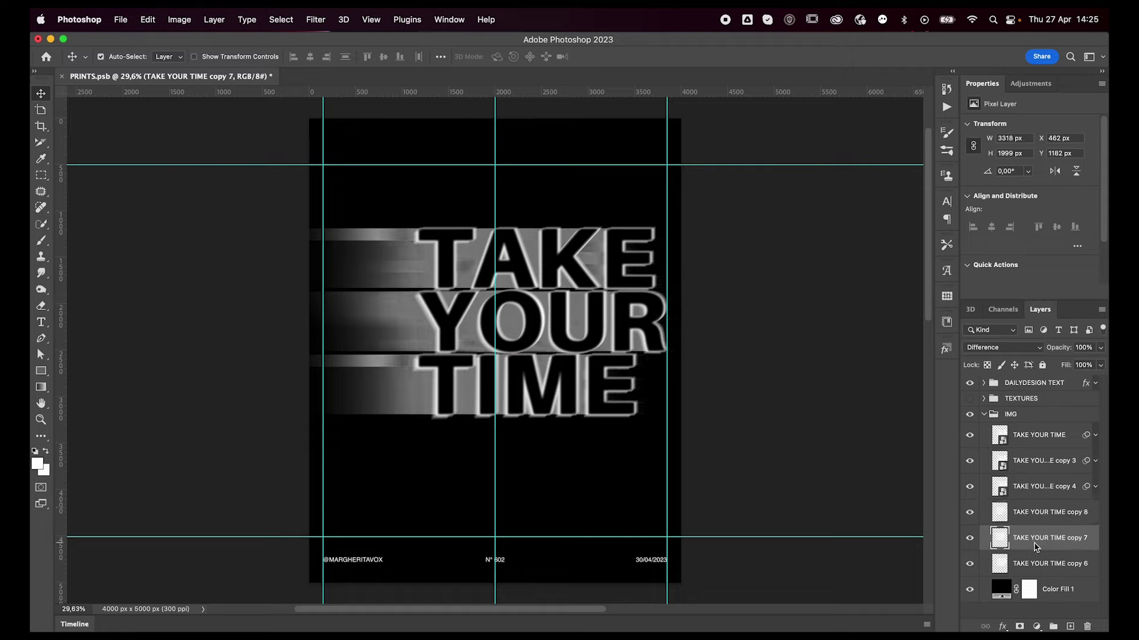
# - Duplicate the streak layer as copy 9 and remove the extra copy 10
pyautogui.click(1041, 513)
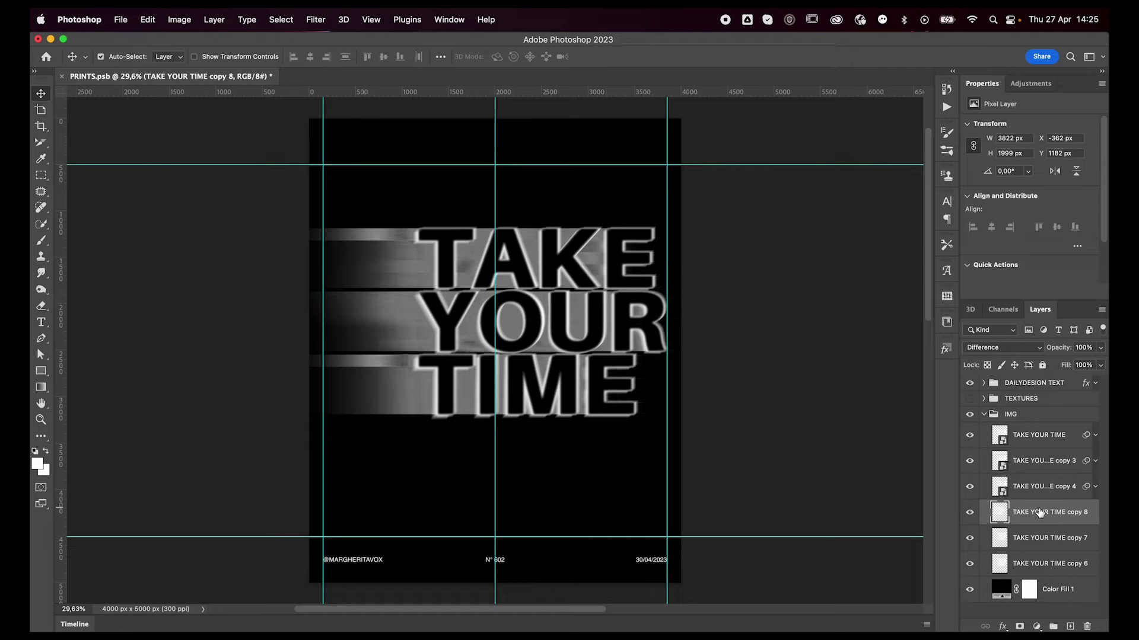
pyautogui.hotkey('ctrl', 'j')
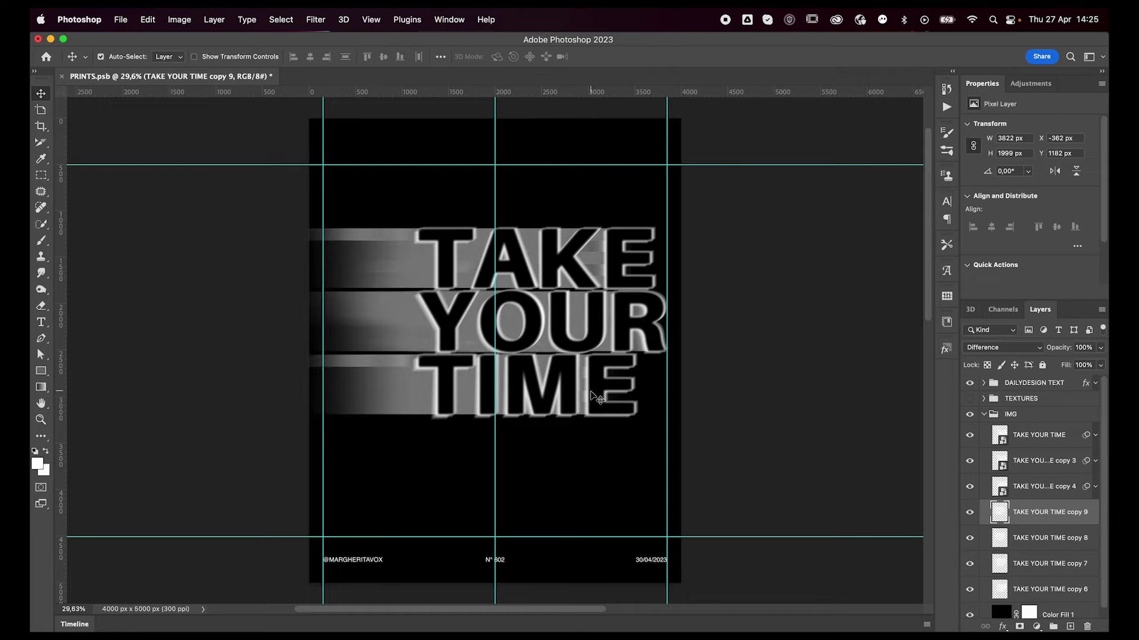
pyautogui.hotkey('ctrl', '-')
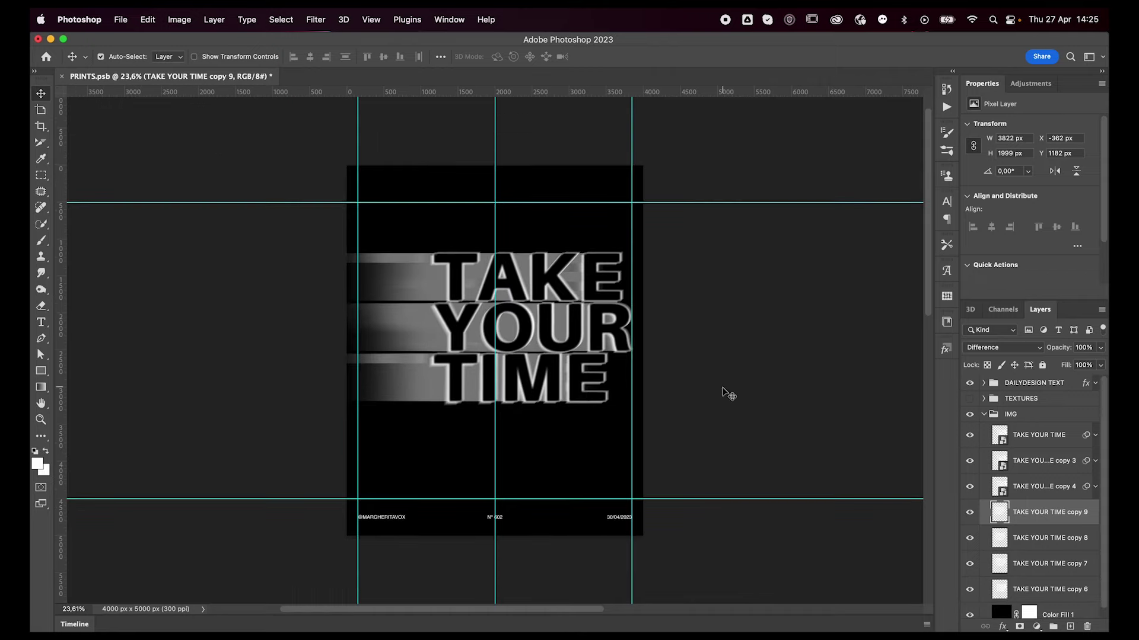
pyautogui.hotkey('ctrl', 'j')
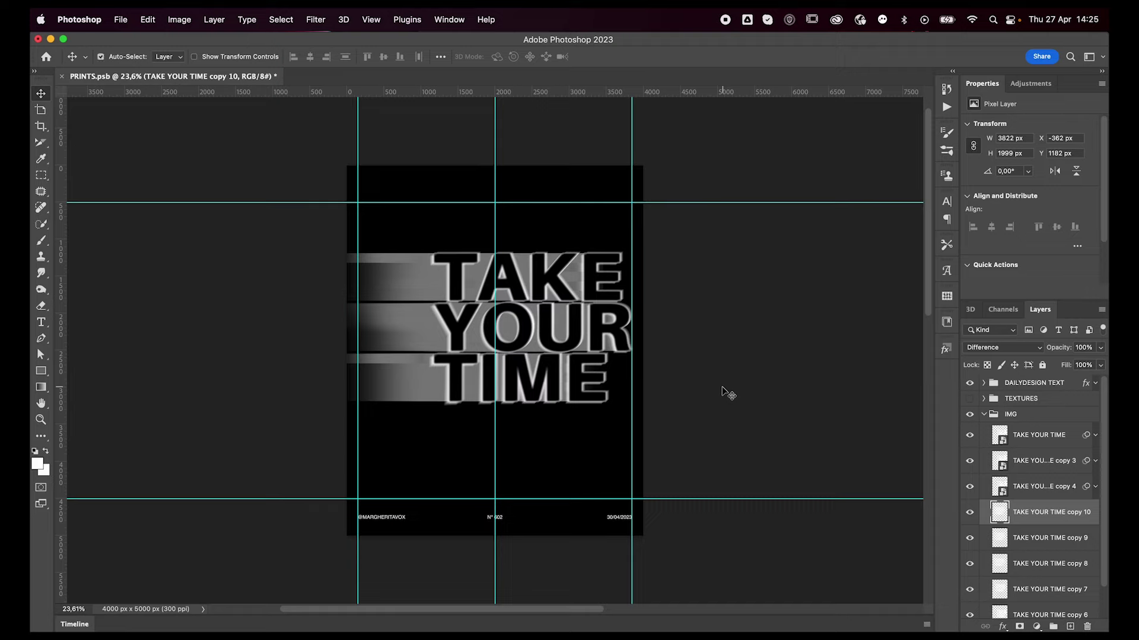
pyautogui.press('Delete')
pyautogui.click(1044, 487)
# - Rasterize copy 4 and smudge its grey streaks into the TAKE lettering at the left edge
pyautogui.press('b')
pyautogui.click(563, 313)
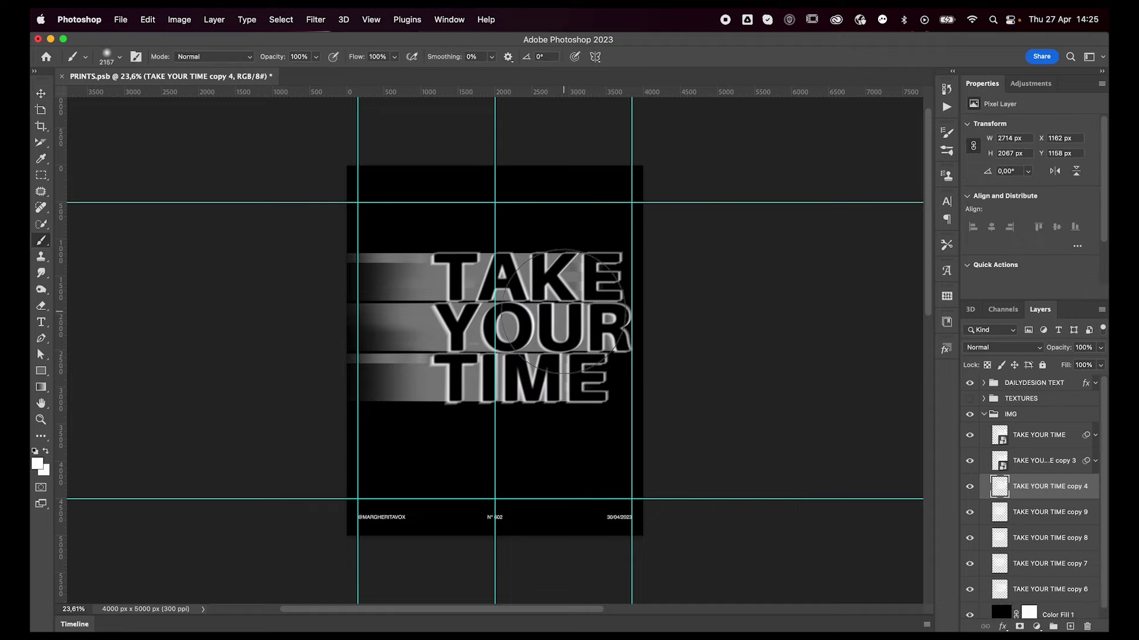
pyautogui.press('r')
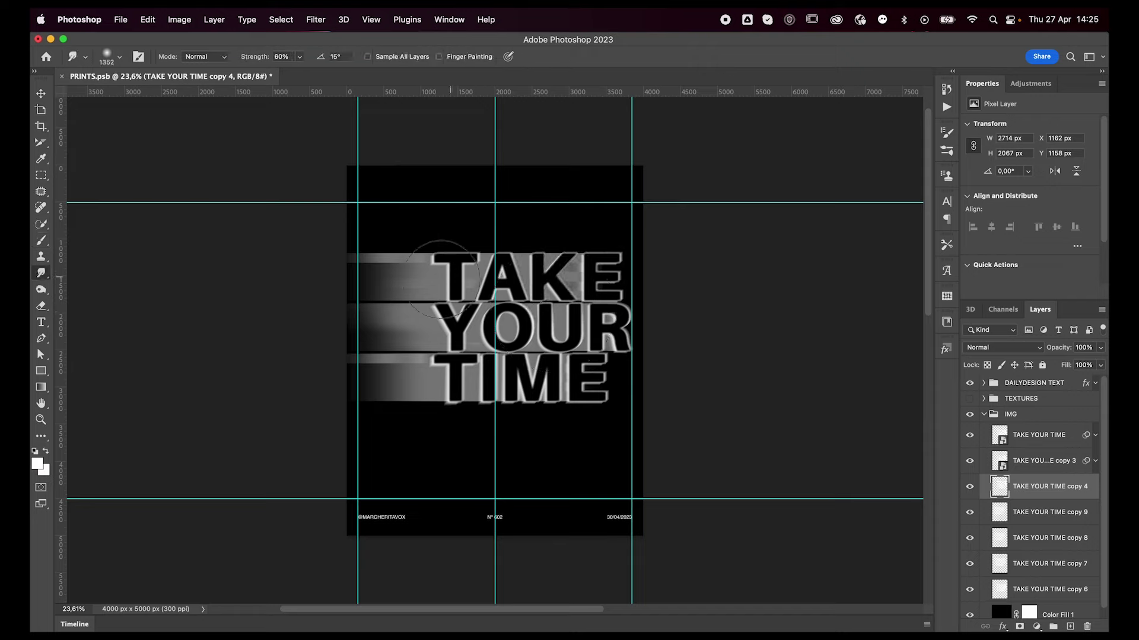
pyautogui.moveTo(318, 280); pyautogui.dragTo(343, 285)
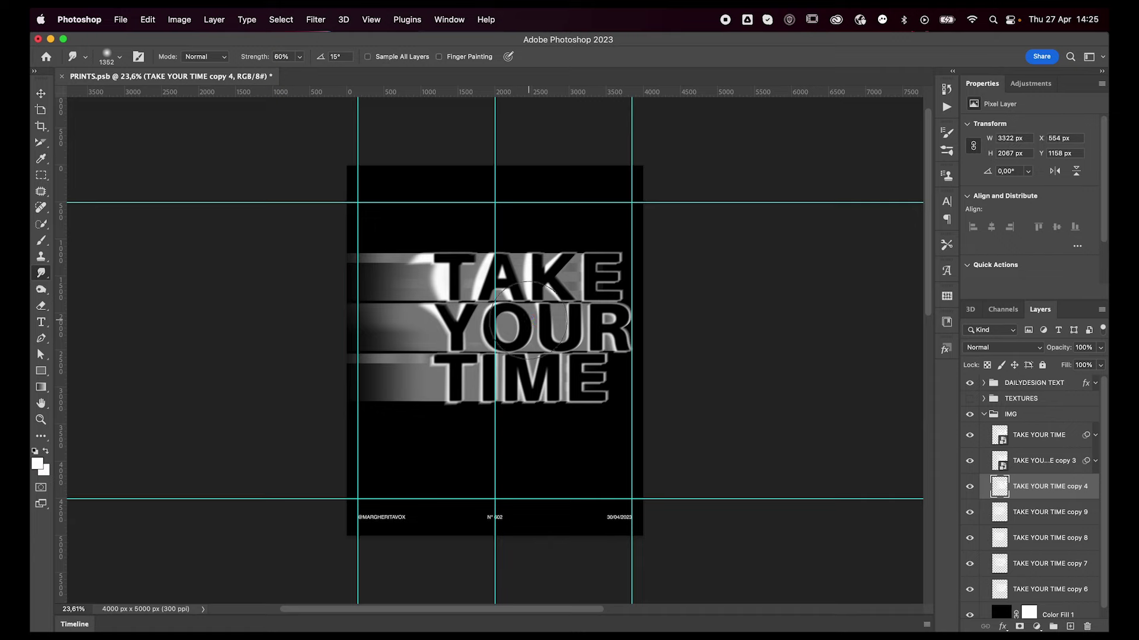
pyautogui.scroll(5, 528, 320)
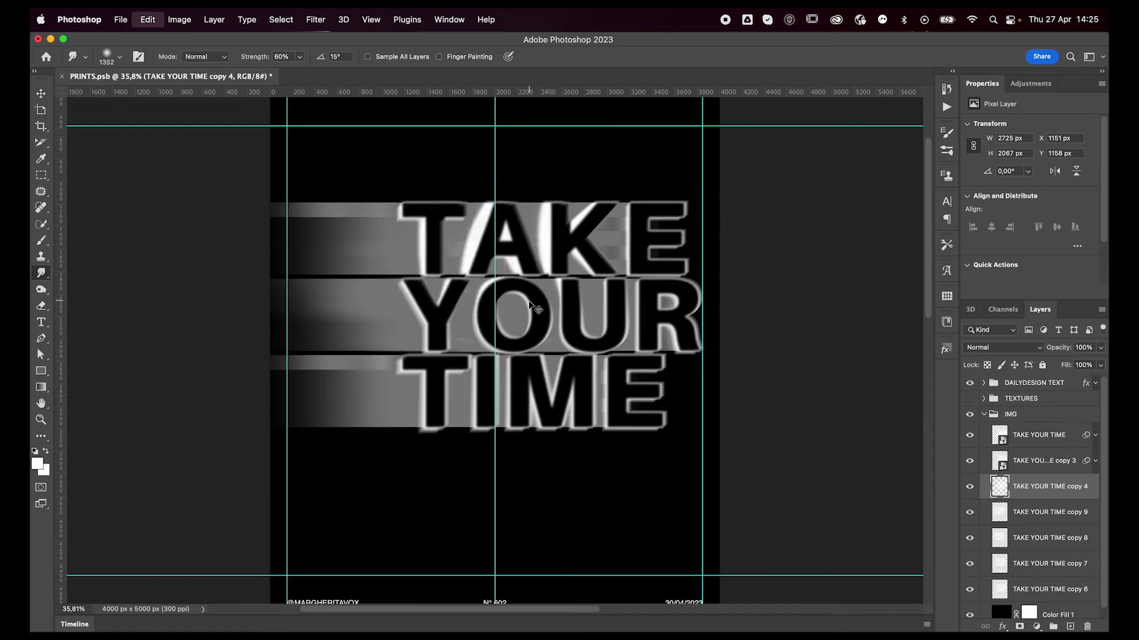
pyautogui.scroll(2, 527, 300)
pyautogui.hscroll(3, 528, 300)
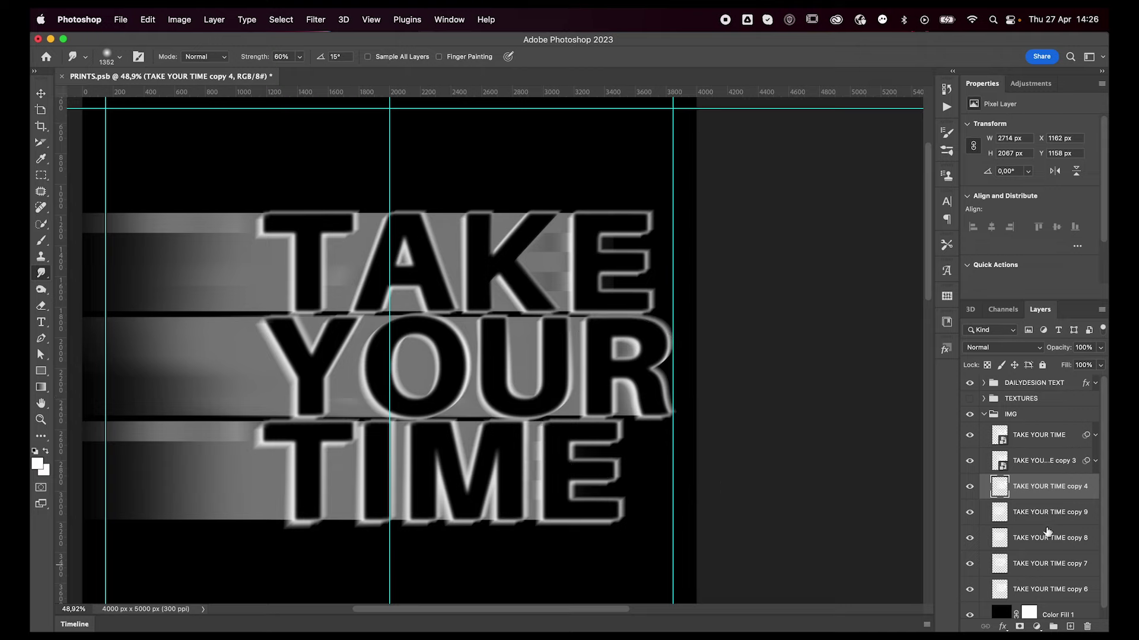
pyautogui.click(1044, 514)
# - Merge copies 6–9 into one layer and smear the grey band below TIME leftward
pyautogui.keyDown('shift'); pyautogui.click(1024, 590); pyautogui.keyUp('shift')
pyautogui.press('super+e')
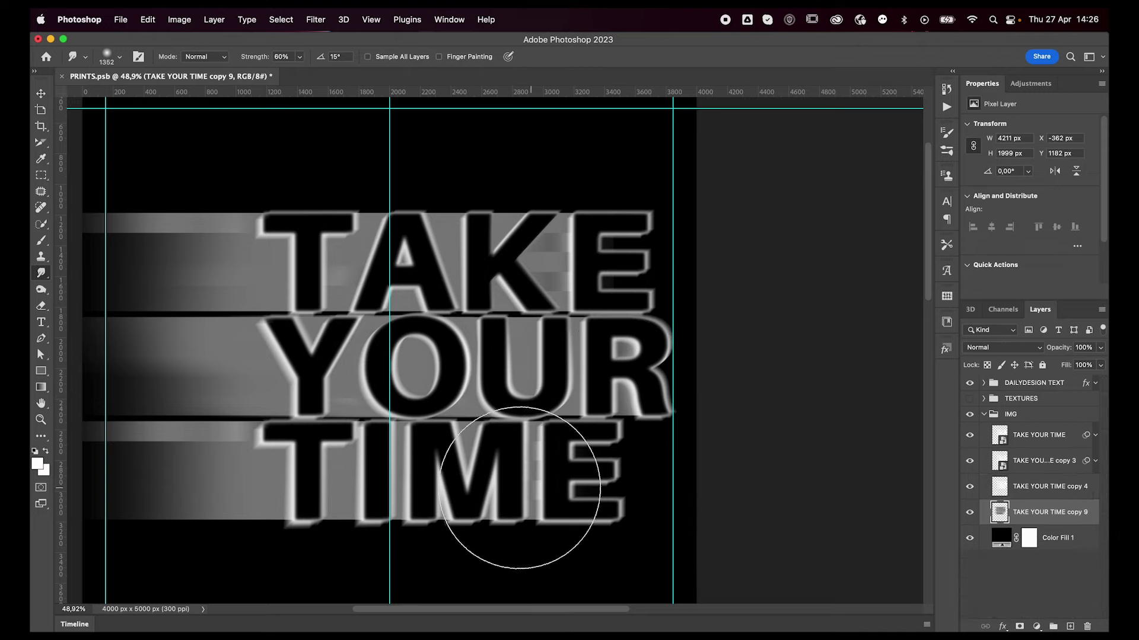
pyautogui.moveTo(539, 498); pyautogui.dragTo(559, 513)
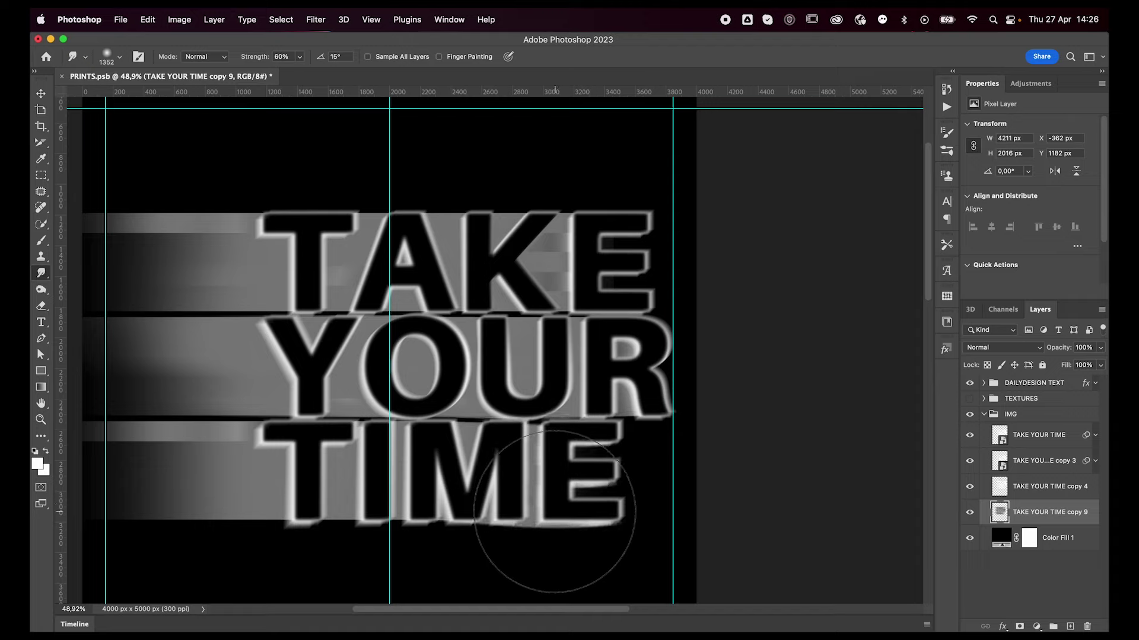
pyautogui.moveTo(559, 513); pyautogui.dragTo(547, 511)
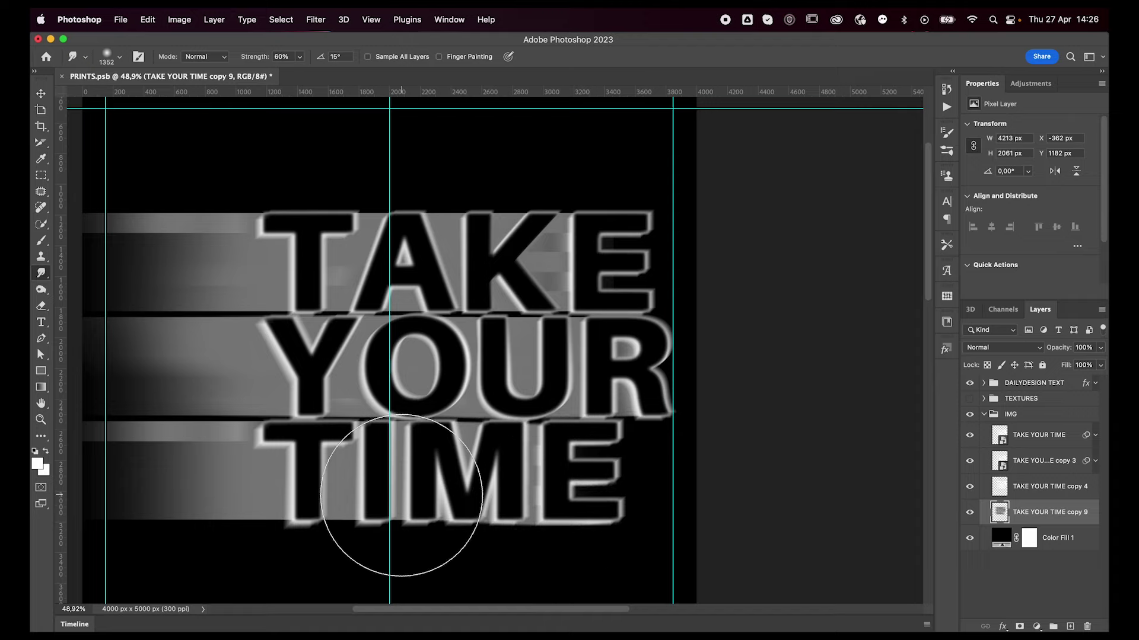
pyautogui.moveTo(401, 498)
pyautogui.mouseDown()
pyautogui.moveTo(291, 501)
pyautogui.moveTo(229, 553)
pyautogui.moveTo(235, 519)
pyautogui.mouseUp()
# - Flare the top streak edges upward above TAKE with the Smudge tool
pyautogui.hscroll(-10, 235, 519)
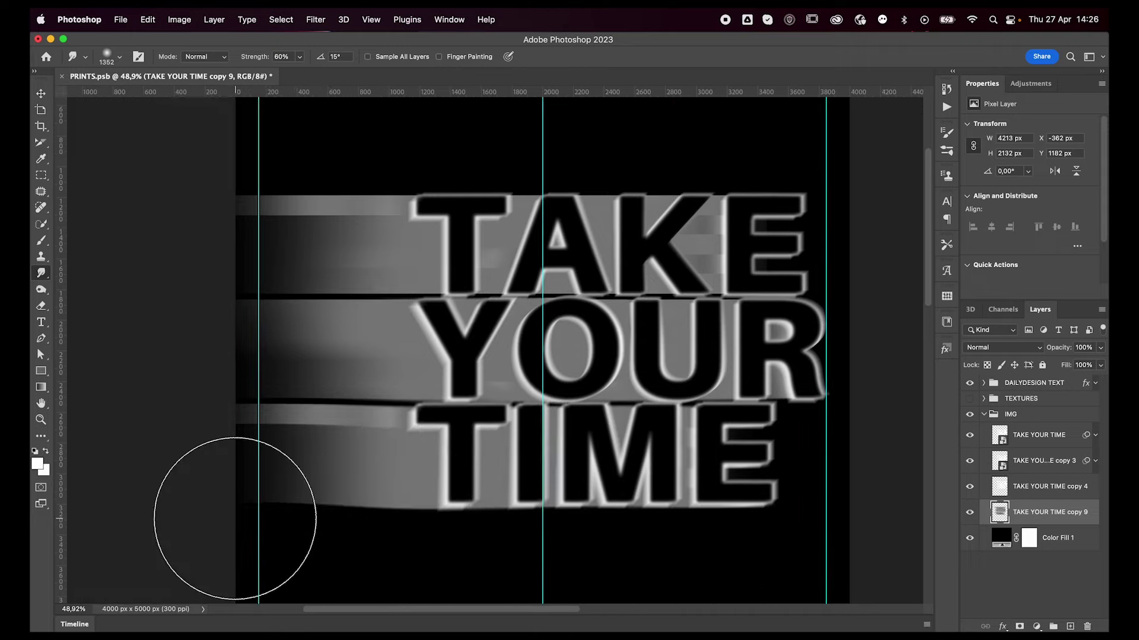
pyautogui.scroll(-5, 285, 509)
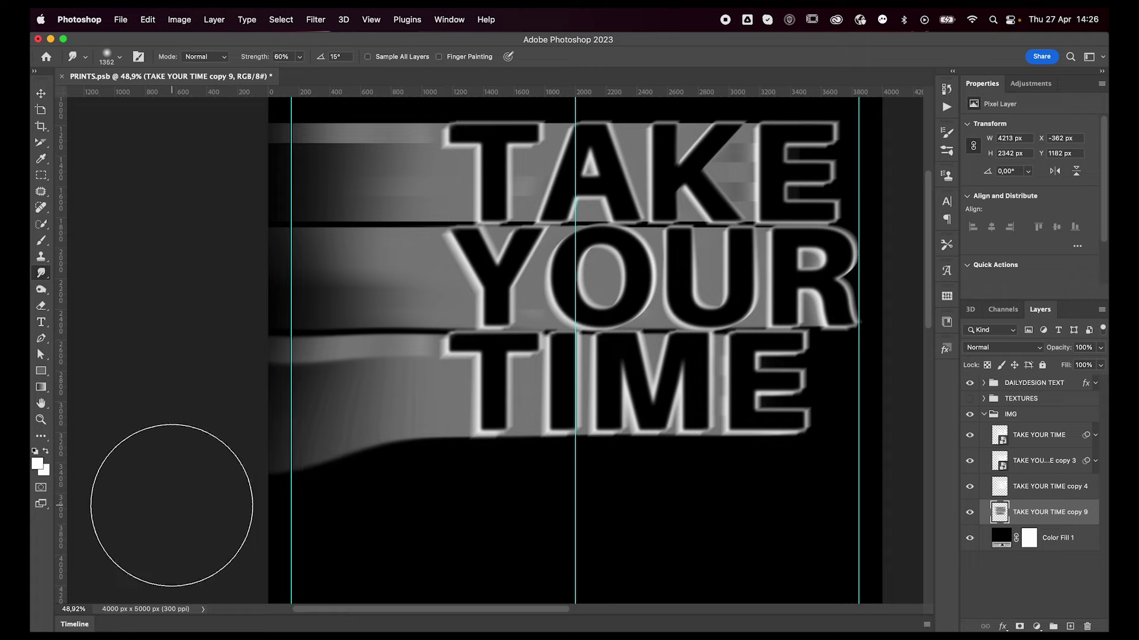
pyautogui.scroll(5, 183, 433)
pyautogui.hscroll(5, 184, 432)
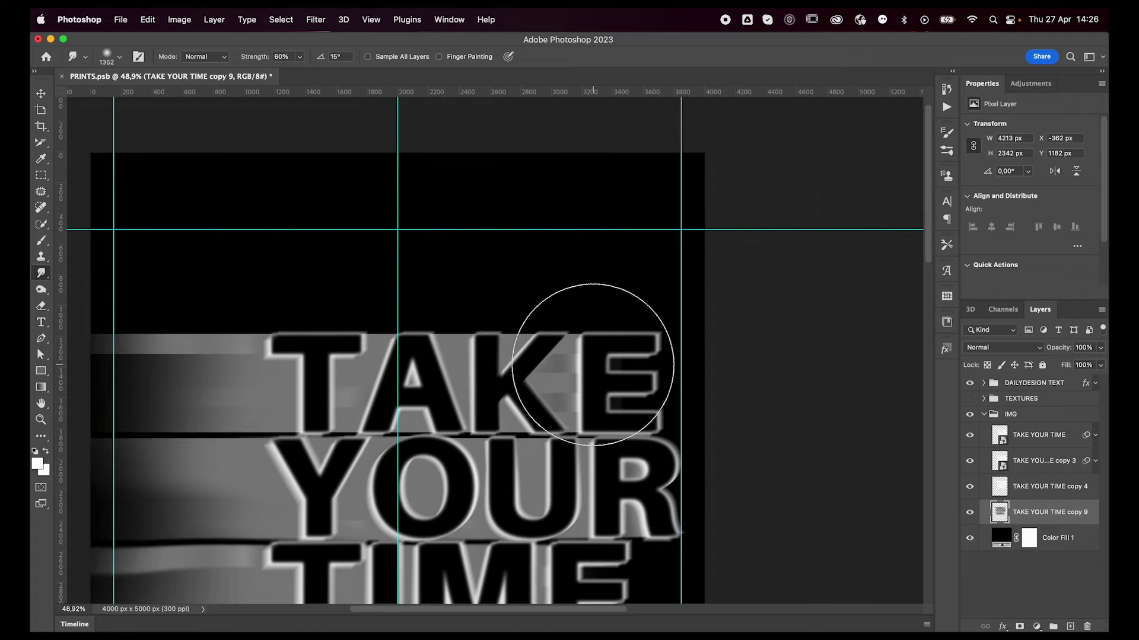
pyautogui.moveTo(622, 334); pyautogui.dragTo(526, 331)
pyautogui.moveTo(415, 345); pyautogui.dragTo(415, 339)
pyautogui.moveTo(304, 349); pyautogui.dragTo(305, 341)
# - Smudge the bottom streaks downward
pyautogui.hscroll(-5, 304, 341)
pyautogui.scroll(1, 304, 341)
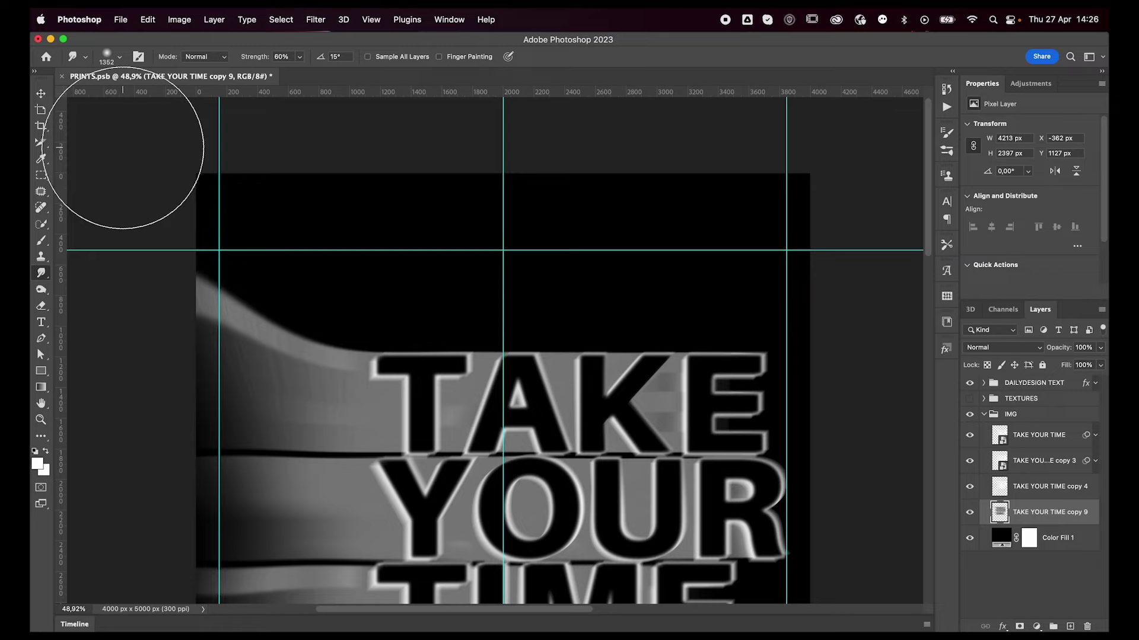
pyautogui.scroll(-4, 424, 371)
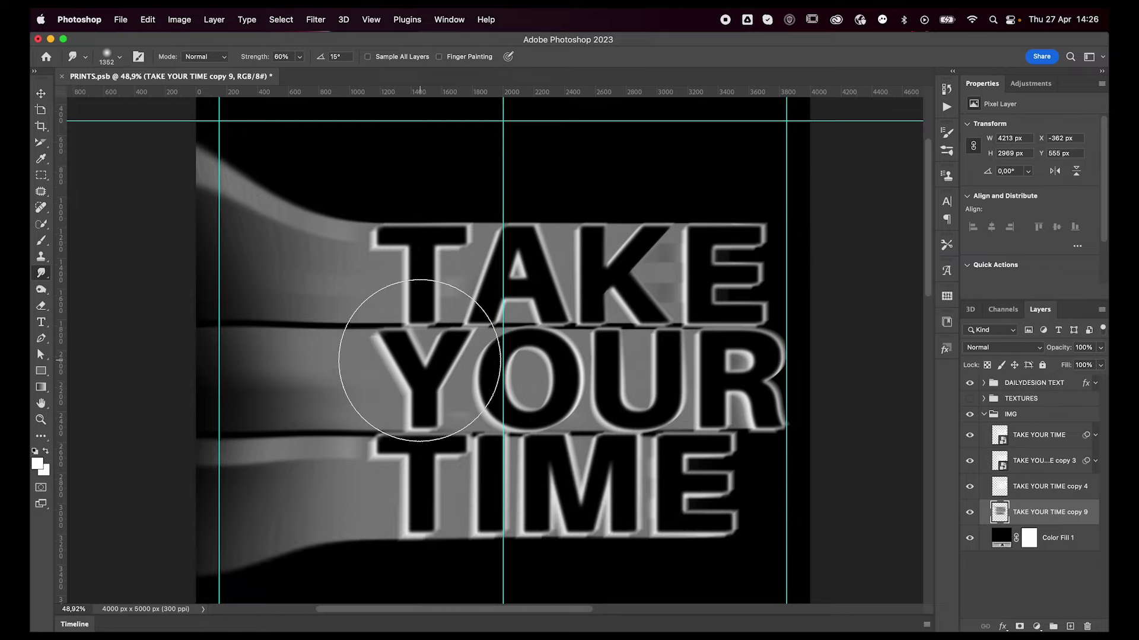
pyautogui.scroll(-2, 419, 360)
pyautogui.scroll(-2, 285, 509)
pyautogui.scroll(-1, 284, 504)
pyautogui.scroll(-3, 280, 438)
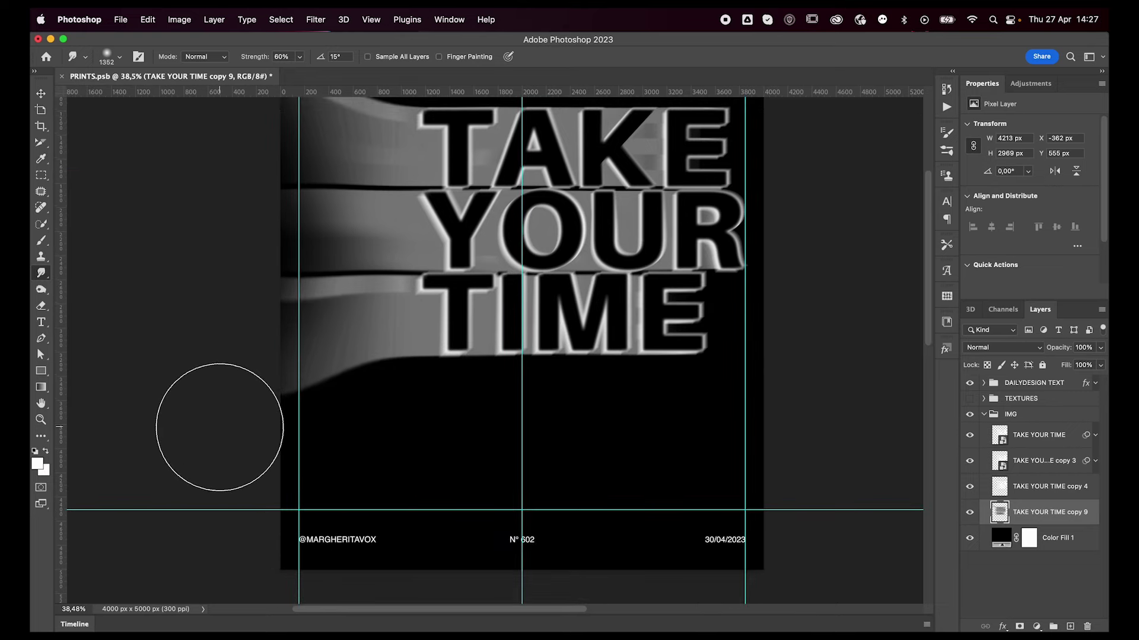
pyautogui.click(522, 336)
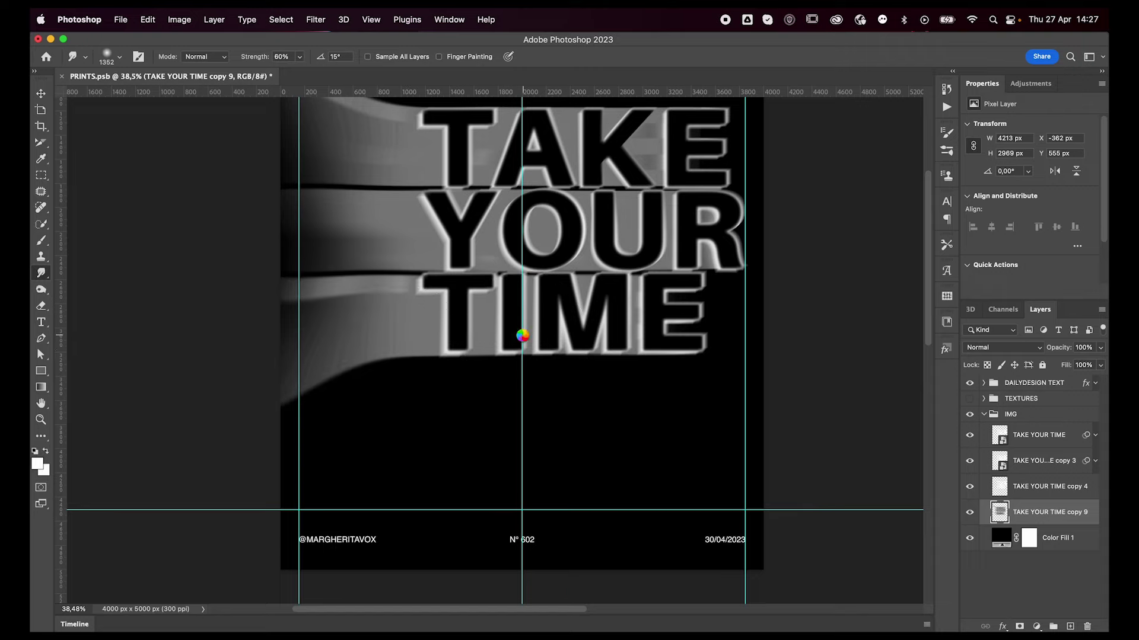
pyautogui.scroll(3, 522, 336)
pyautogui.scroll(-3, 522, 336)
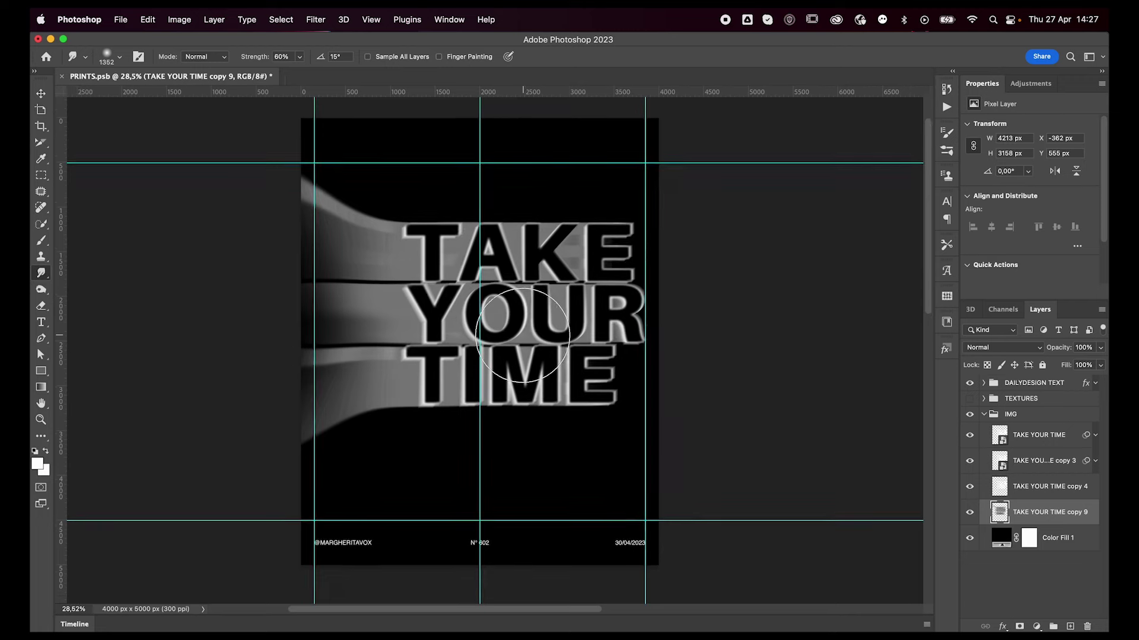
# - Duplicate the TAKE YOUR TIME copy 4 layer and nudge the new copy left
pyautogui.press('v')
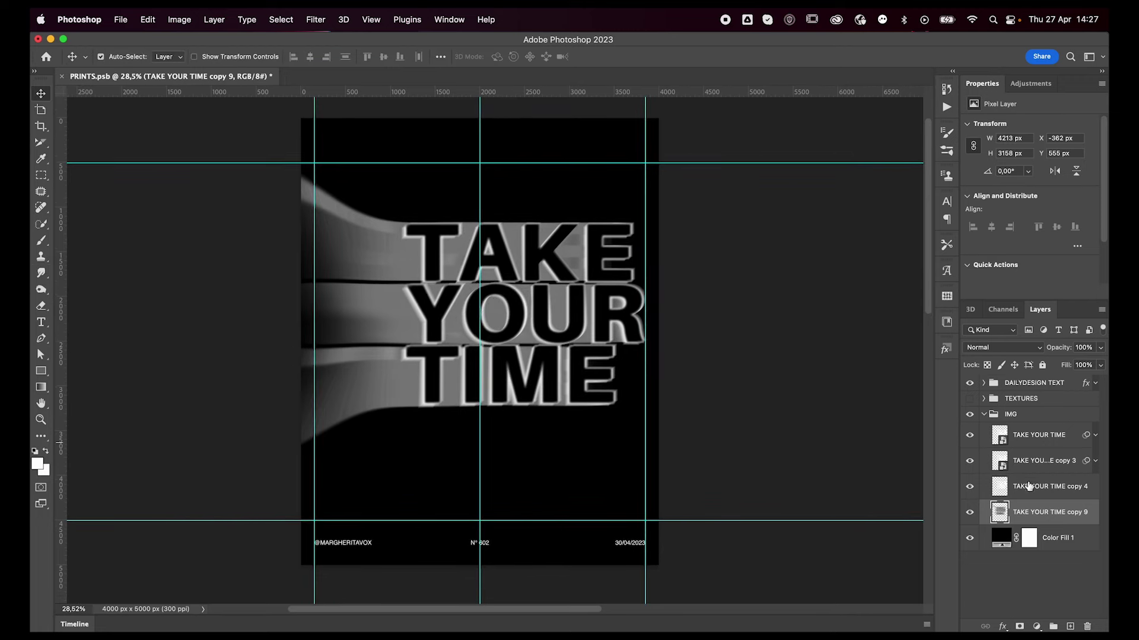
pyautogui.click(1030, 486)
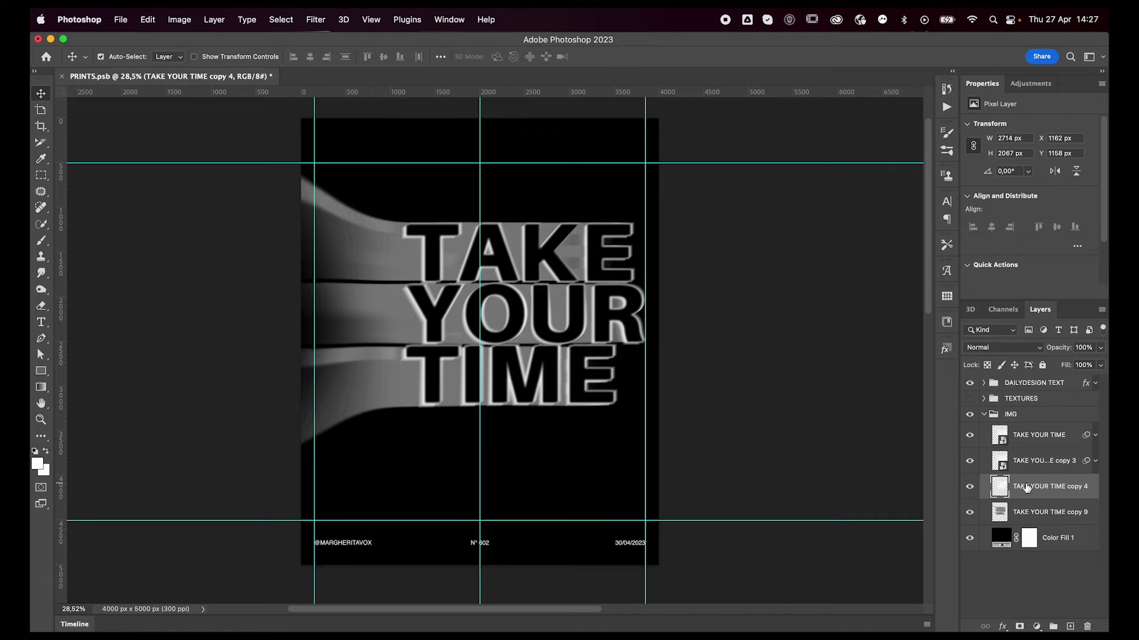
pyautogui.hotkey('ctrl', 'j')
pyautogui.hotkey('shift', 'Left')
pyautogui.hotkey('shift', 'Left')
pyautogui.hotkey('shift', 'Left')
pyautogui.hotkey('shift', 'Left')
pyautogui.hotkey('shift', 'Left')
pyautogui.hotkey('shift', 'Left')
pyautogui.hotkey('shift', 'Left')
pyautogui.hotkey('shift', 'Left')
pyautogui.hotkey('shift', 'Left')
pyautogui.hotkey('shift', 'Left')
pyautogui.hotkey('shift', 'Down')
pyautogui.hotkey('shift', 'Left')
pyautogui.hotkey('shift', 'Right')
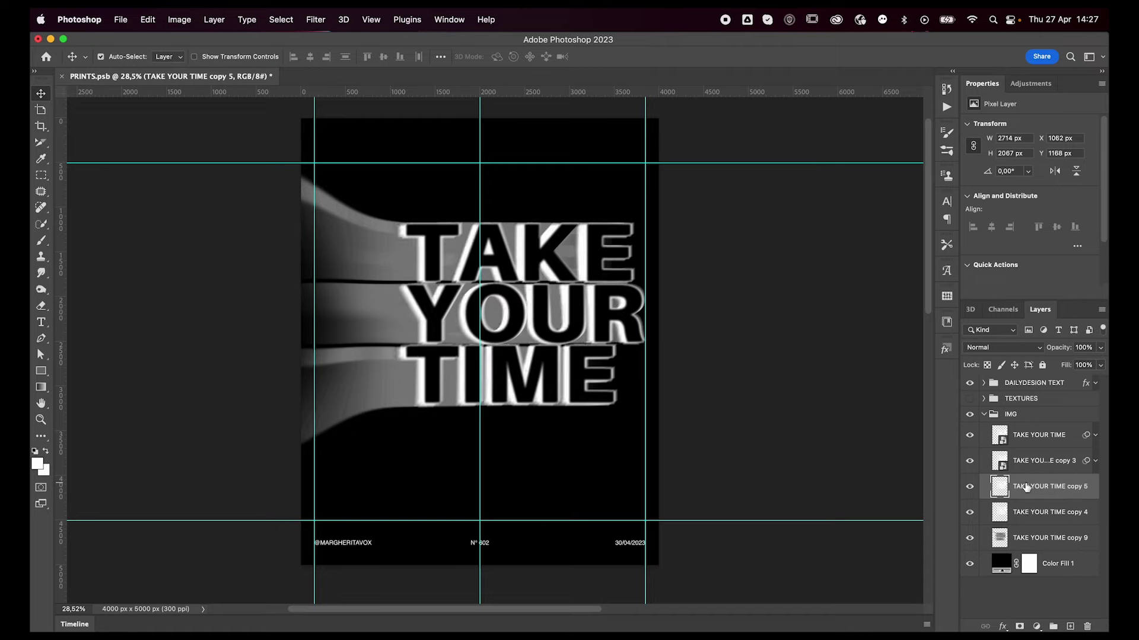
# - Duplicate again, apply a horizontal Motion Blur, and shift the blurred copy left
pyautogui.hotkey('ctrl', 'j')
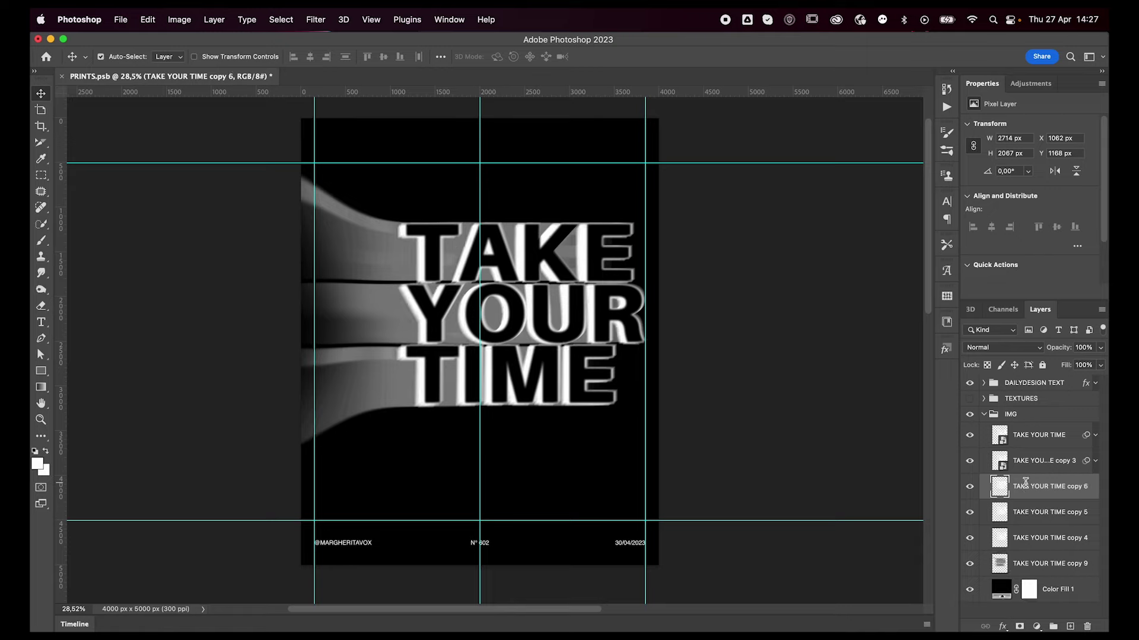
pyautogui.click(315, 20)
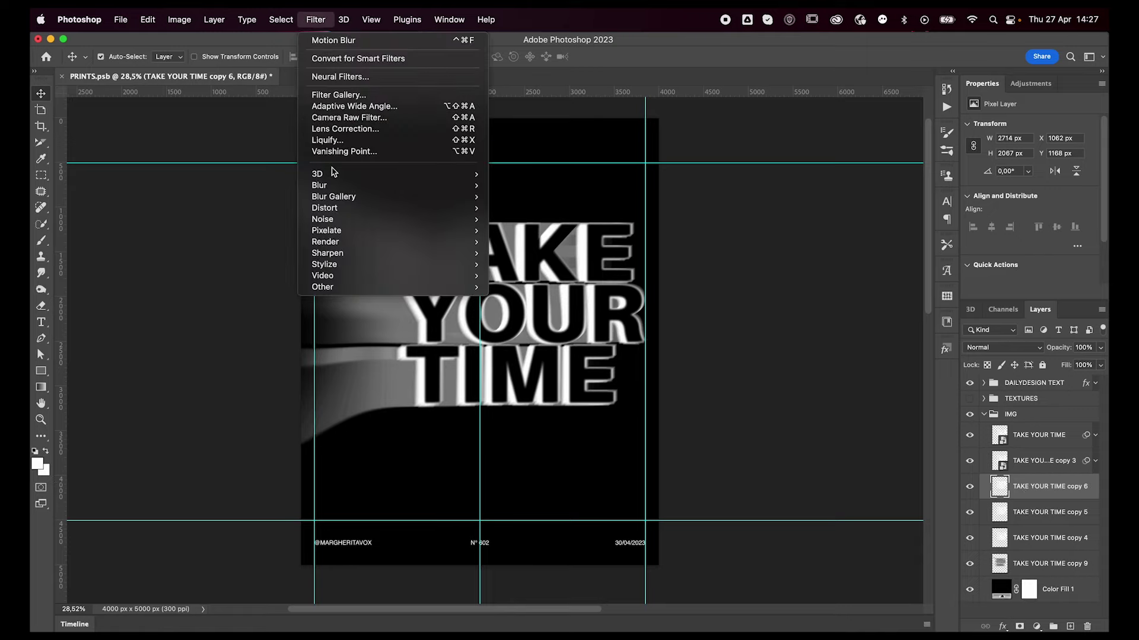
pyautogui.moveTo(319, 185)
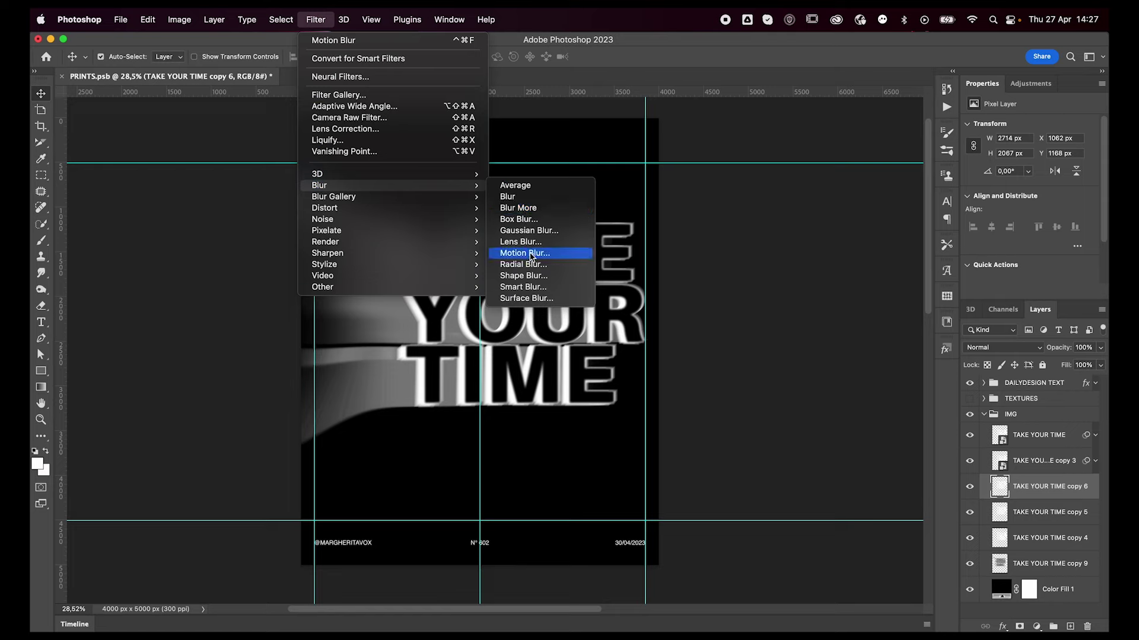
pyautogui.click(530, 254)
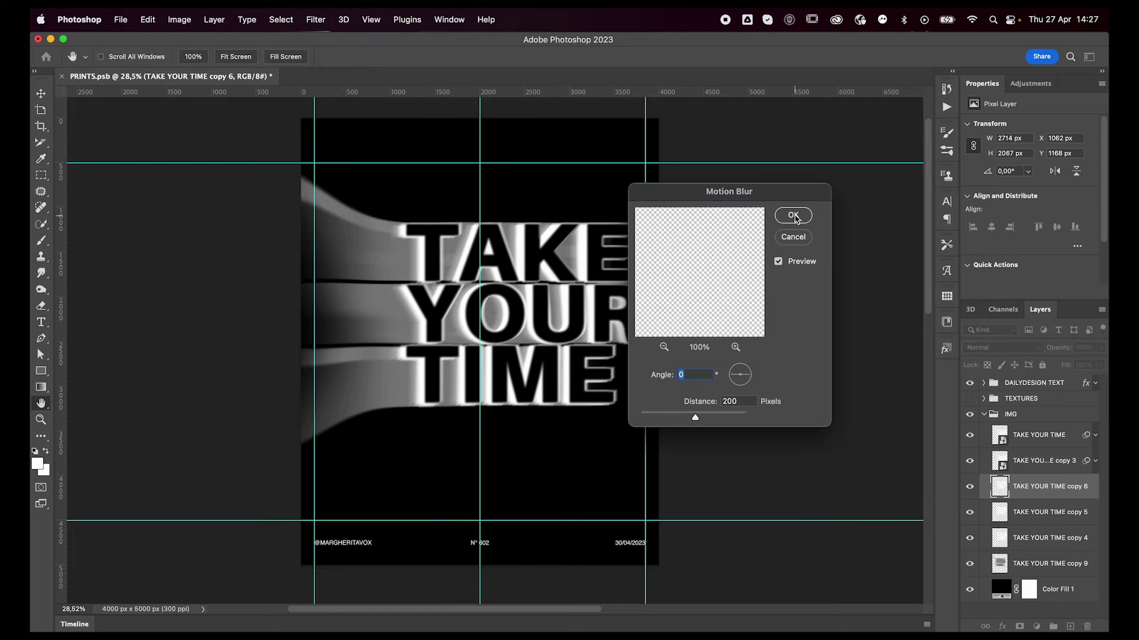
pyautogui.click(793, 216)
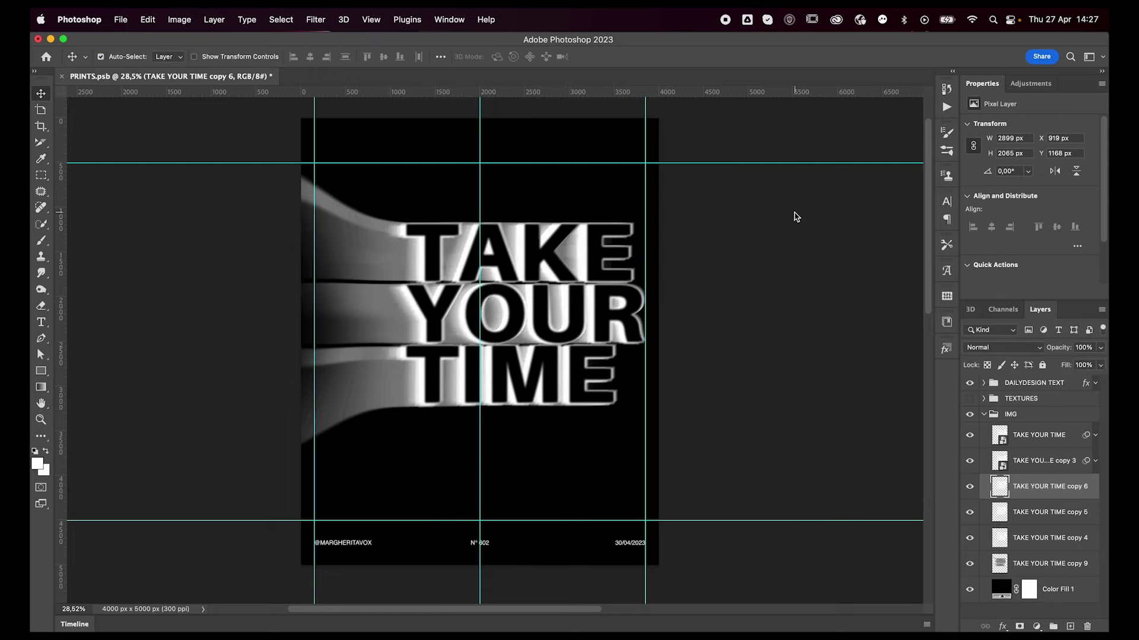
pyautogui.hotkey('shift', 'Left')
pyautogui.hotkey('shift', 'Left')
pyautogui.hotkey('shift', 'Left')
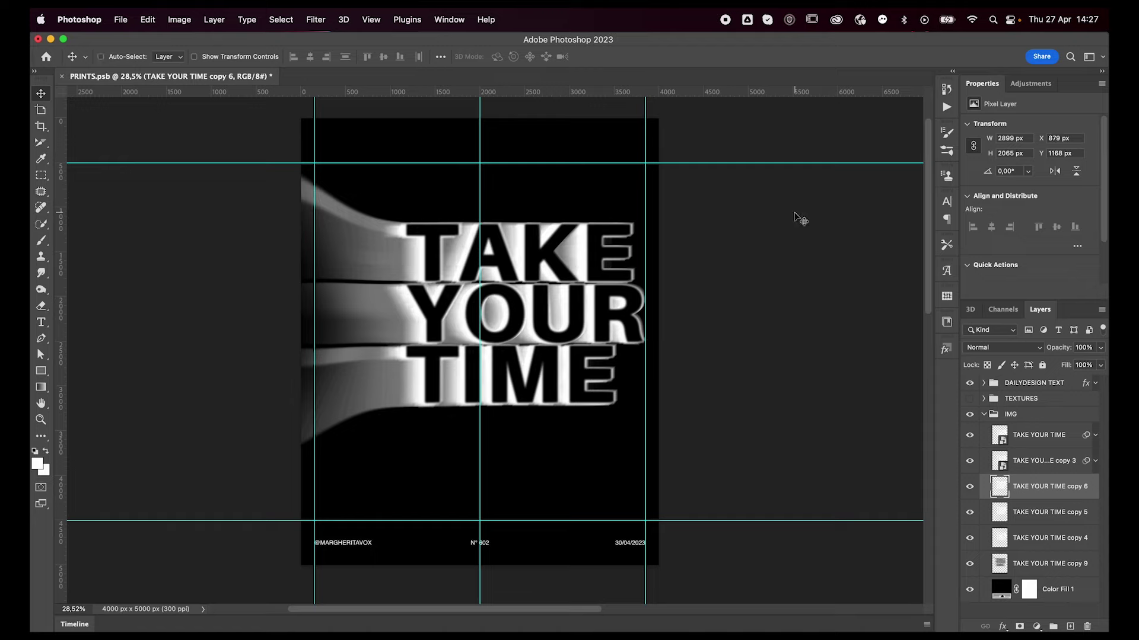
# - Add another offset blurred copy at 50% opacity, then select the original TAKE YOUR TIME layer
pyautogui.press('super+j')
pyautogui.hotkey('shift', 'Left')
pyautogui.hotkey('shift', 'Left')
pyautogui.hotkey('shift', 'Left')
pyautogui.hotkey('shift', 'Left')
pyautogui.hotkey('shift', 'Left')
pyautogui.hotkey('shift', 'Left')
pyautogui.hotkey('shift', 'Left')
pyautogui.hotkey('shift', 'Left')
pyautogui.hotkey('shift', 'Left')
pyautogui.hotkey('shift', 'Left')
pyautogui.hotkey('shift', 'Left')
pyautogui.hotkey('shift', 'Left')
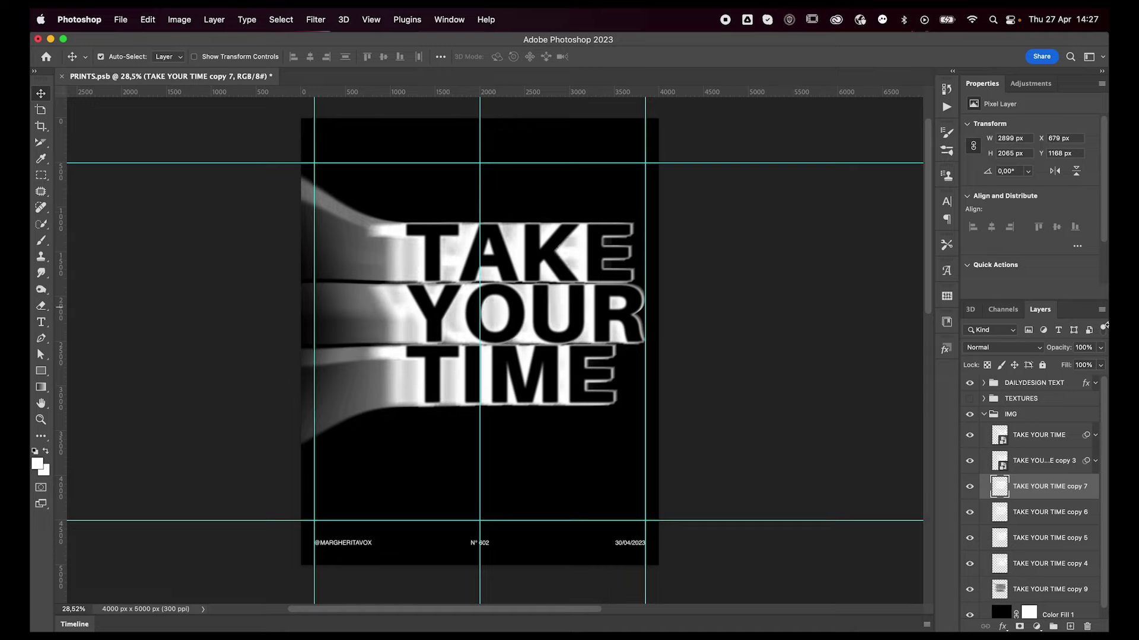
pyautogui.hotkey('shift', 'Right')
pyautogui.press('6')
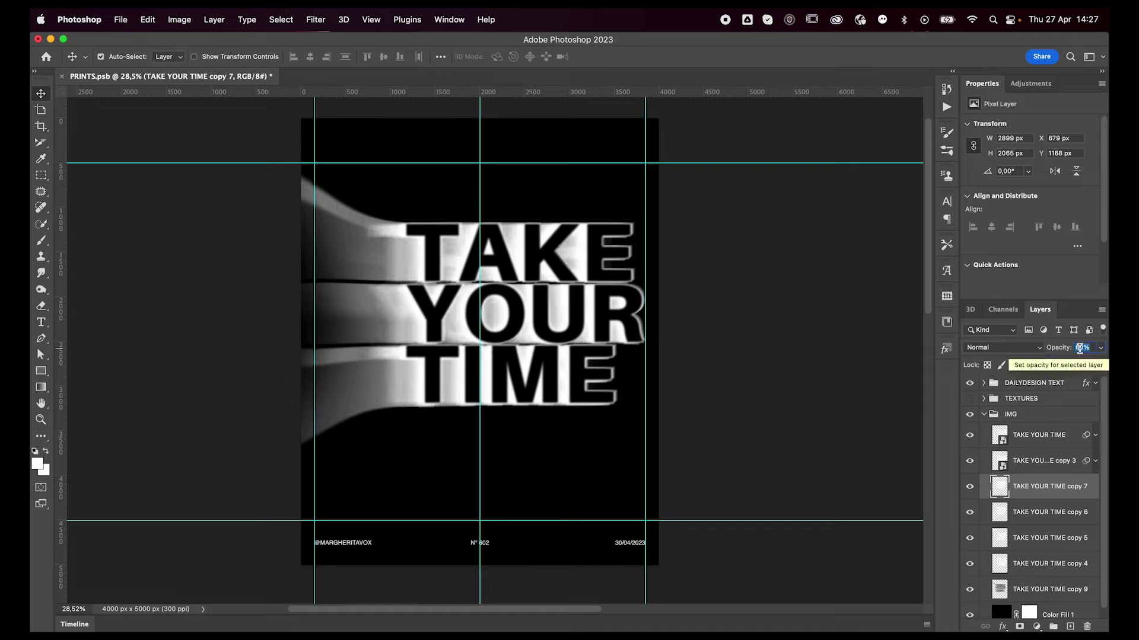
pyautogui.hotkey('shift', 'Right')
pyautogui.hotkey('shift', 'Right')
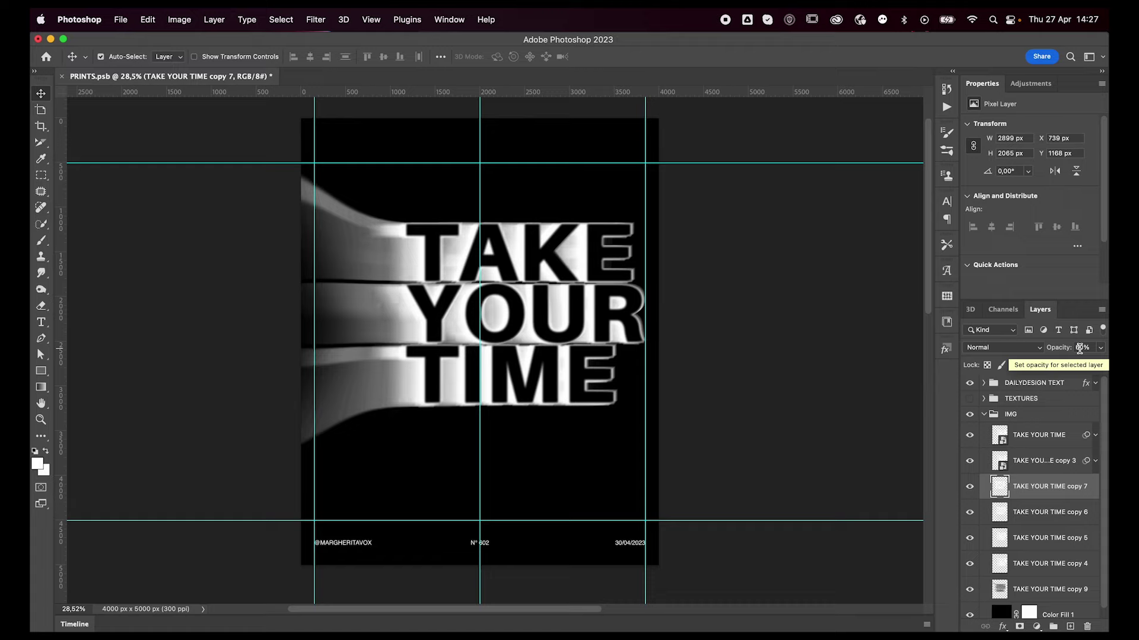
pyautogui.click(1083, 348)
pyautogui.write('50')
pyautogui.press('Return')
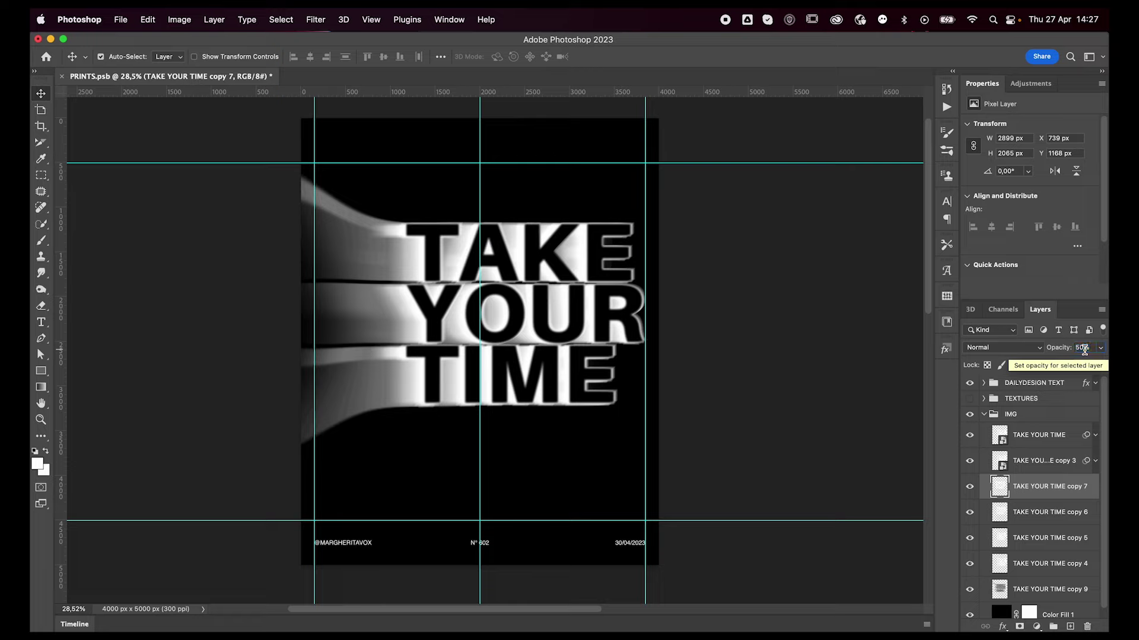
pyautogui.click(1021, 438)
# - Add a Gradient Map adjustment and try blue, then red-orange gradients
pyautogui.click(1030, 83)
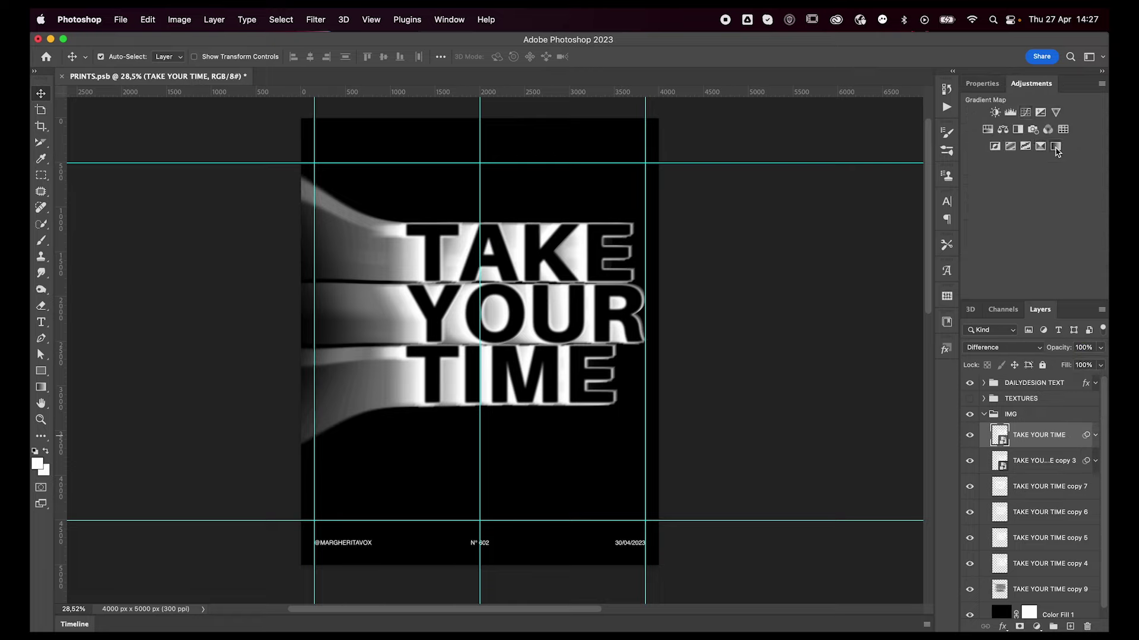
pyautogui.click(1041, 146)
pyautogui.scroll(-5, 818, 198)
pyautogui.scroll(-3, 819, 198)
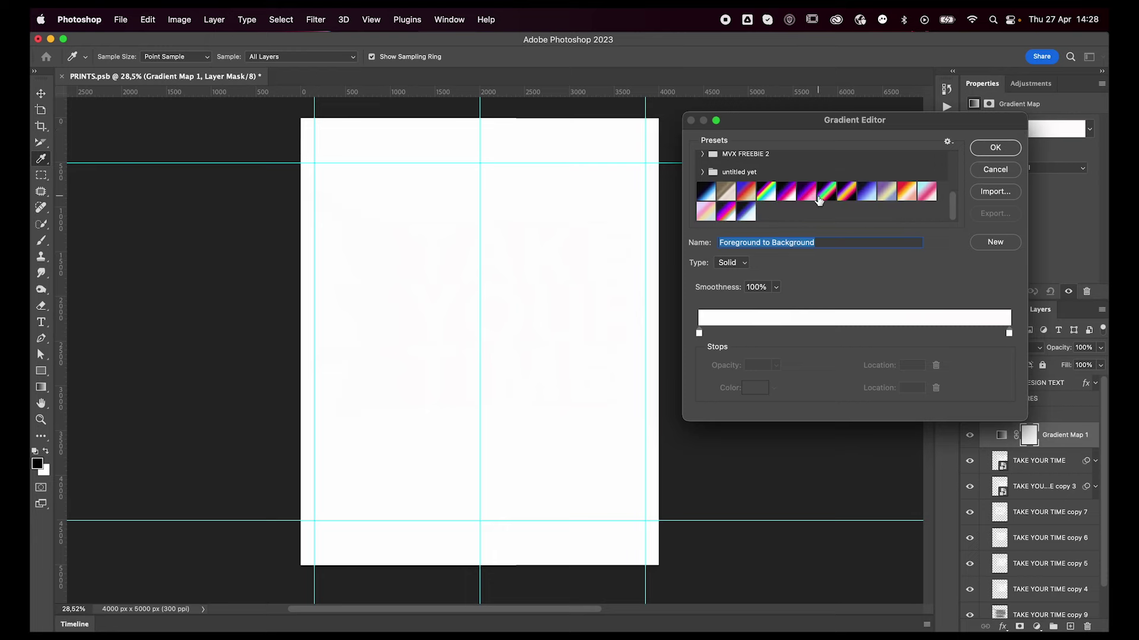
pyautogui.click(746, 212)
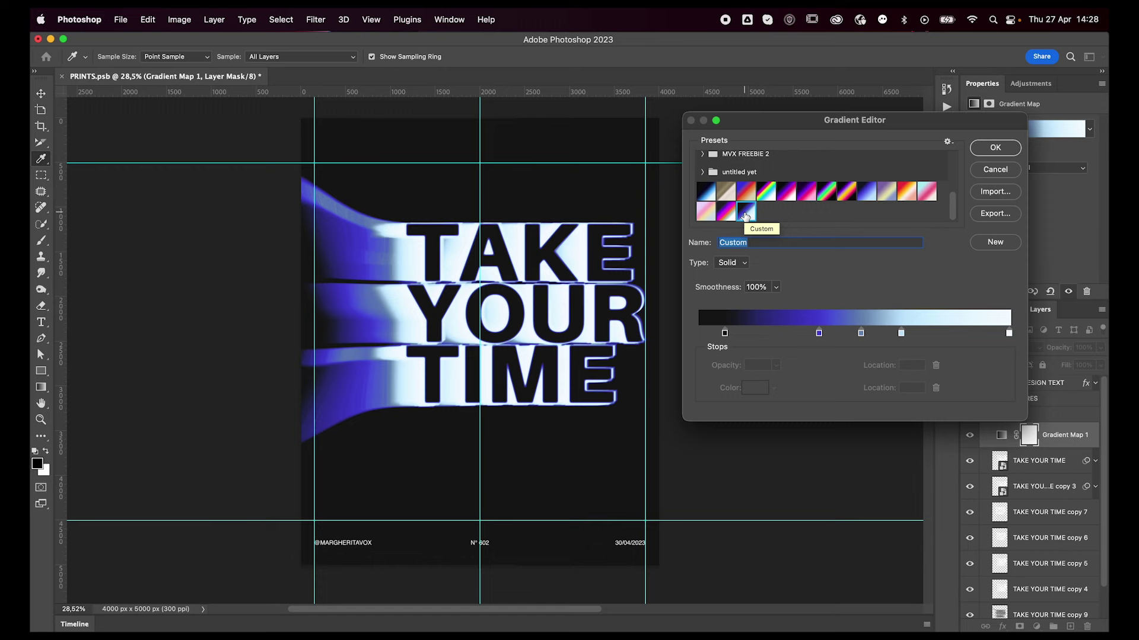
pyautogui.click(906, 193)
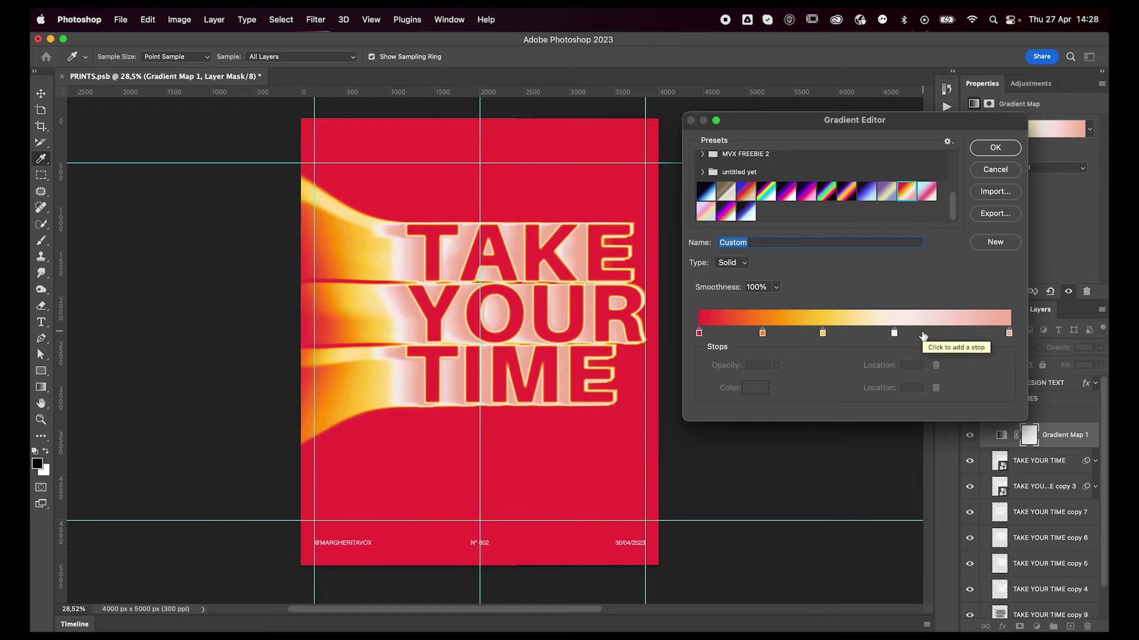
# - Add and copy red, light-pink, white and orange colour stops in the Gradient Editor
pyautogui.click(699, 333)
pyautogui.moveTo(699, 334); pyautogui.dragTo(721, 333)
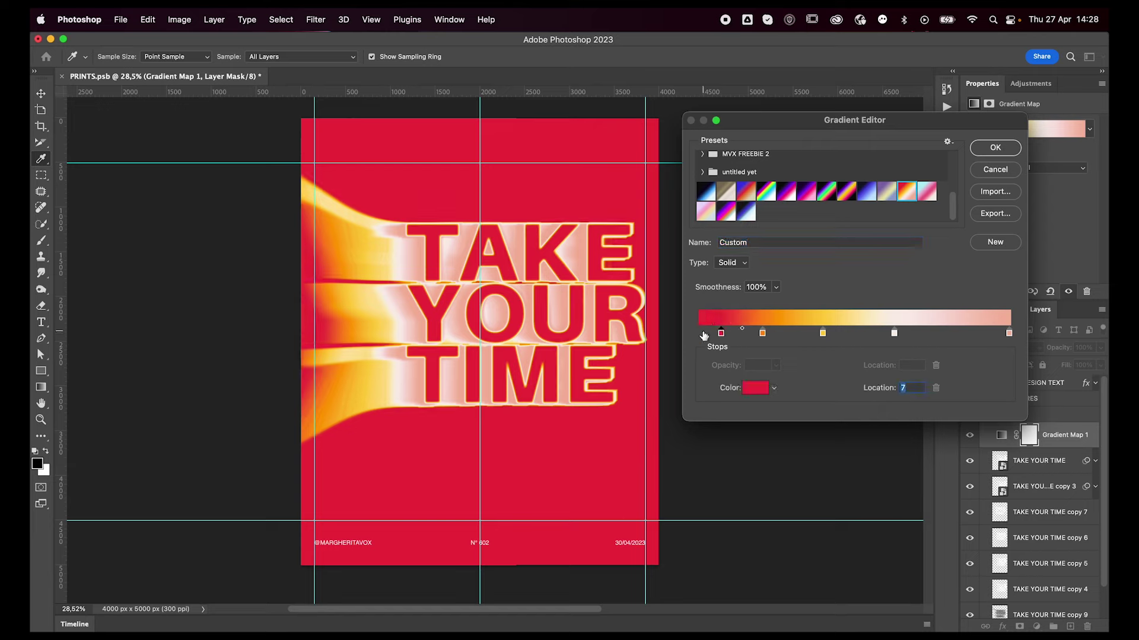
pyautogui.click(1008, 334)
pyautogui.moveTo(894, 333)
pyautogui.mouseDown()
pyautogui.moveTo(709, 333)
pyautogui.moveTo(699, 356)
pyautogui.moveTo(698, 334)
pyautogui.moveTo(754, 334)
pyautogui.mouseUp()
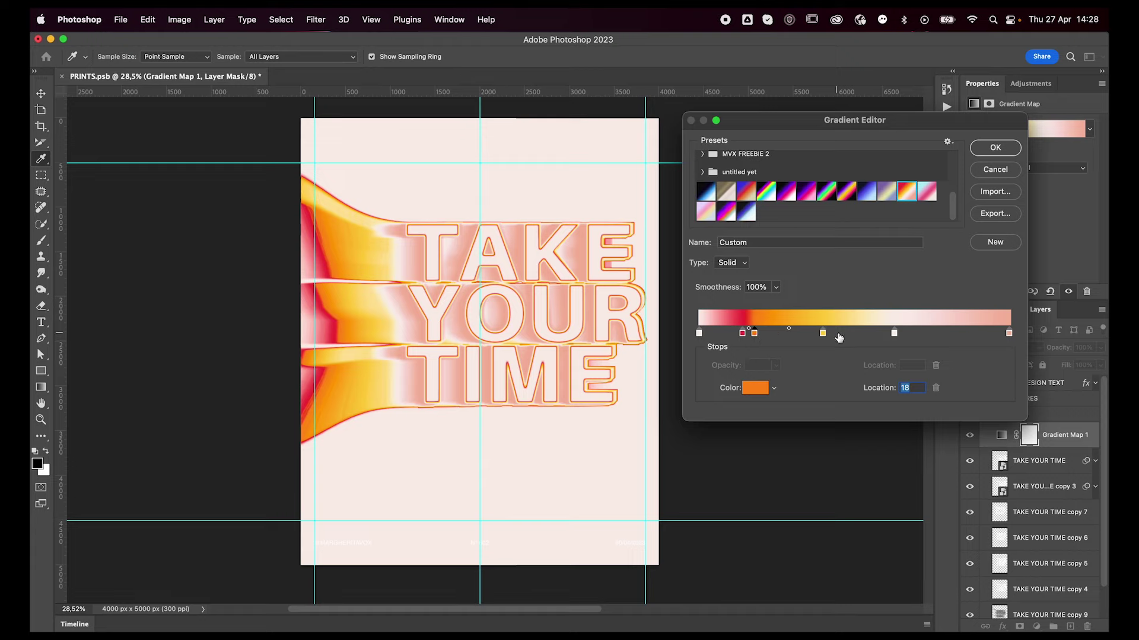
pyautogui.moveTo(742, 334); pyautogui.dragTo(952, 333)
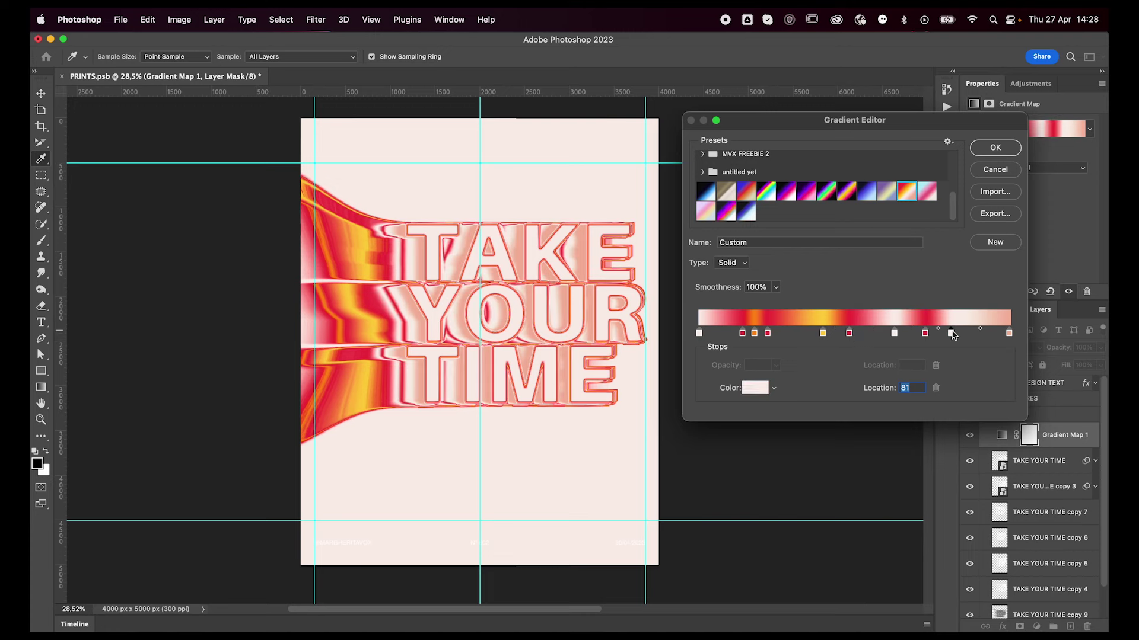
pyautogui.click(797, 334)
pyautogui.moveTo(754, 333); pyautogui.dragTo(726, 333)
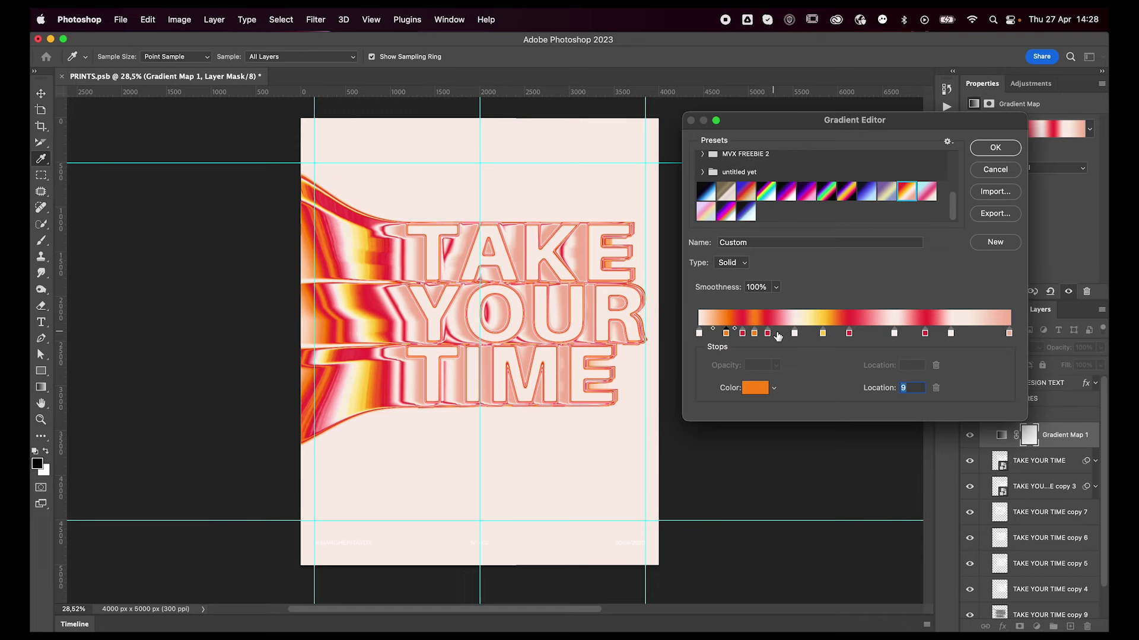
pyautogui.click(808, 334)
pyautogui.click(875, 334)
pyautogui.click(982, 334)
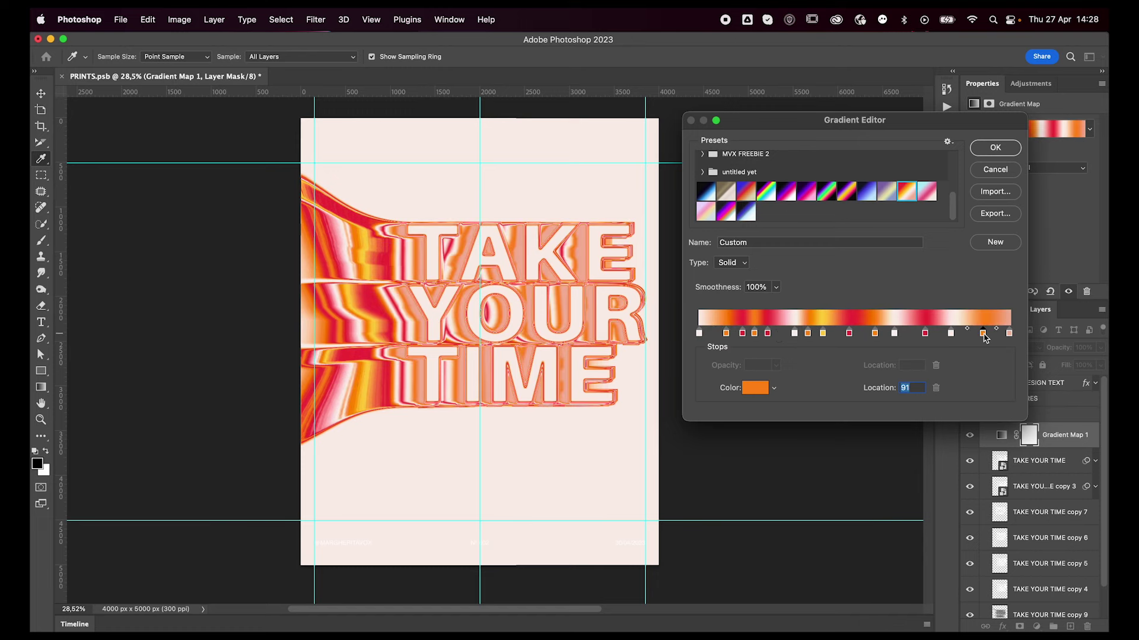
# - Apply the purple-yellow-pink preset gradient and add a Hue/Saturation adjustment layer
pyautogui.click(846, 193)
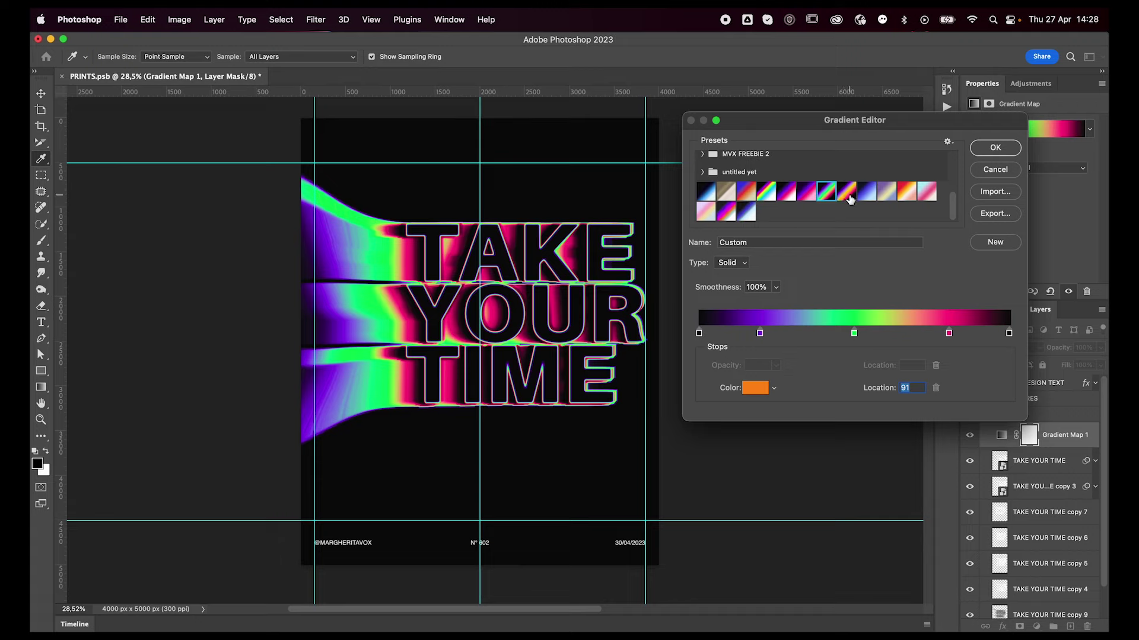
pyautogui.click(849, 198)
pyautogui.click(994, 149)
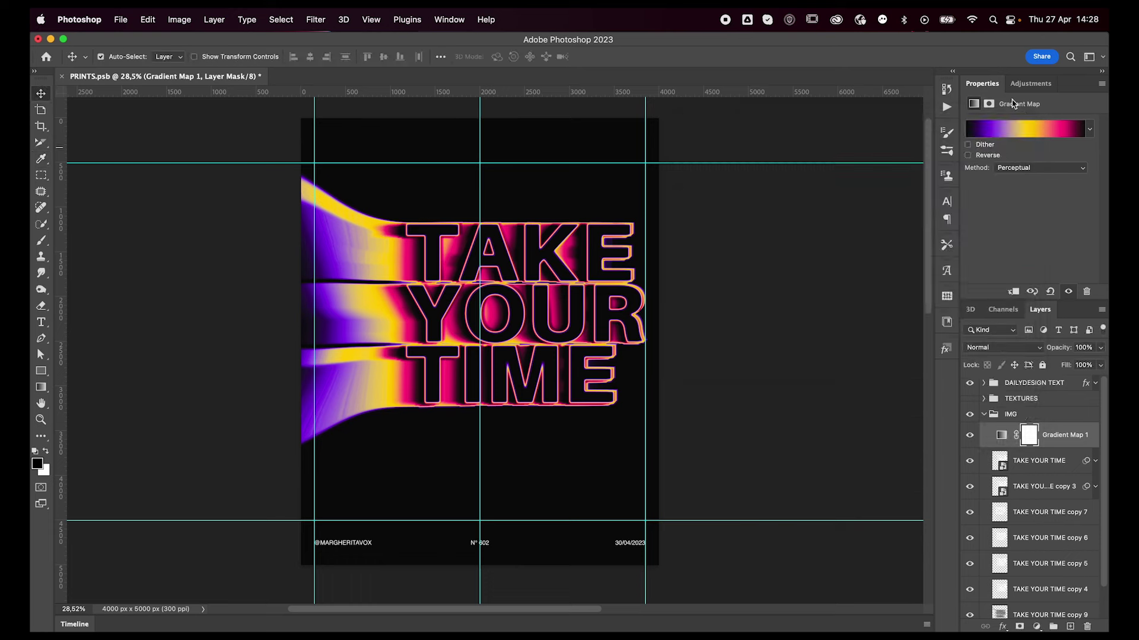
pyautogui.click(1030, 84)
pyautogui.click(990, 142)
# - Drag the Hue slider back and forth, settling near −105 for teal and magenta streaks
pyautogui.moveTo(1030, 176); pyautogui.dragTo(984, 177)
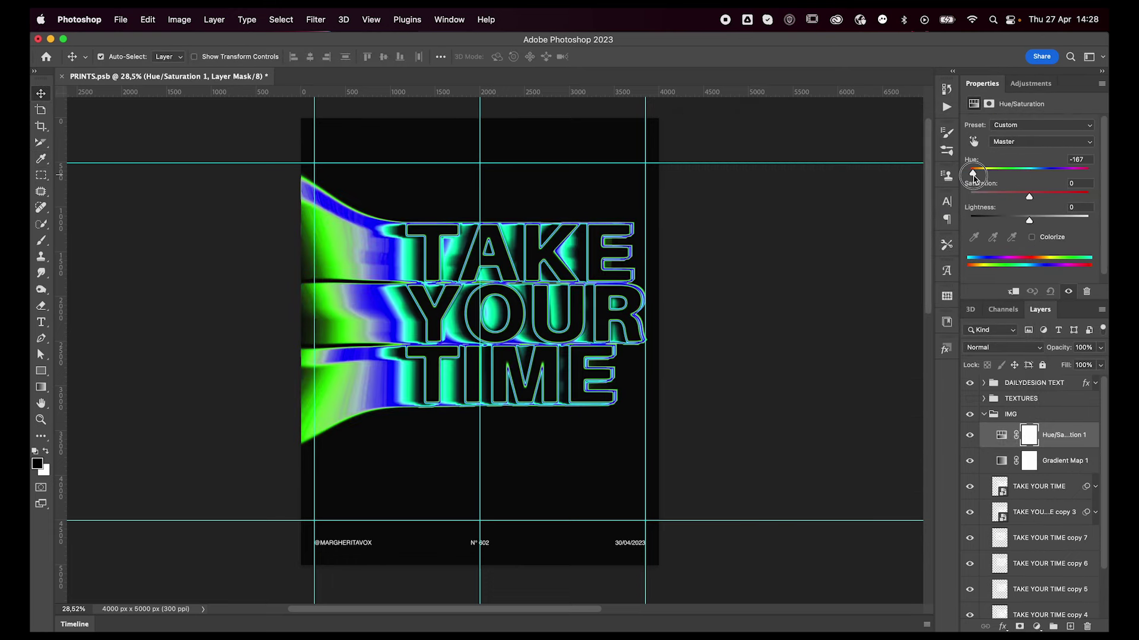
pyautogui.moveTo(985, 176); pyautogui.dragTo(1032, 188)
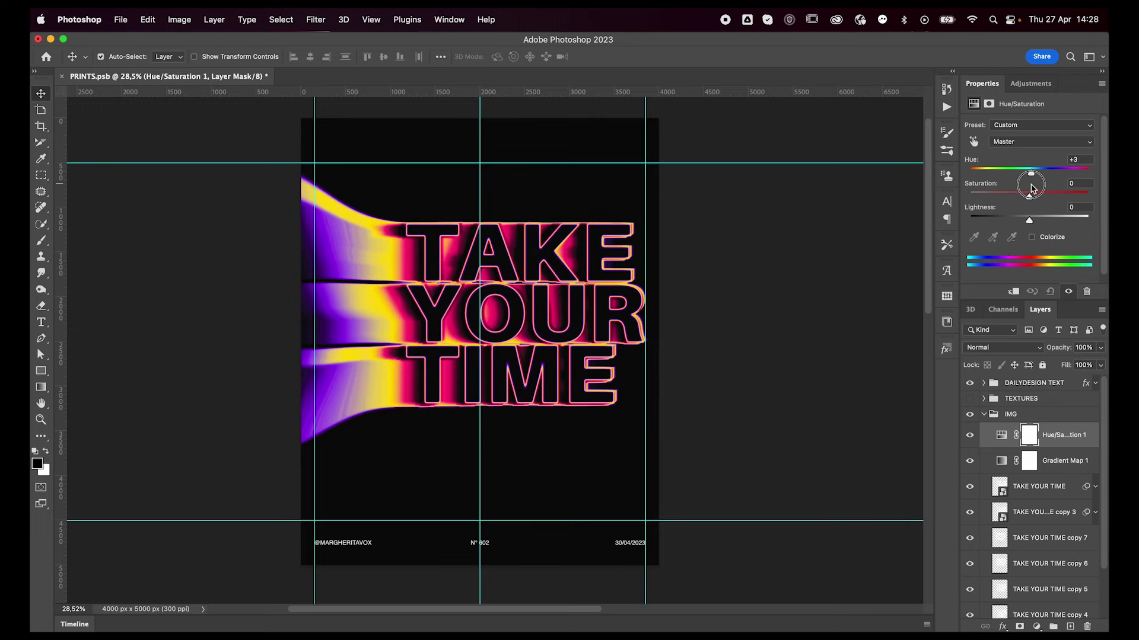
pyautogui.moveTo(1031, 189); pyautogui.dragTo(1097, 184)
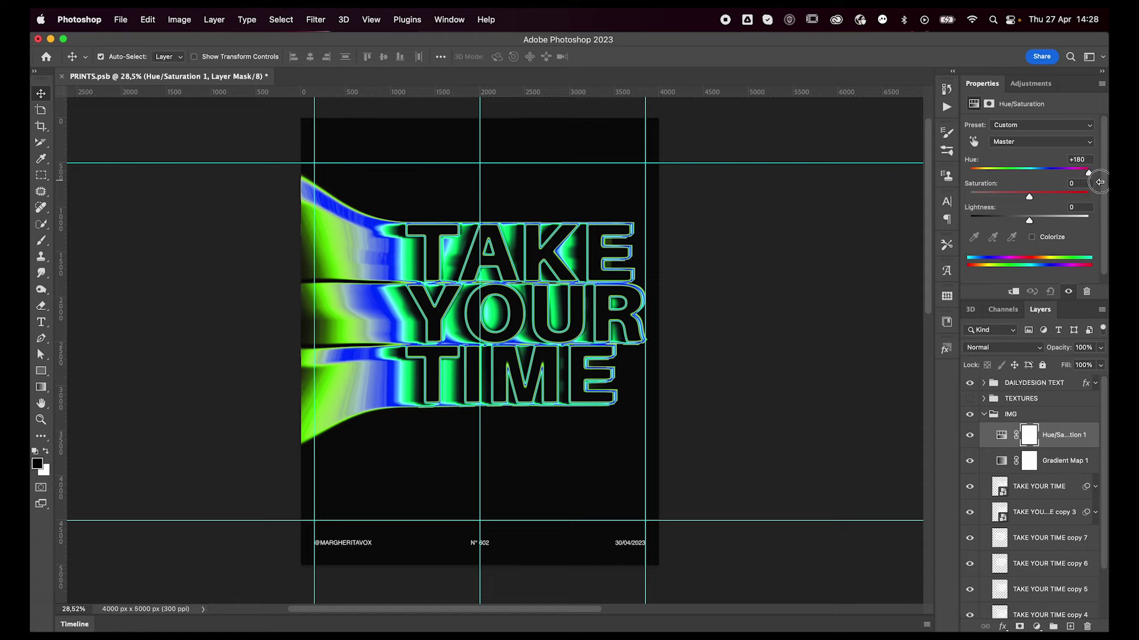
pyautogui.moveTo(1088, 173); pyautogui.dragTo(975, 176)
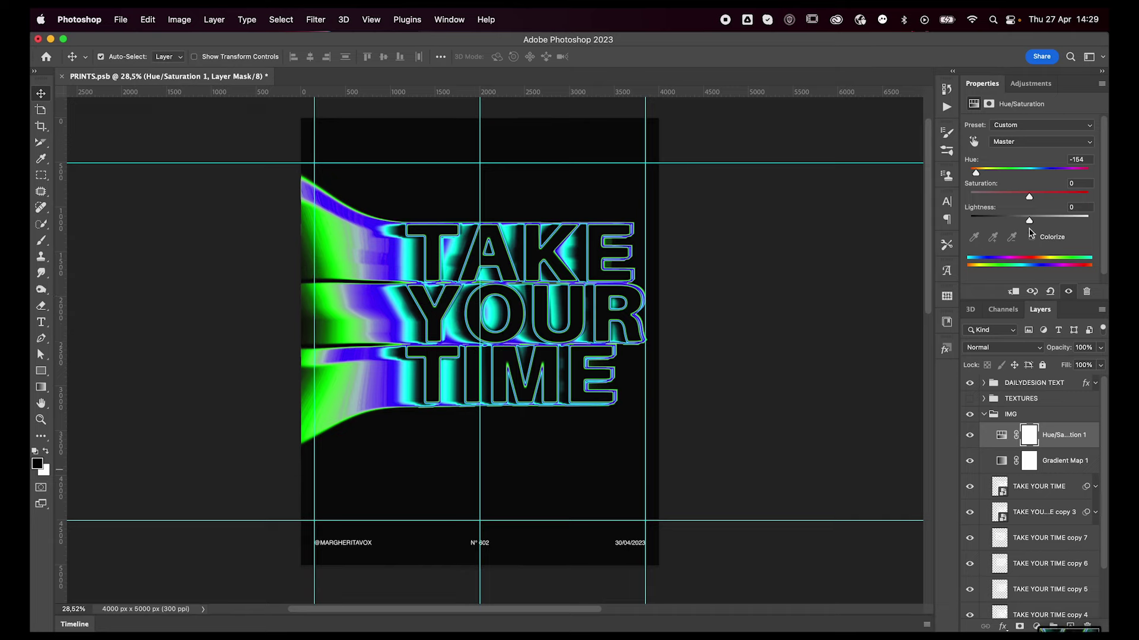
pyautogui.moveTo(974, 173); pyautogui.dragTo(987, 172)
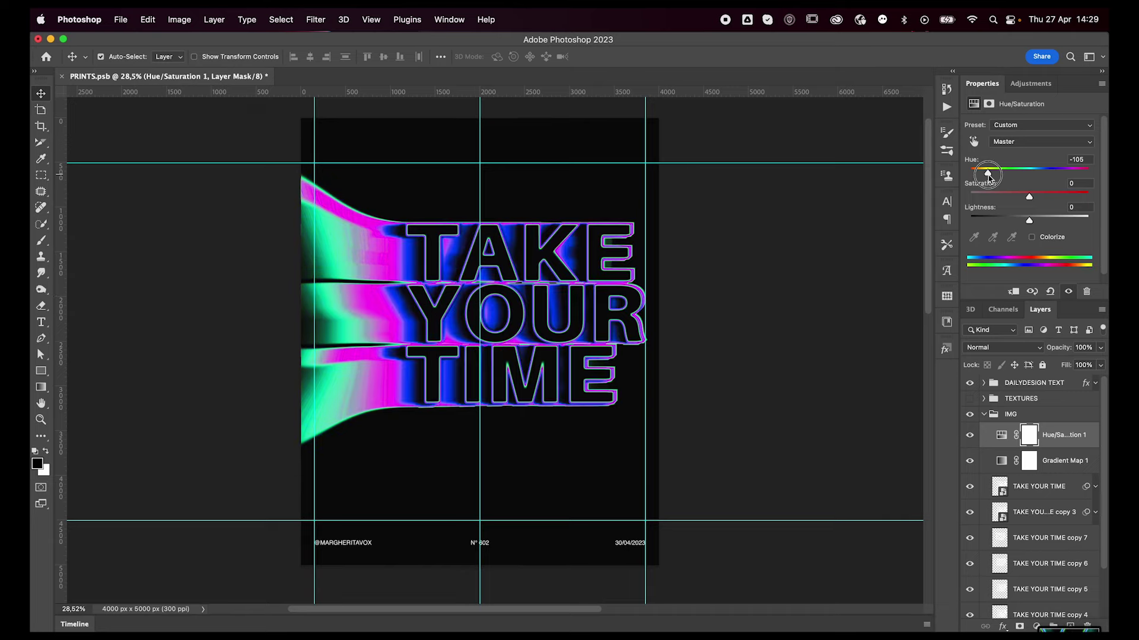
pyautogui.press('super')
pyautogui.moveTo(988, 173)
pyautogui.mouseDown()
pyautogui.moveTo(1098, 184)
pyautogui.moveTo(1026, 178)
pyautogui.mouseUp()
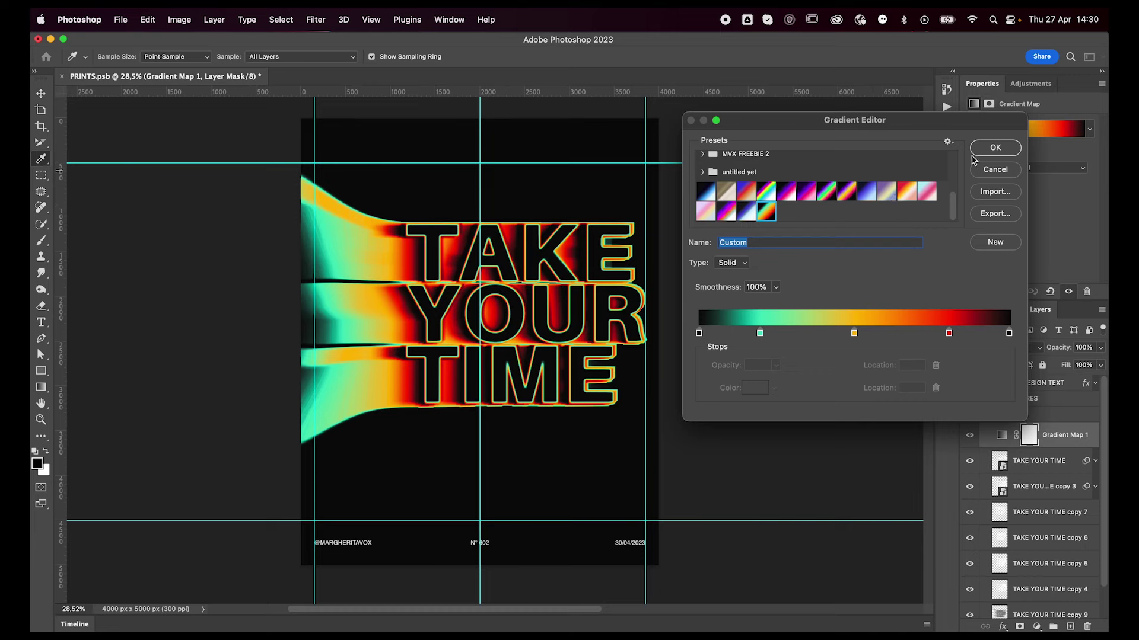
# - Commit the black-teal-yellow-red-black Gradient Map
pyautogui.click(984, 149)
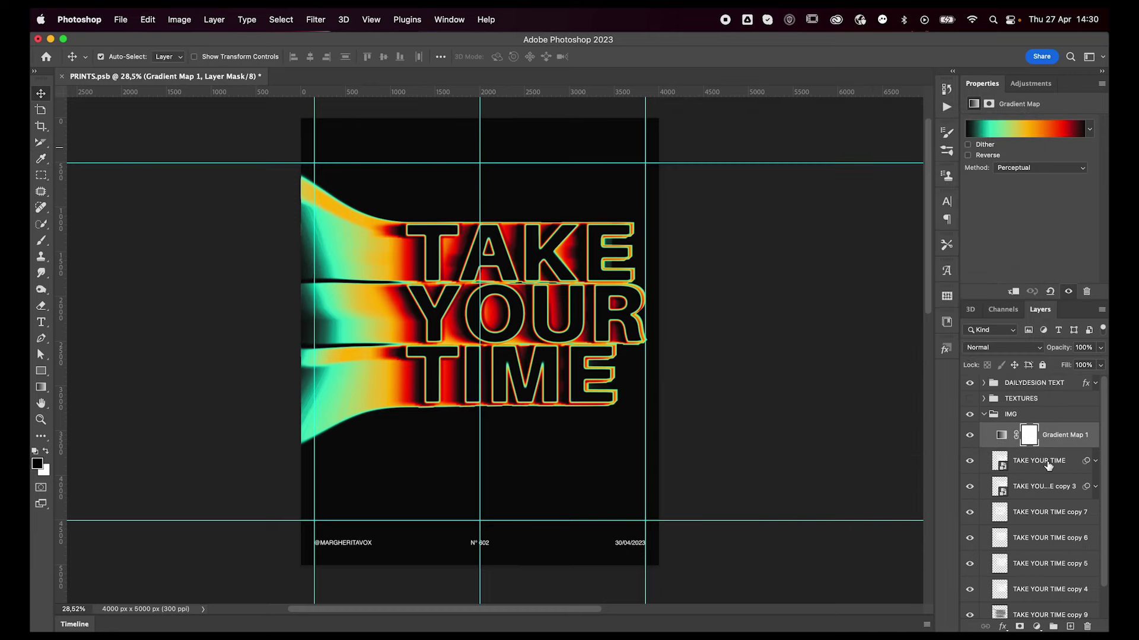
# - Remove the Blur Gallery smart filter from the TAKE YOUR TIME copy 3 layer
pyautogui.click(1047, 467)
pyautogui.click(970, 462)
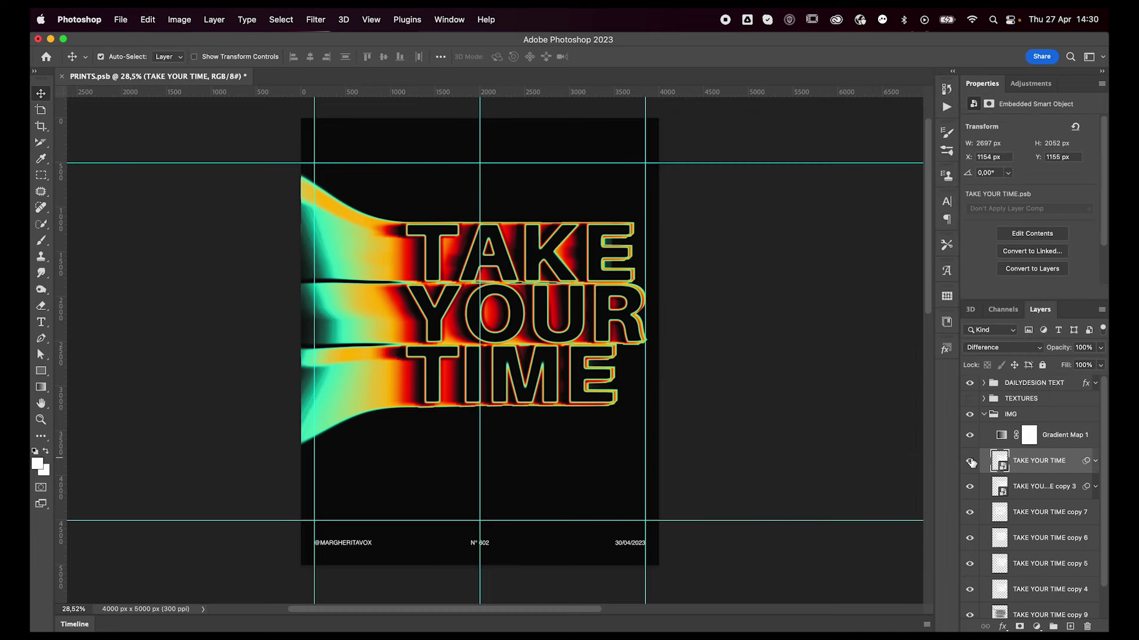
pyautogui.click(983, 486)
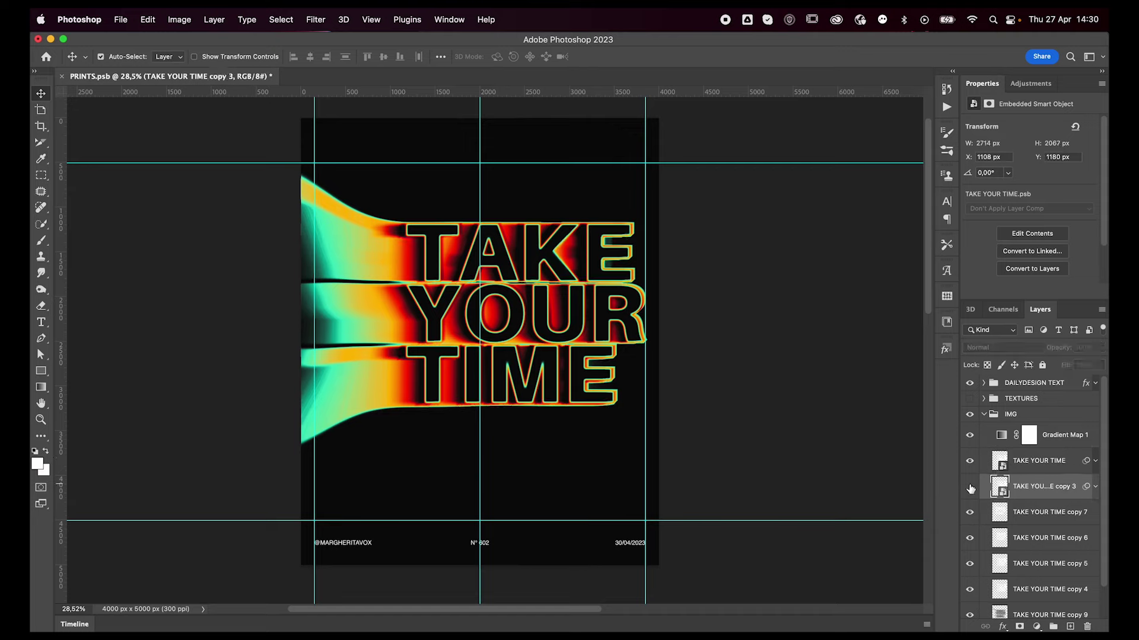
pyautogui.click(1095, 487)
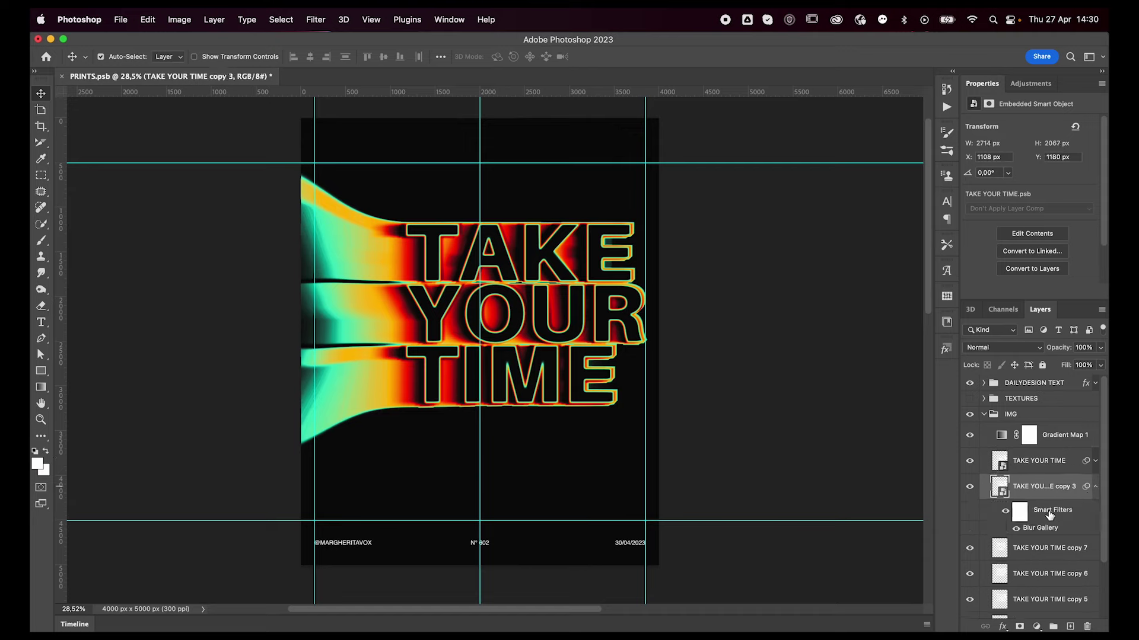
pyautogui.moveTo(1015, 518); pyautogui.dragTo(1087, 627)
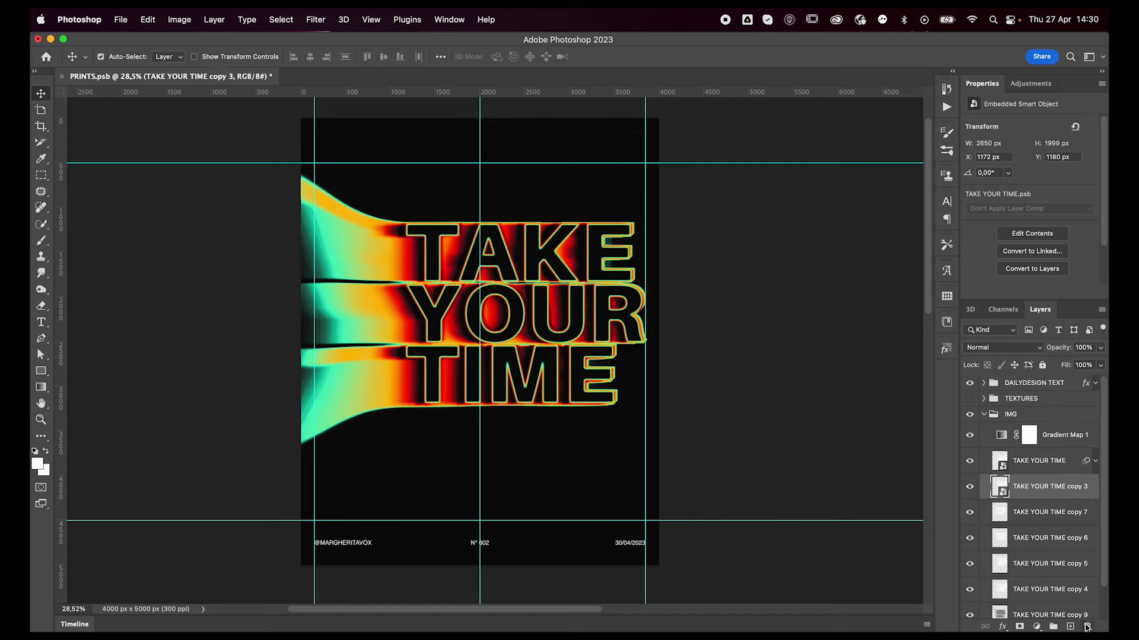
# - Nudge the outlined TAKE YOUR TIME layer left and hide it
pyautogui.click(1040, 469)
pyautogui.hotkey('shift', 'Right')
pyautogui.hotkey('shift', 'Right')
pyautogui.hotkey('shift', 'Right')
pyautogui.hotkey('shift', 'Right')
pyautogui.hotkey('shift', 'Right')
pyautogui.hotkey('shift', 'Right')
pyautogui.hotkey('shift', 'Right')
pyautogui.hotkey('shift', 'Right')
pyautogui.hotkey('shift', 'Right')
pyautogui.hotkey('shift', 'Right')
pyautogui.hotkey('shift', 'Right')
pyautogui.hotkey('shift', 'Right')
pyautogui.hotkey('shift', 'Right')
pyautogui.hotkey('shift', 'Right')
pyautogui.hotkey('shift', 'Left')
pyautogui.hotkey('shift', 'Left')
pyautogui.hotkey('shift', 'Left')
pyautogui.hotkey('shift', 'Left')
pyautogui.hotkey('shift', 'Left')
pyautogui.hotkey('shift', 'Left')
pyautogui.hotkey('shift', 'Left')
pyautogui.hotkey('shift', 'Left')
pyautogui.hotkey('shift', 'Left')
pyautogui.hotkey('shift', 'Left')
pyautogui.hotkey('shift', 'Left')
pyautogui.hotkey('shift', 'Left')
pyautogui.hotkey('shift', 'Left')
pyautogui.hotkey('shift', 'Left')
pyautogui.hotkey('shift', 'Left')
pyautogui.hotkey('shift', 'Left')
pyautogui.hotkey('shift', 'Left')
pyautogui.hotkey('shift', 'Left')
pyautogui.hotkey('shift', 'Left')
pyautogui.hotkey('shift', 'Left')
pyautogui.hotkey('shift', 'Left')
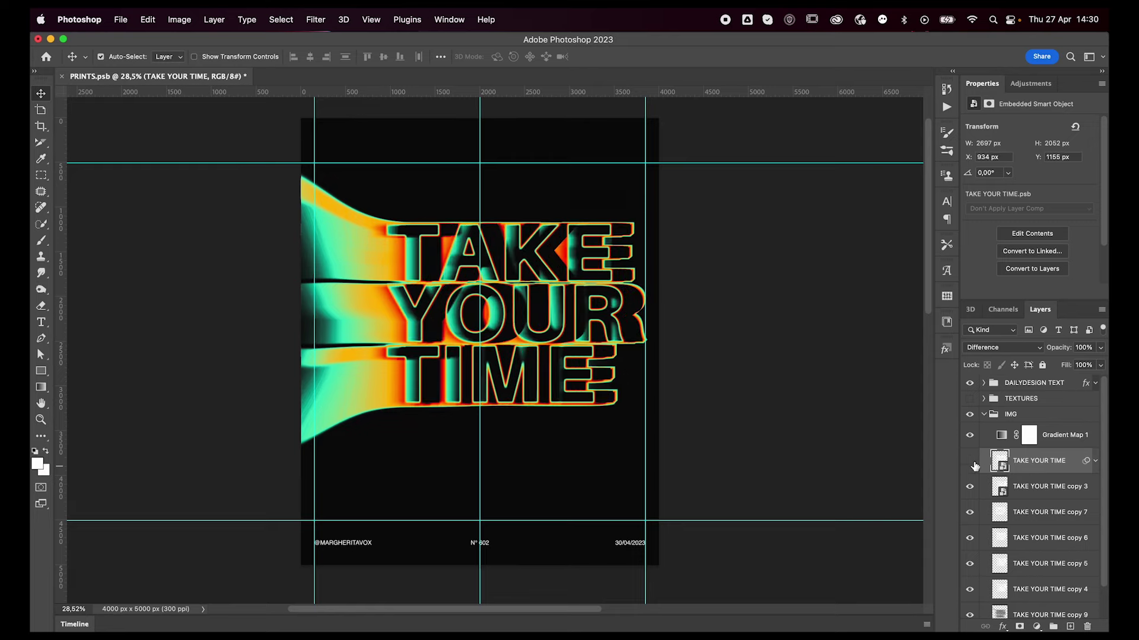
pyautogui.click(971, 462)
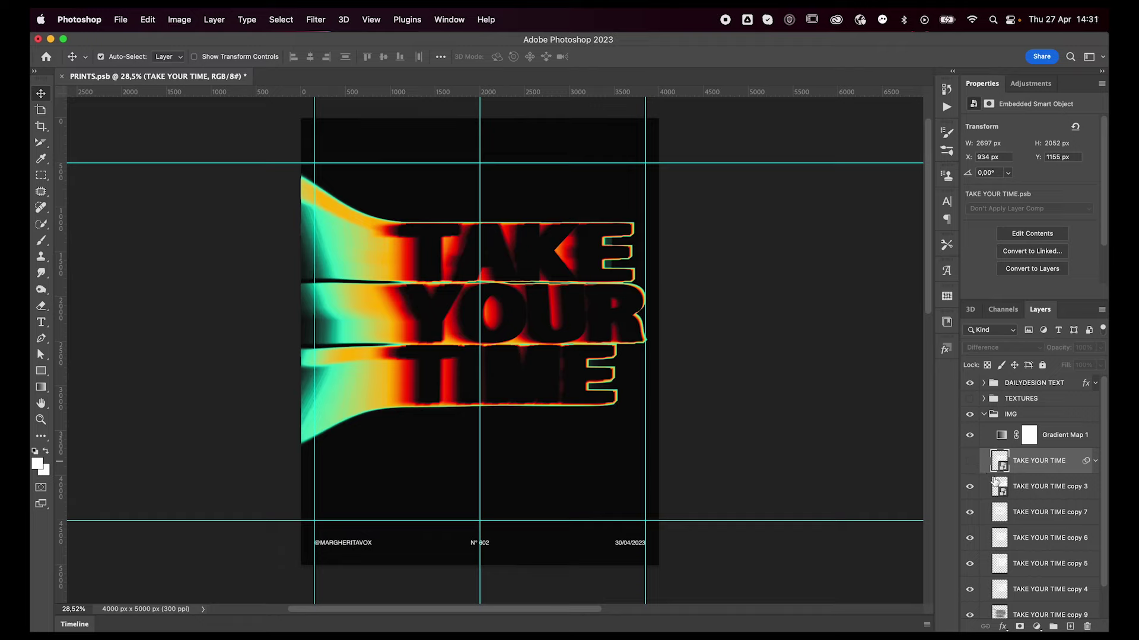
# - Rasterize the TAKE YOUR TIME copy 3 layer and switch to the Smudge tool
pyautogui.click(1024, 492)
pyautogui.click(316, 20)
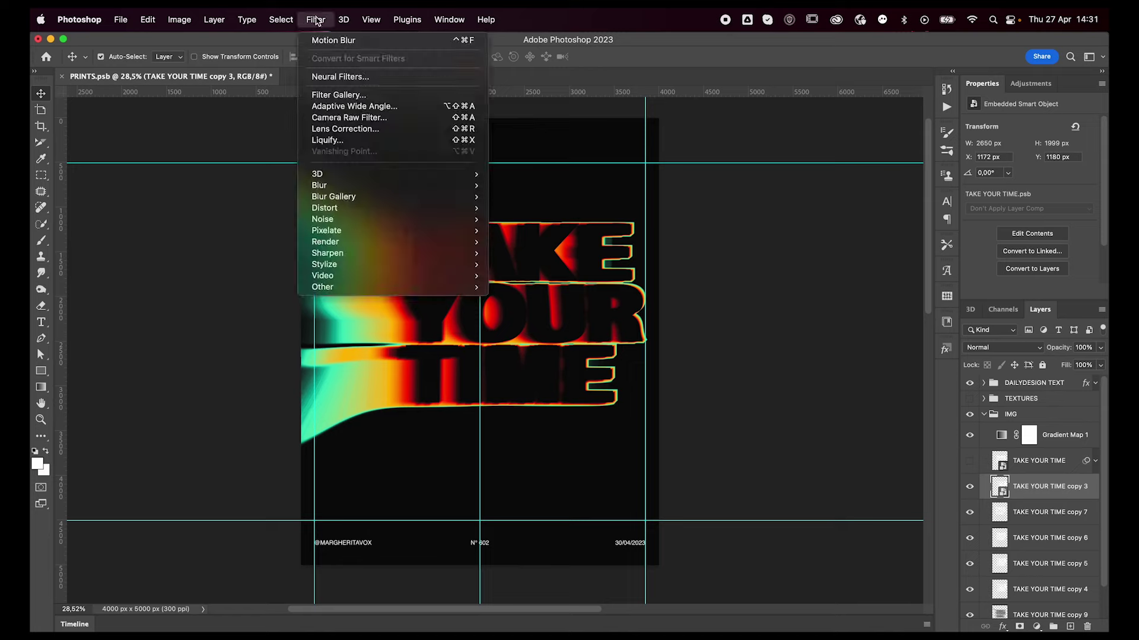
pyautogui.click(316, 19)
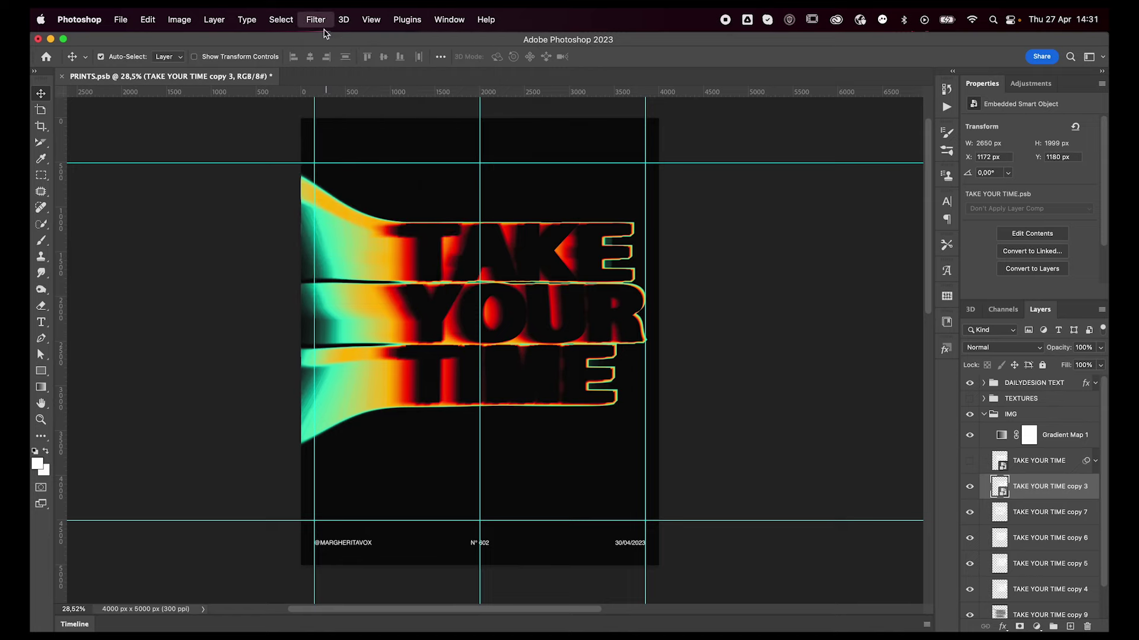
pyautogui.press('r')
pyautogui.click(519, 318)
pyautogui.press('Return')
# - Smudge the TIME, R, E, T and Y letters leftward into the streaks
pyautogui.moveTo(445, 356); pyautogui.dragTo(363, 355)
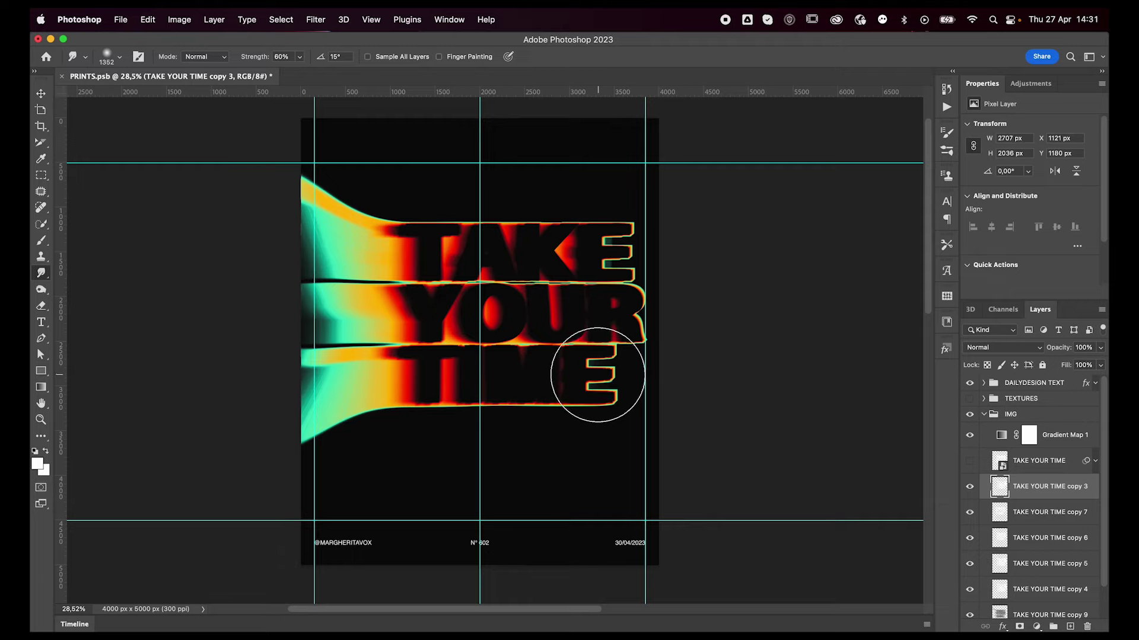
pyautogui.moveTo(615, 312); pyautogui.dragTo(625, 310)
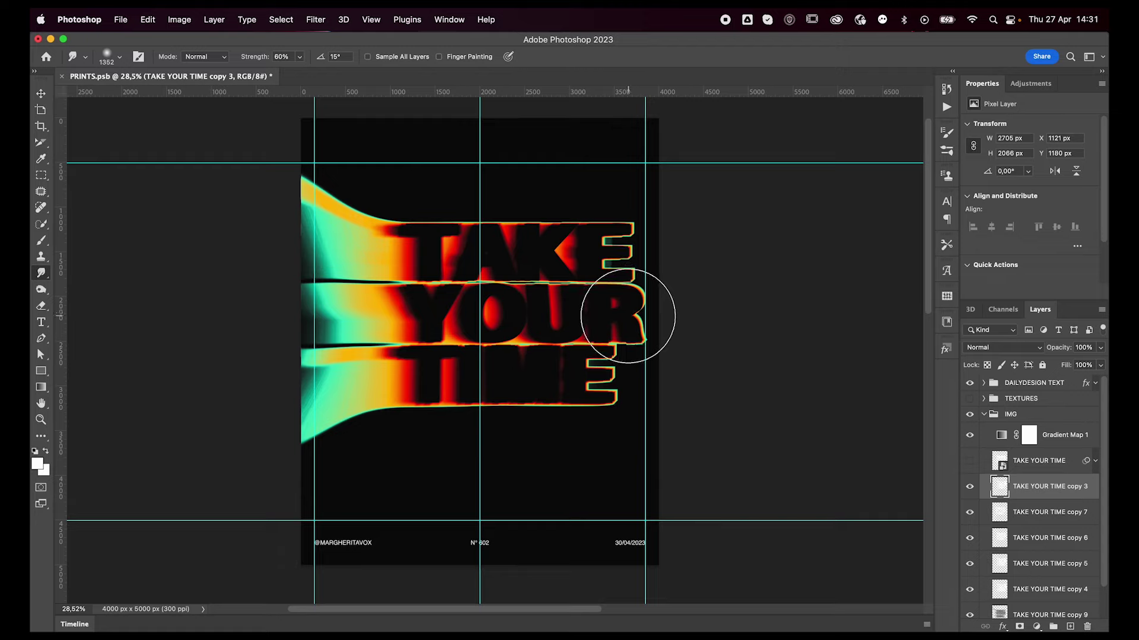
pyautogui.moveTo(628, 316); pyautogui.dragTo(623, 313)
pyautogui.moveTo(621, 242); pyautogui.dragTo(621, 247)
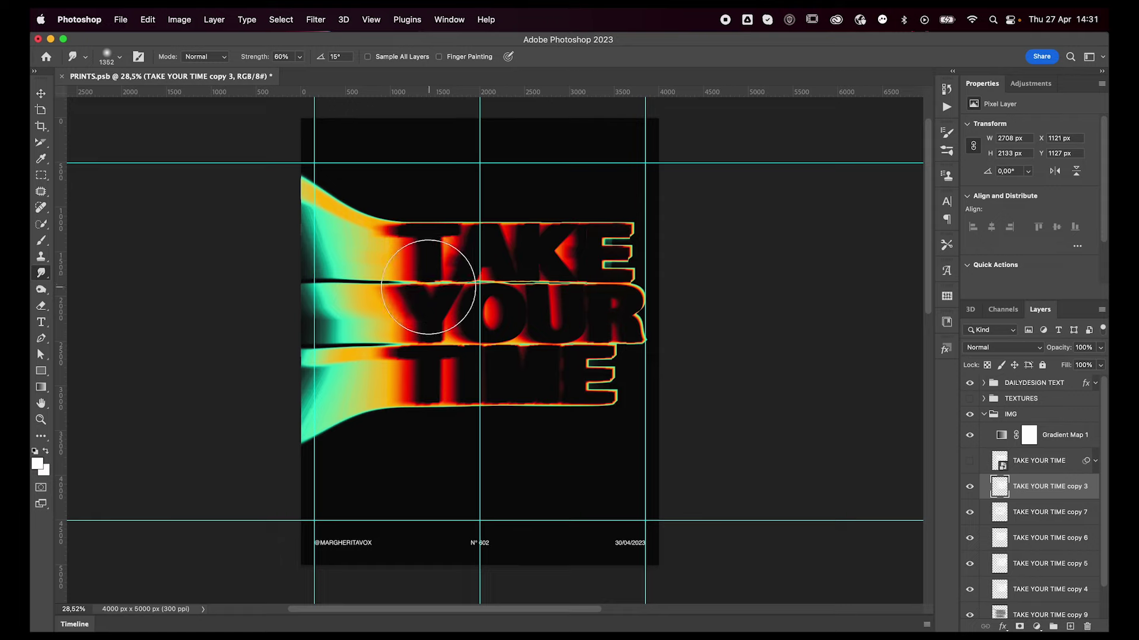
pyautogui.moveTo(429, 287); pyautogui.dragTo(371, 213)
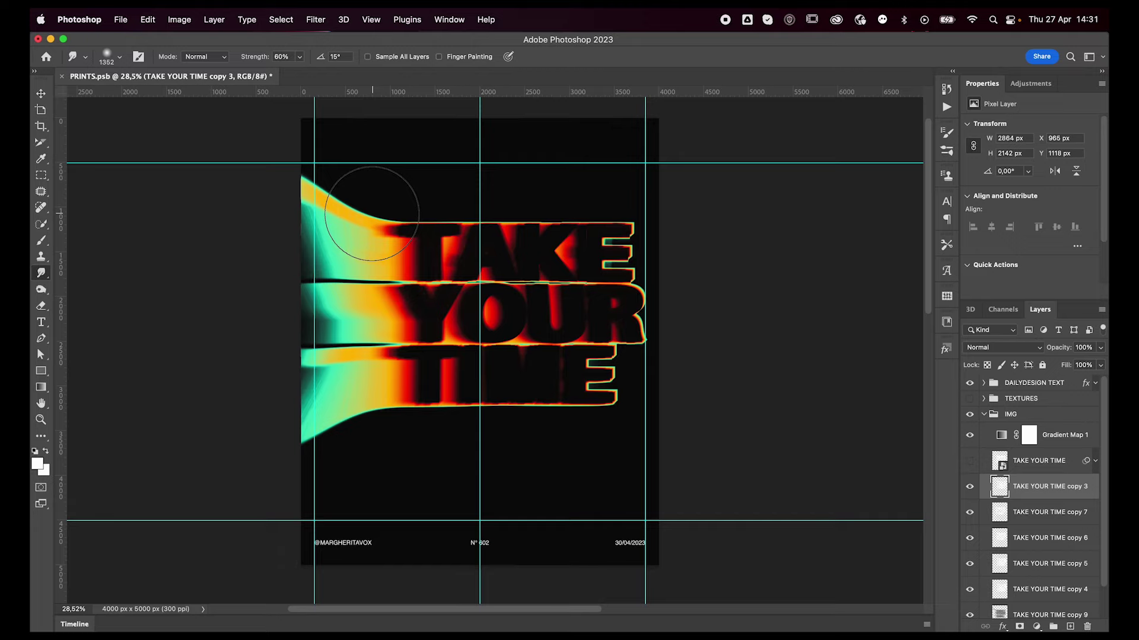
# - Toggle visibility of the copy 7, copy 4 and copy 9 streak layers to compare looks
pyautogui.click(1047, 514)
pyautogui.click(971, 512)
pyautogui.click(970, 538)
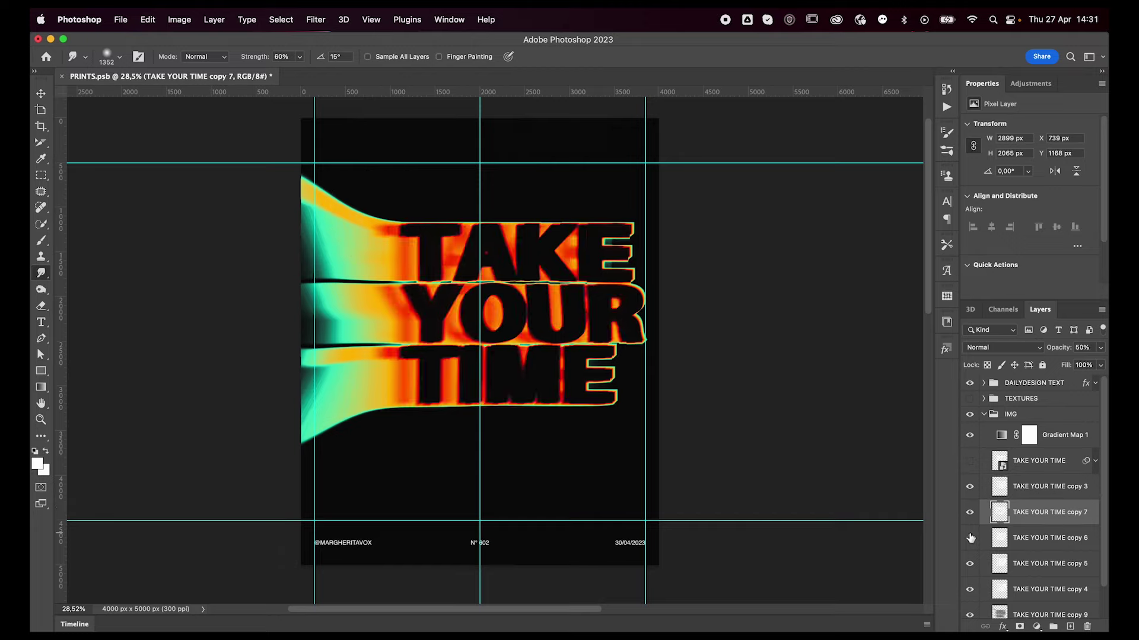
pyautogui.click(970, 564)
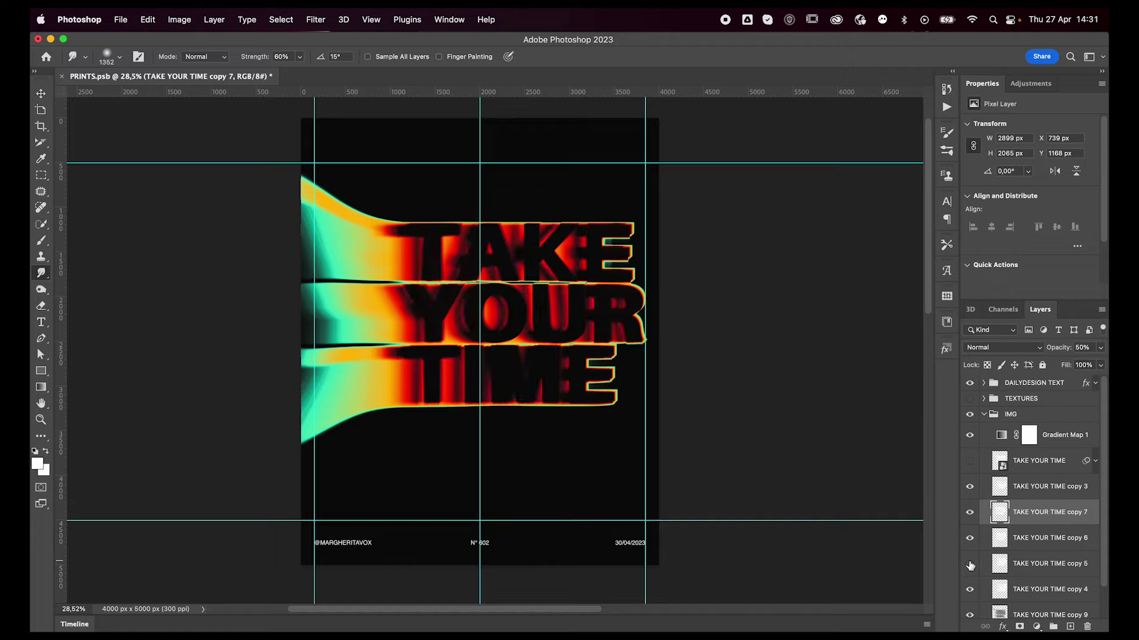
pyautogui.click(970, 564)
pyautogui.click(970, 591)
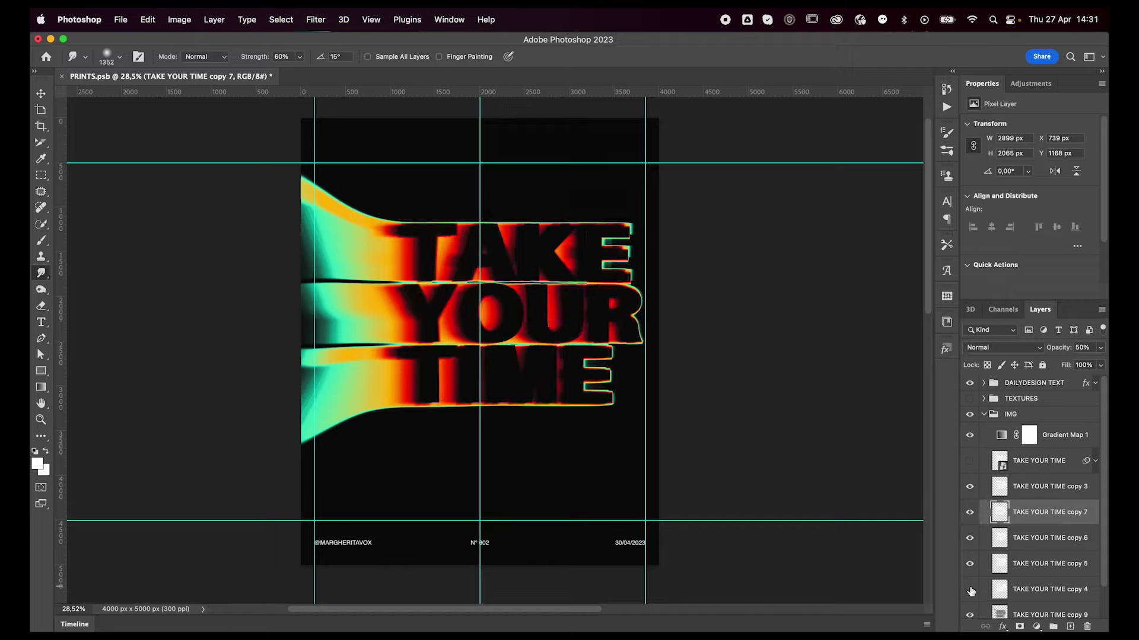
pyautogui.click(1011, 590)
pyautogui.scroll(-1, 1014, 561)
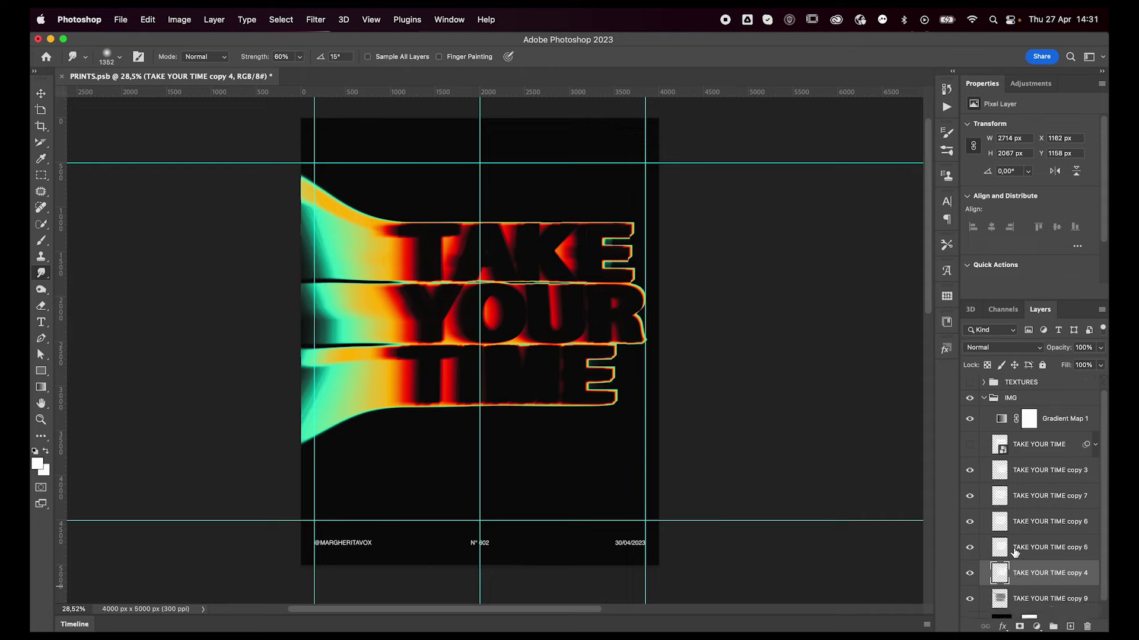
pyautogui.scroll(-1, 1014, 561)
pyautogui.click(971, 582)
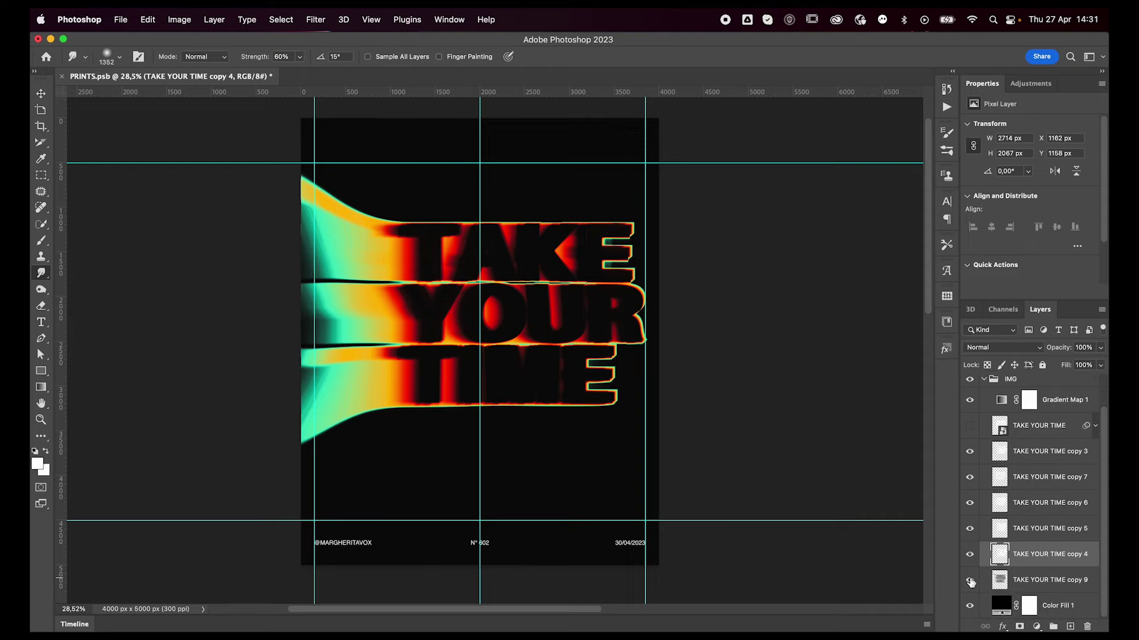
# - Apply a 19-pixel Gaussian Blur to the TAKE YOUR TIME copy 9 layer
pyautogui.click(1026, 582)
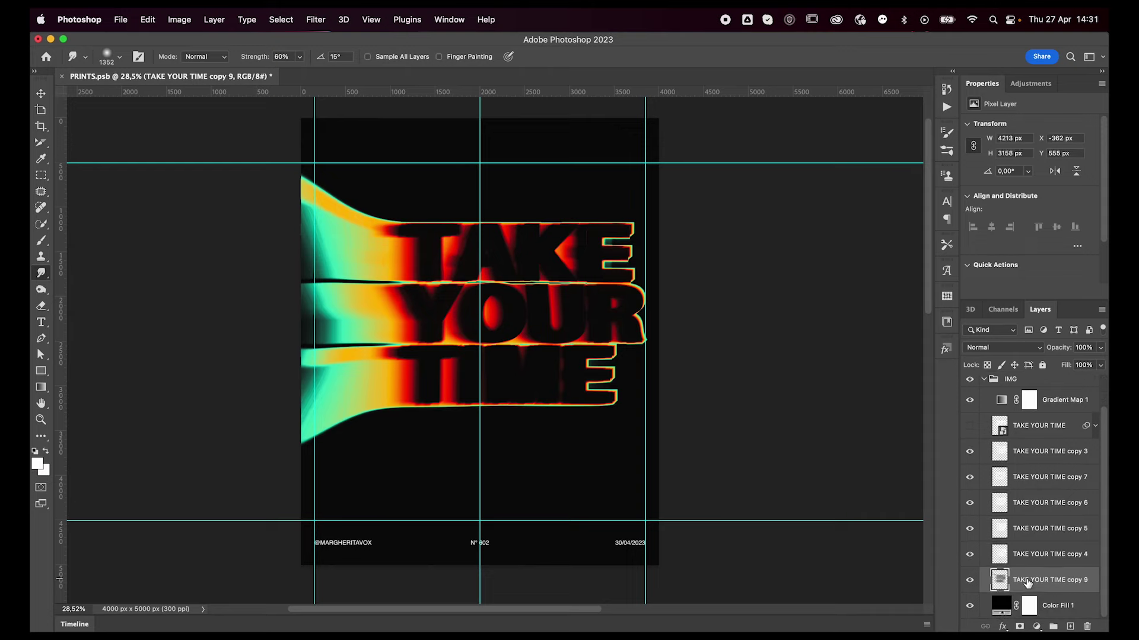
pyautogui.click(315, 19)
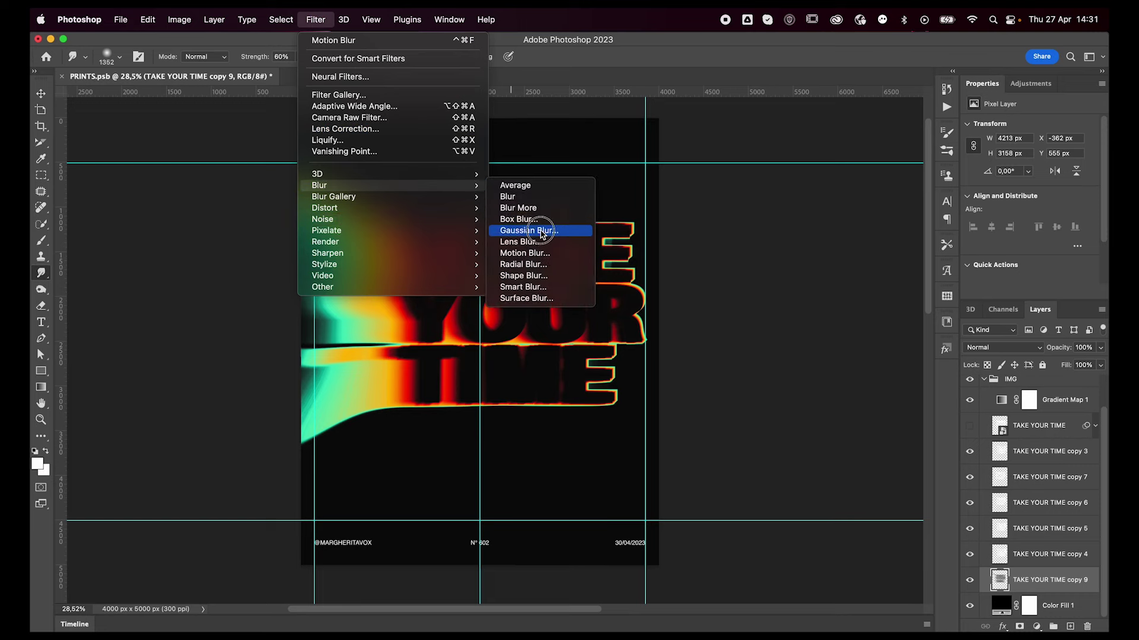
pyautogui.click(533, 230)
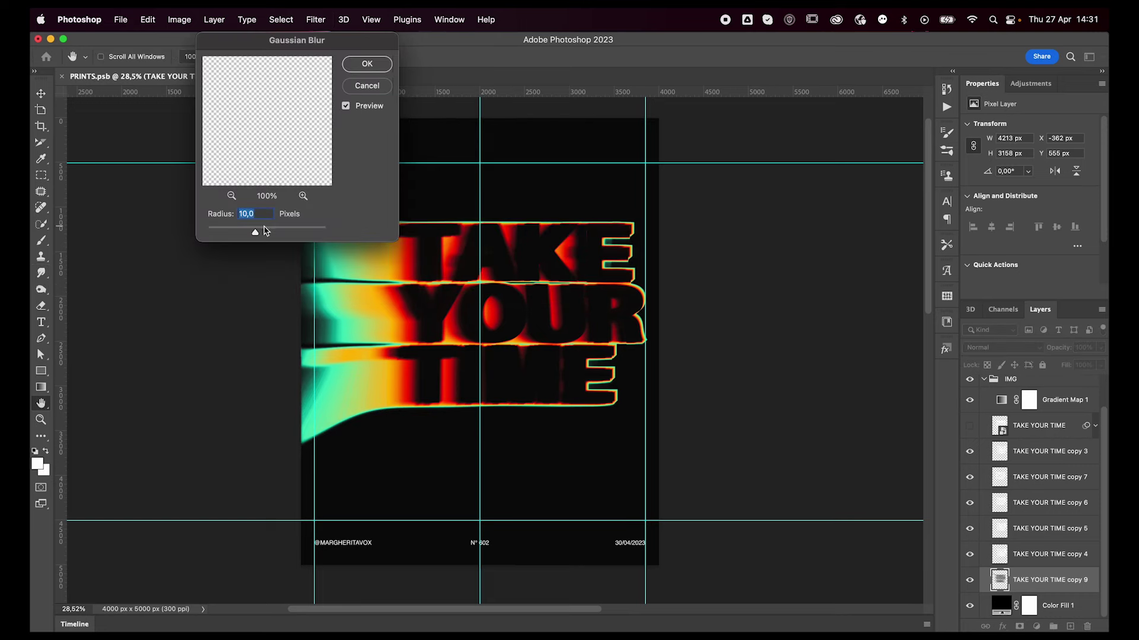
pyautogui.moveTo(264, 229); pyautogui.dragTo(264, 229)
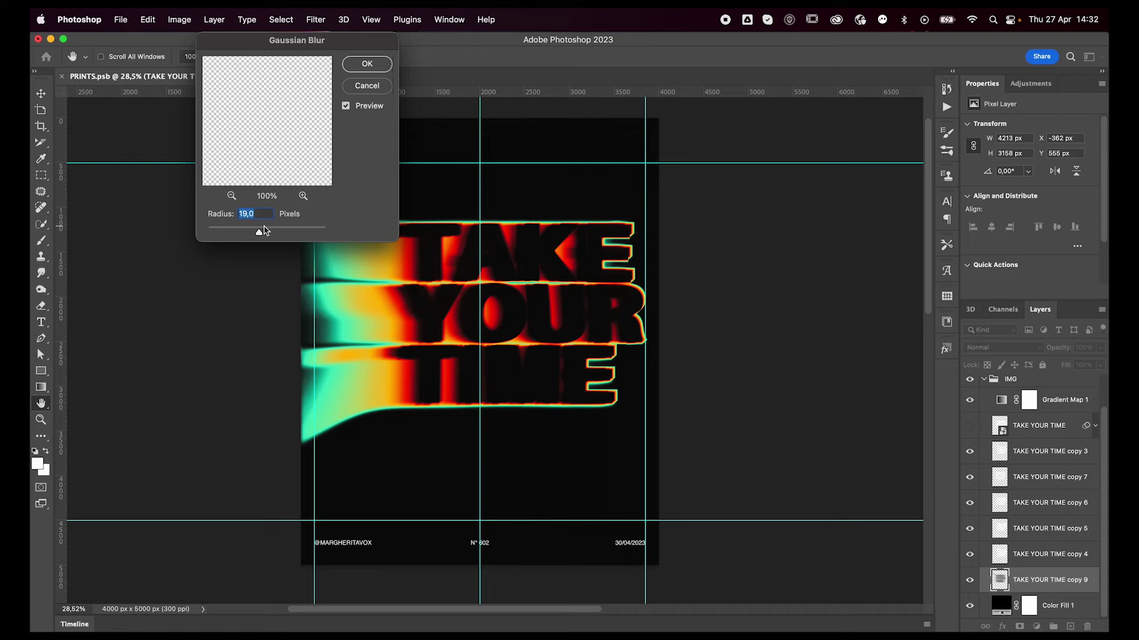
pyautogui.press('Return')
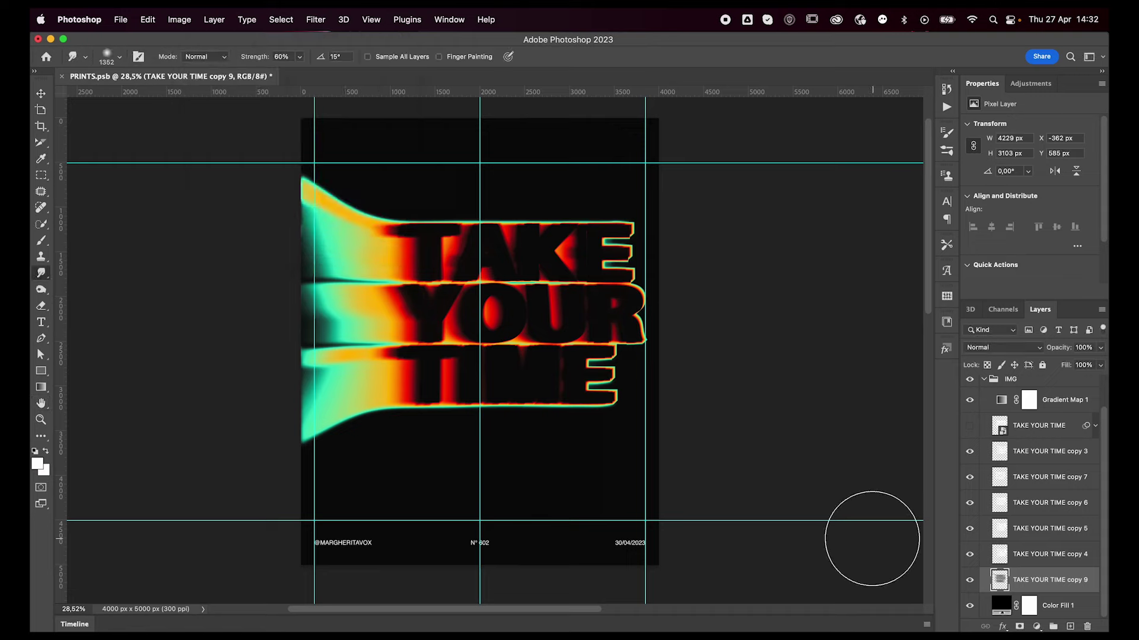
# - Apply the same 19-pixel Gaussian Blur to the copy 4 layer
pyautogui.click(1029, 559)
pyautogui.click(318, 19)
pyautogui.moveTo(318, 185)
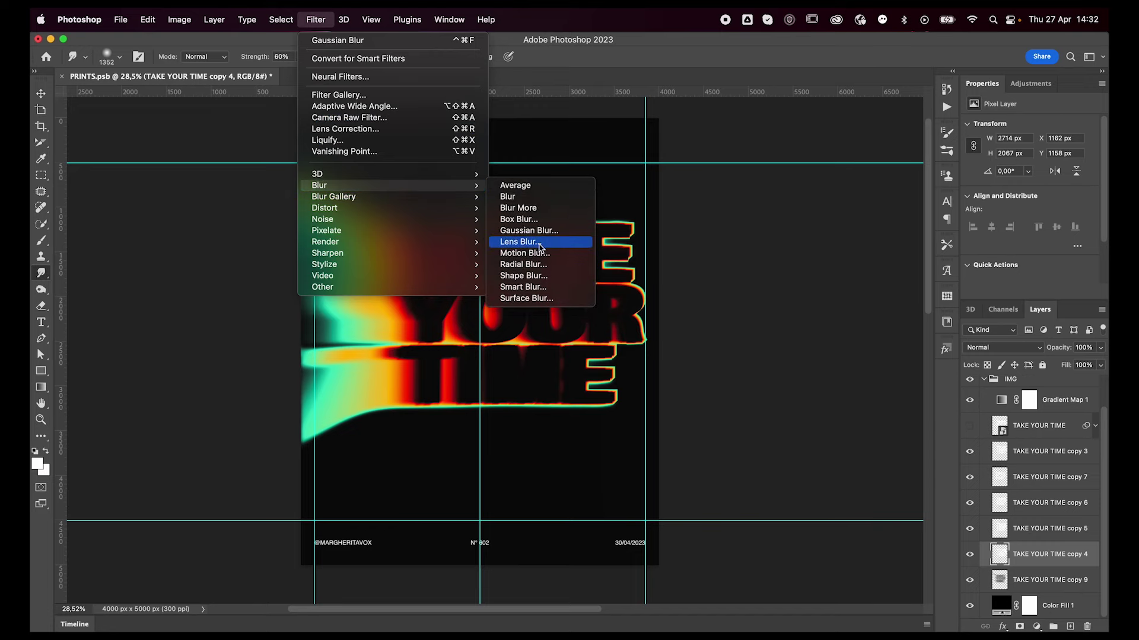
pyautogui.click(529, 230)
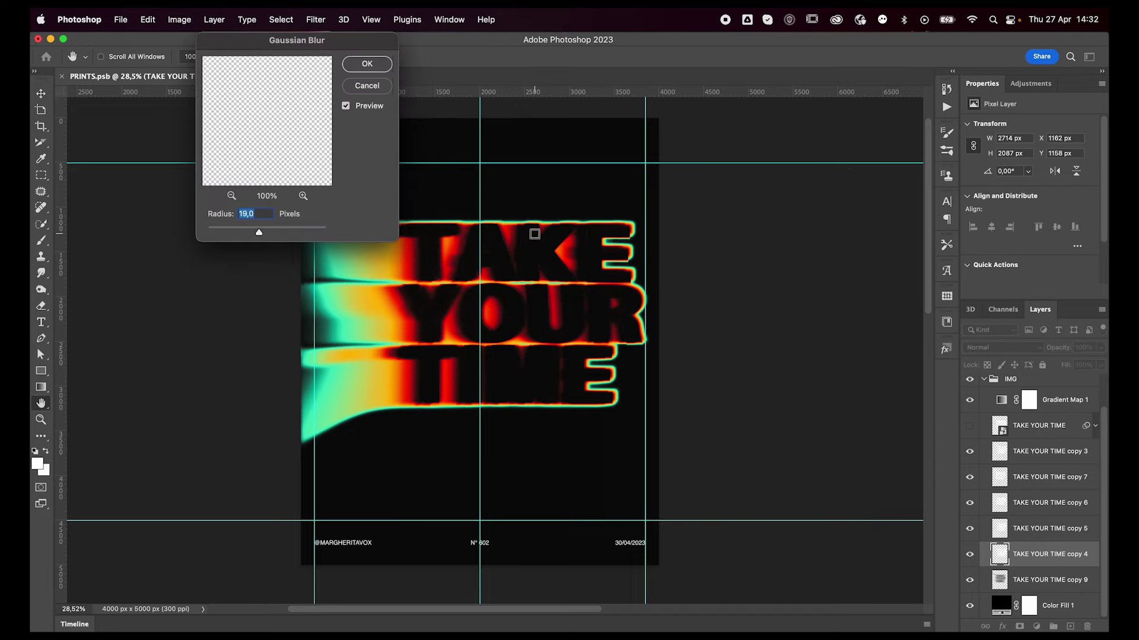
pyautogui.press('Return')
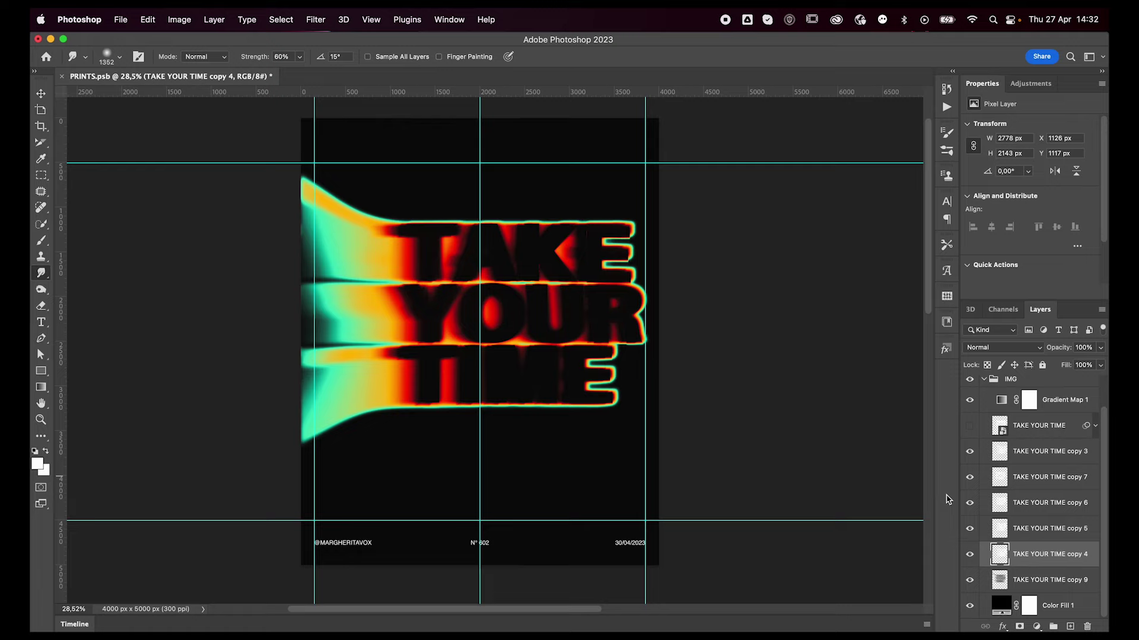
# - Step through copies 5, 6, 7 and 3, then reveal the outlined TAKE YOUR TIME text
pyautogui.click(1031, 534)
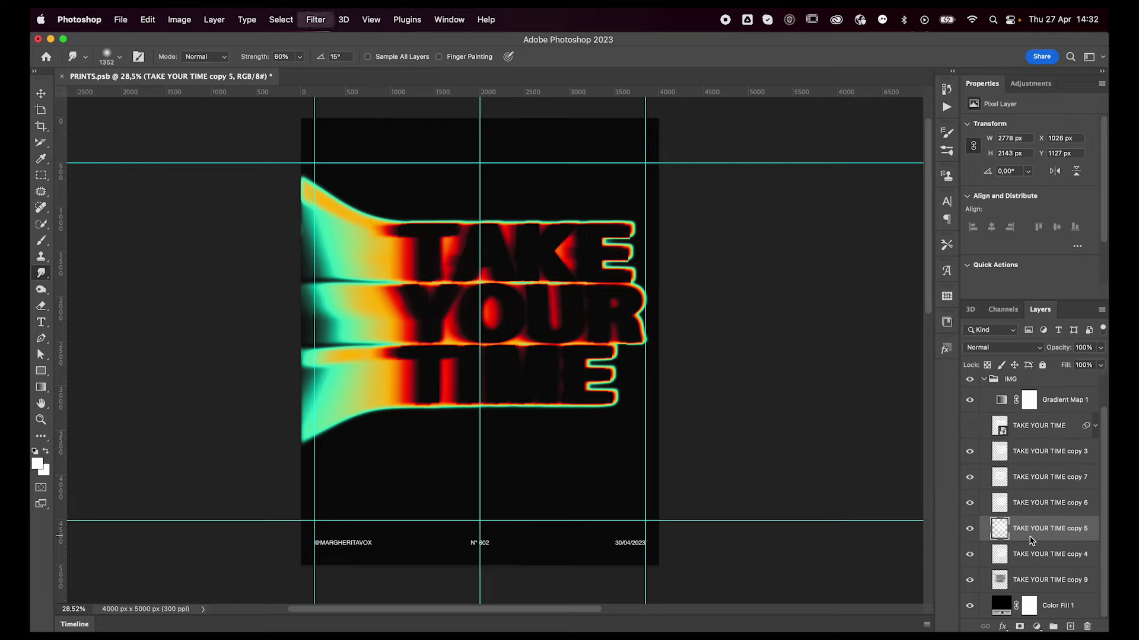
pyautogui.click(1041, 504)
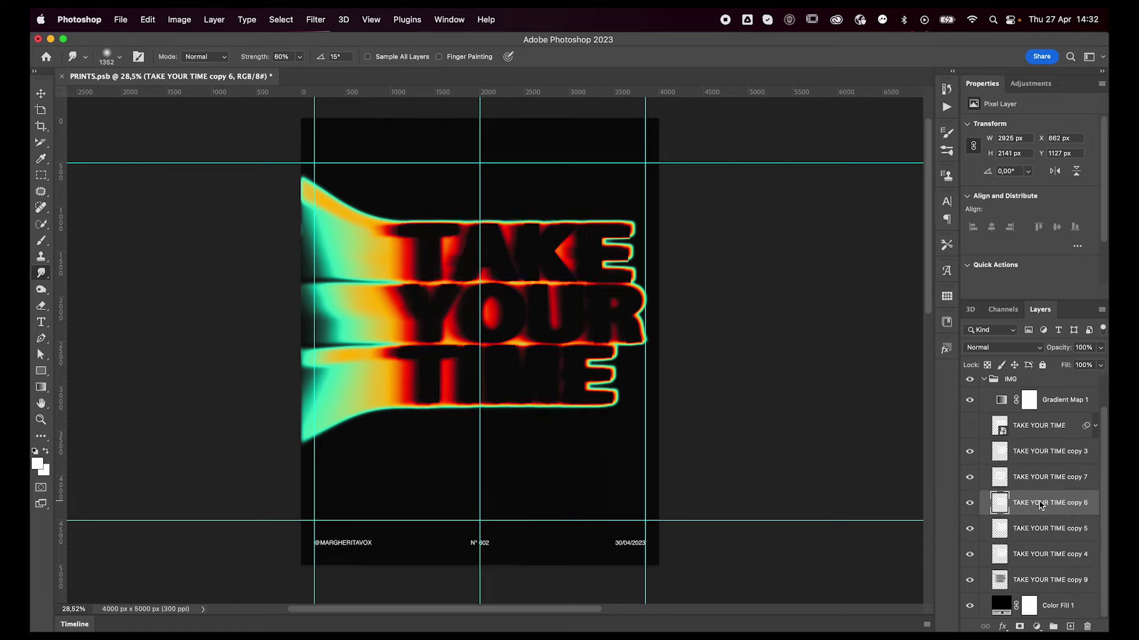
pyautogui.click(1035, 480)
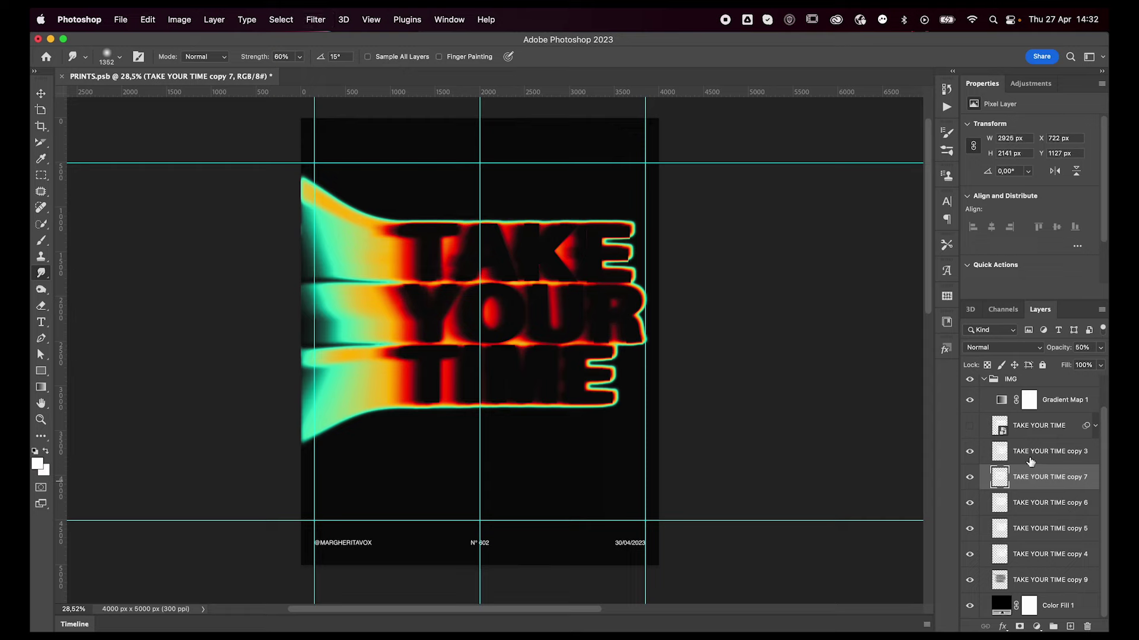
pyautogui.click(1030, 460)
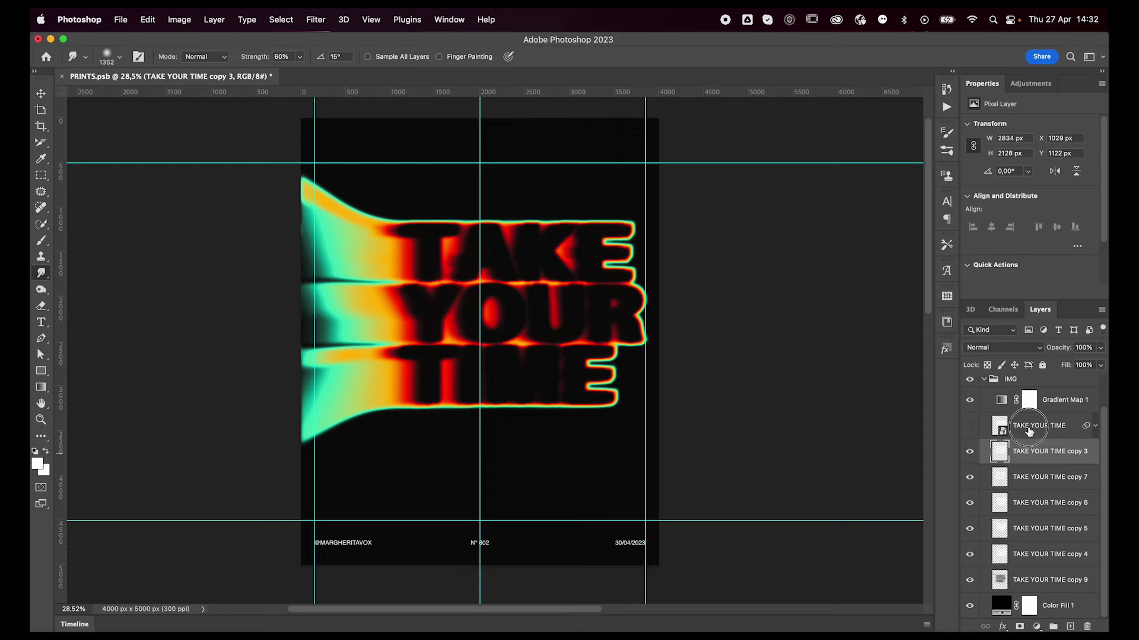
pyautogui.click(1029, 430)
# - Show the TAKE YOUR TIME smart object and nudge it right
pyautogui.click(969, 426)
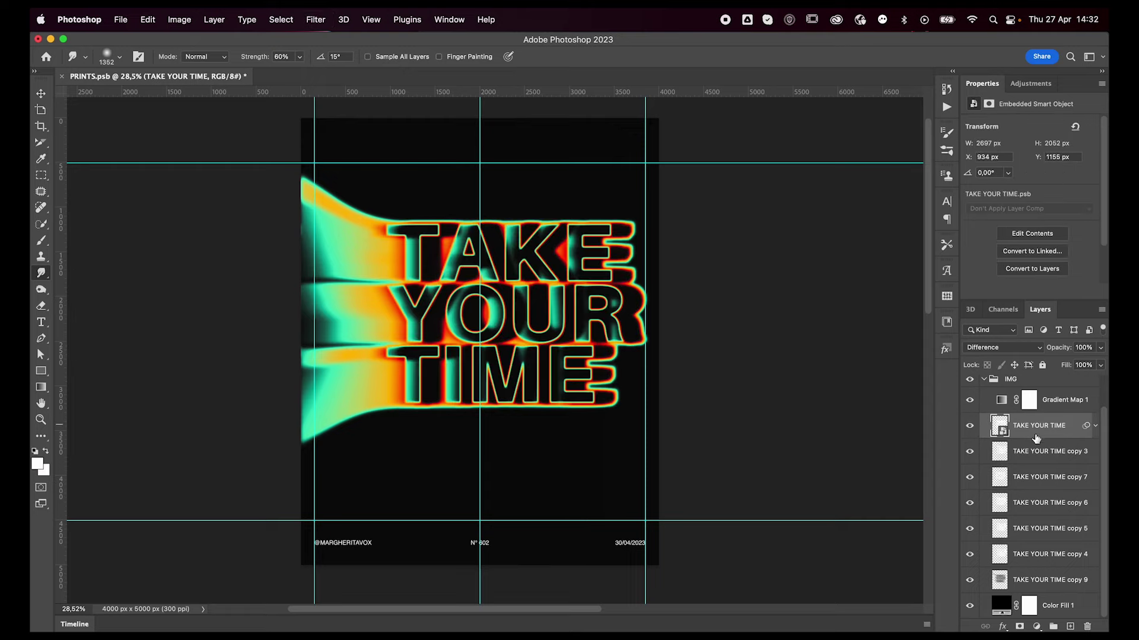
pyautogui.press('v')
pyautogui.hotkey('shift', 'Right')
pyautogui.hotkey('shift', 'Right')
pyautogui.hotkey('shift', 'Right')
pyautogui.hotkey('shift', 'Right')
pyautogui.hotkey('shift', 'Right')
pyautogui.hotkey('shift', 'Right')
pyautogui.hotkey('shift', 'Right')
pyautogui.hotkey('shift', 'Right')
pyautogui.hotkey('shift', 'Right')
pyautogui.hotkey('shift', 'Right')
pyautogui.hotkey('shift', 'Right')
pyautogui.hotkey('shift', 'Right')
pyautogui.hotkey('shift', 'Right')
pyautogui.hotkey('shift', 'Right')
pyautogui.hotkey('shift', 'Right')
pyautogui.hotkey('shift', 'Right')
pyautogui.hotkey('shift', 'Right')
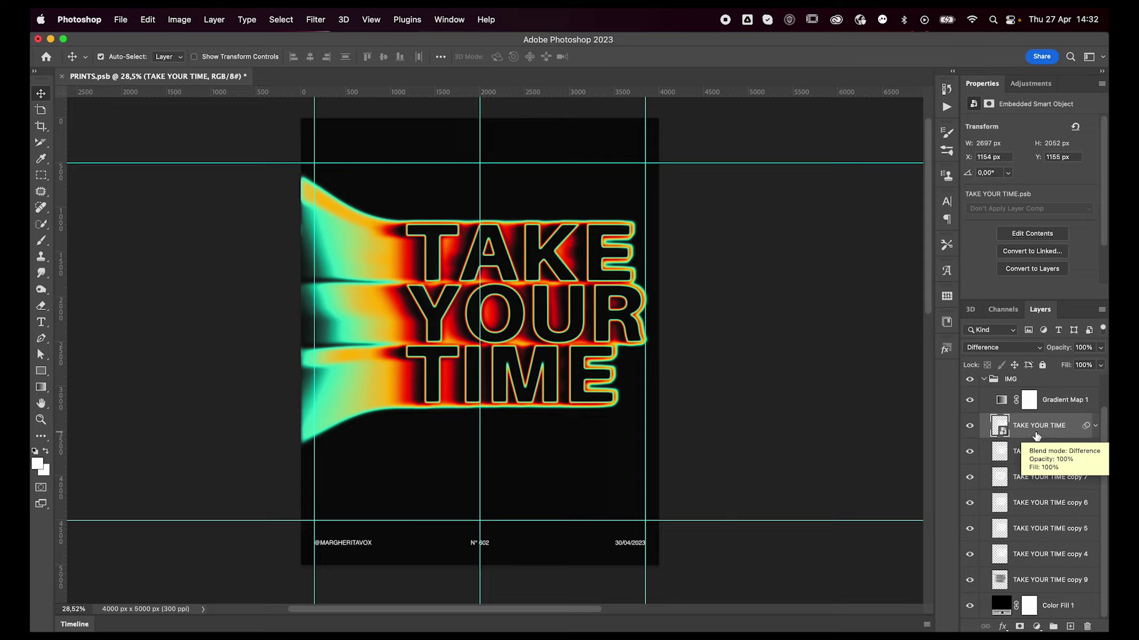
# - Collapse the IMG group and create a merged IMG copy layer of the artwork
pyautogui.click(984, 379)
pyautogui.press('super+j')
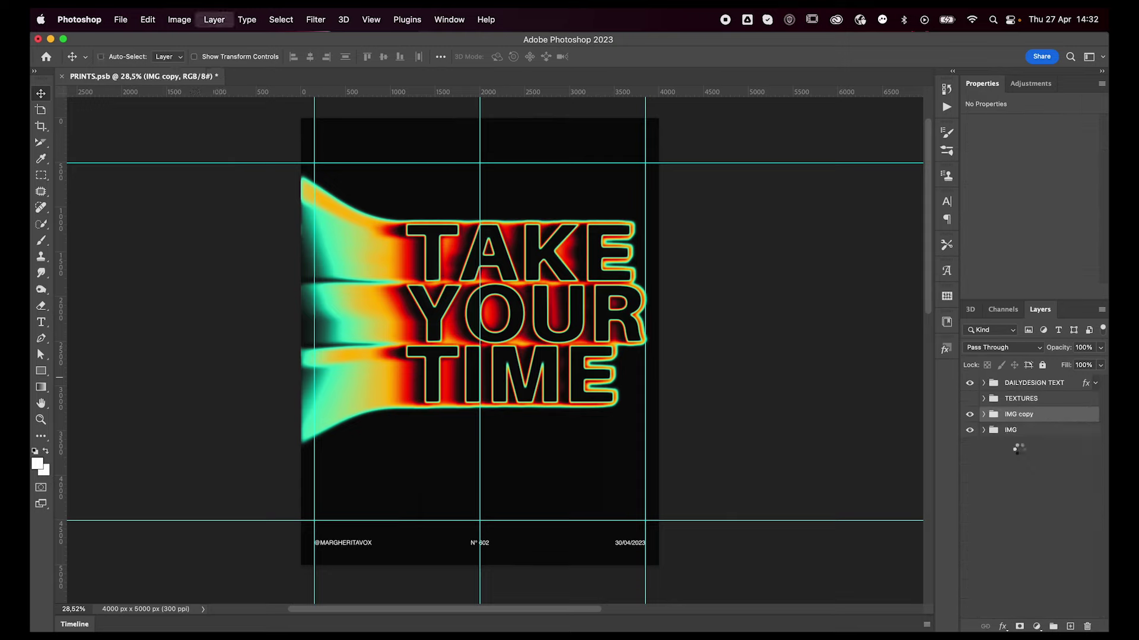
pyautogui.press('super+e')
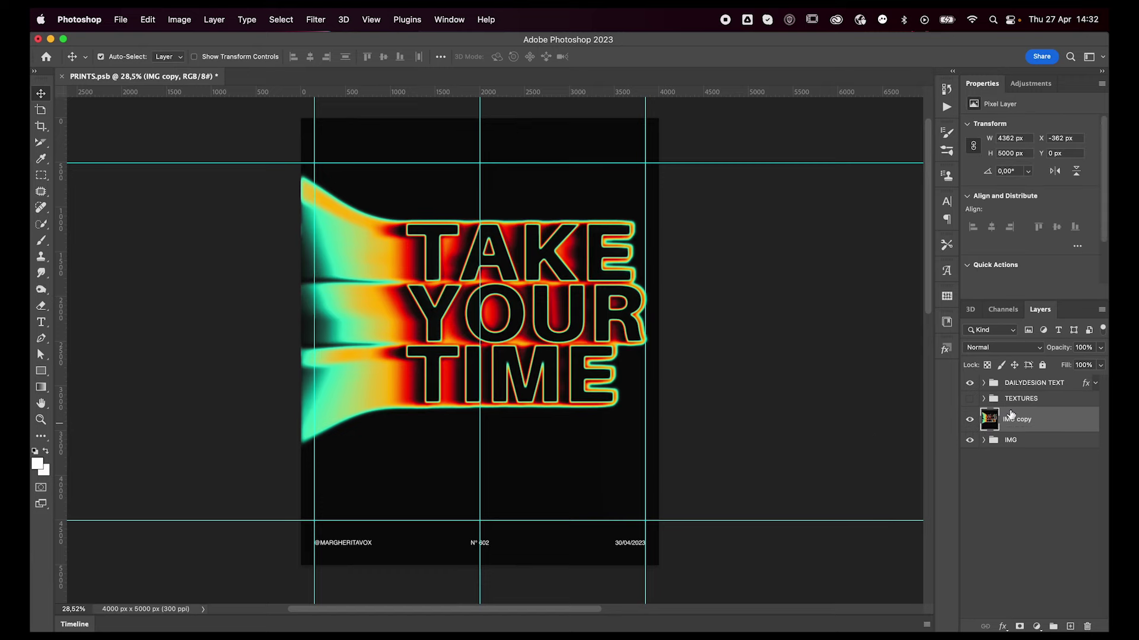
pyautogui.click(315, 19)
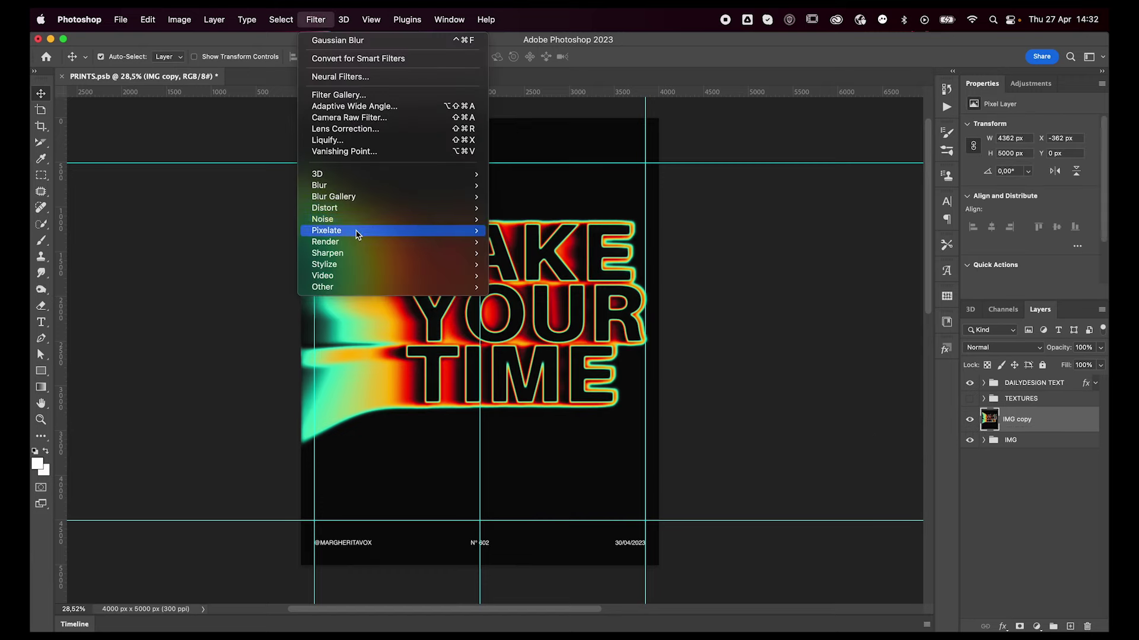
# - Add 8% monochromatic noise to IMG copy and show the TEXTURES group
pyautogui.click(500, 222)
pyautogui.press('Return')
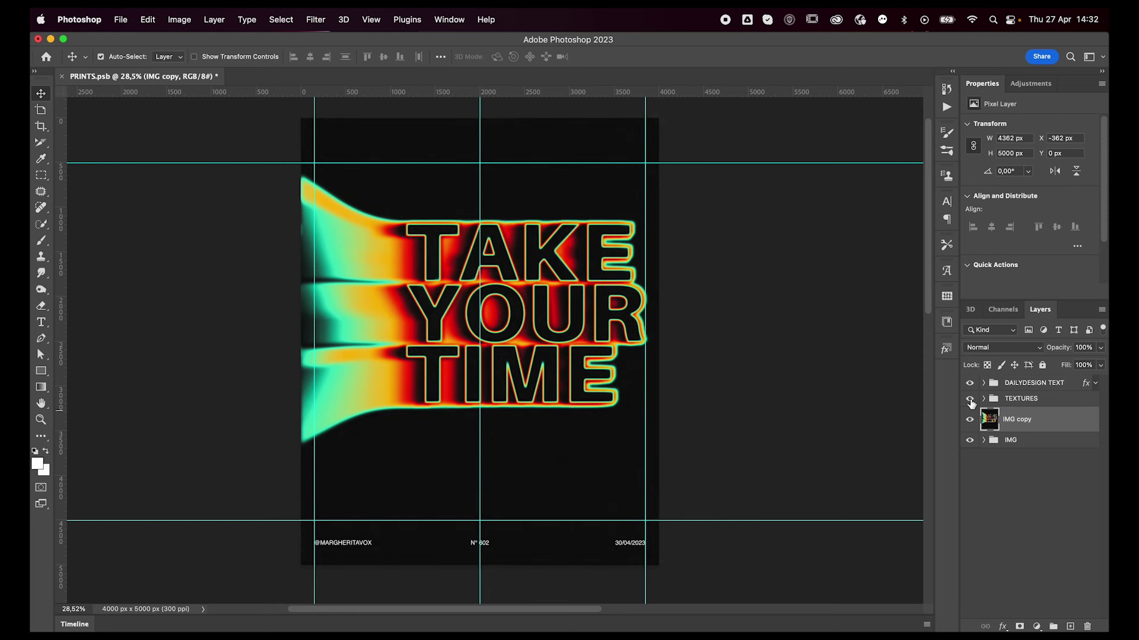
pyautogui.click(970, 399)
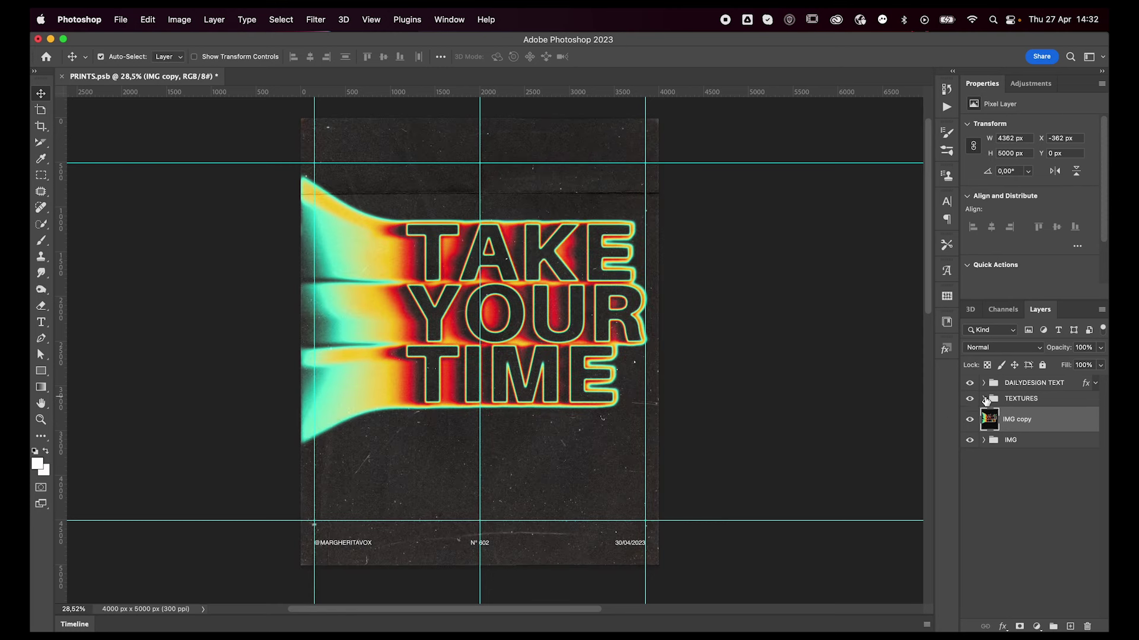
# - Delete the light paper texture layer from TEXTURES and collapse the group
pyautogui.click(984, 399)
pyautogui.click(970, 419)
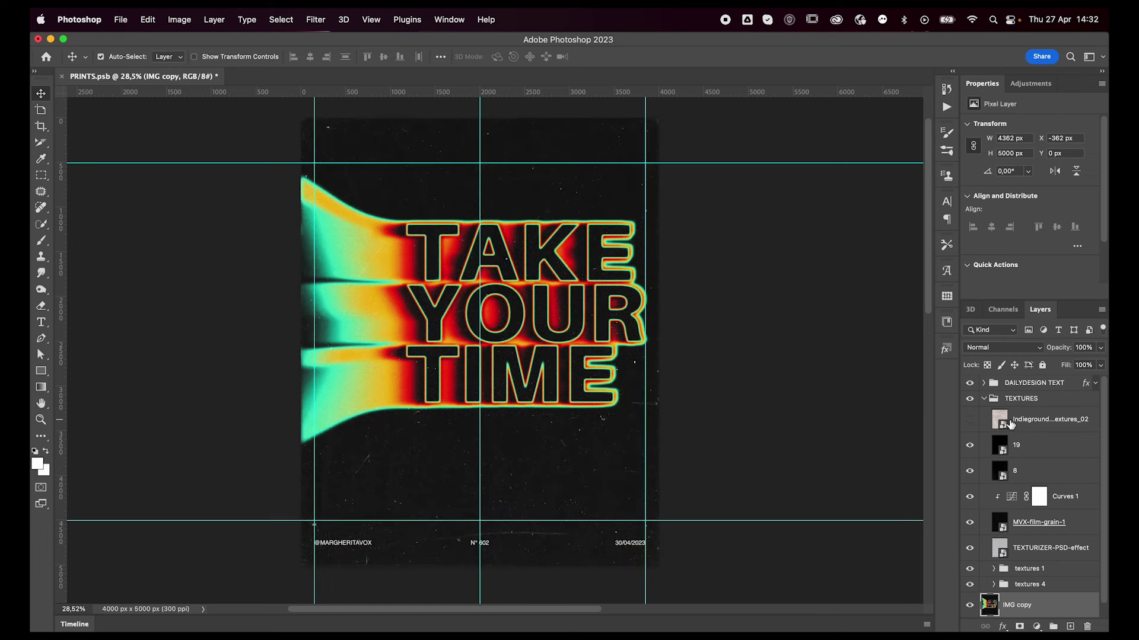
pyautogui.click(1027, 426)
pyautogui.press('Delete')
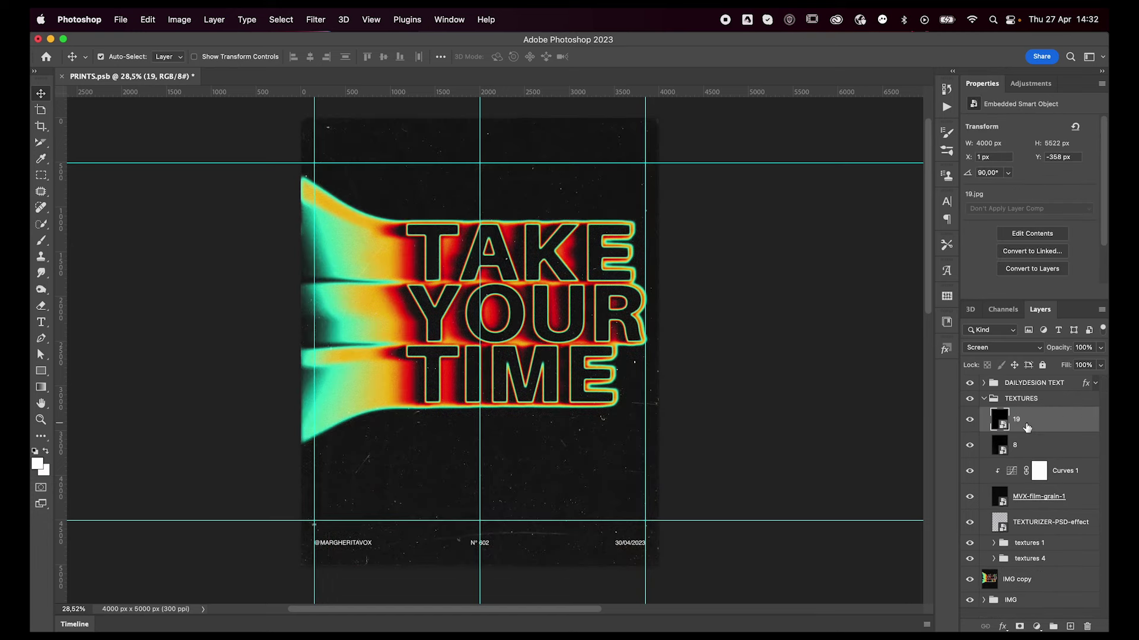
pyautogui.click(984, 400)
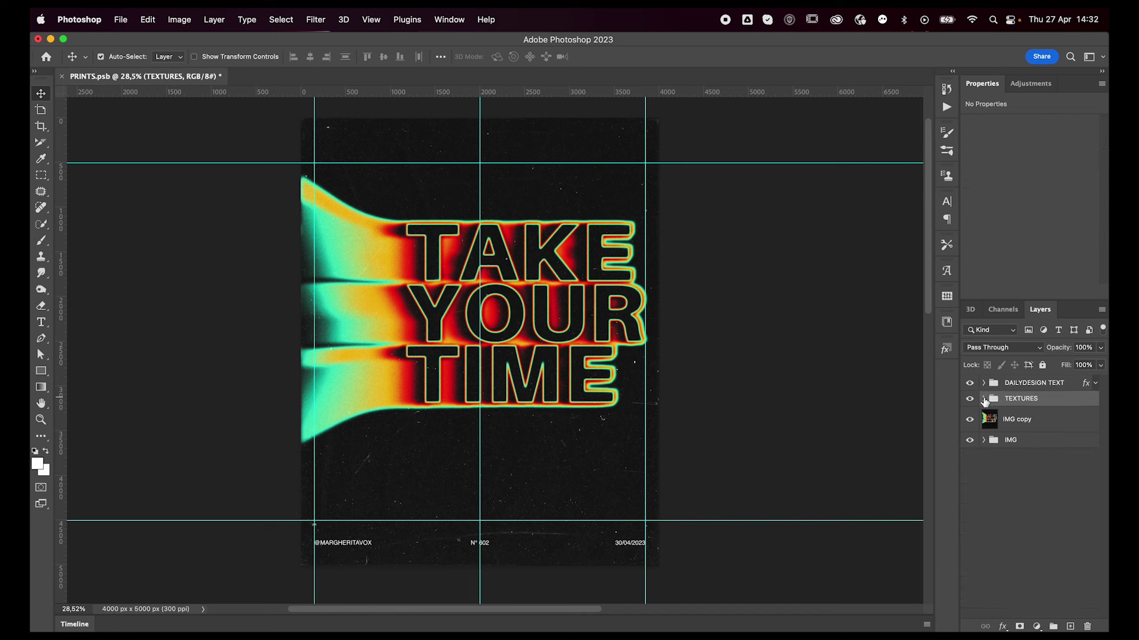